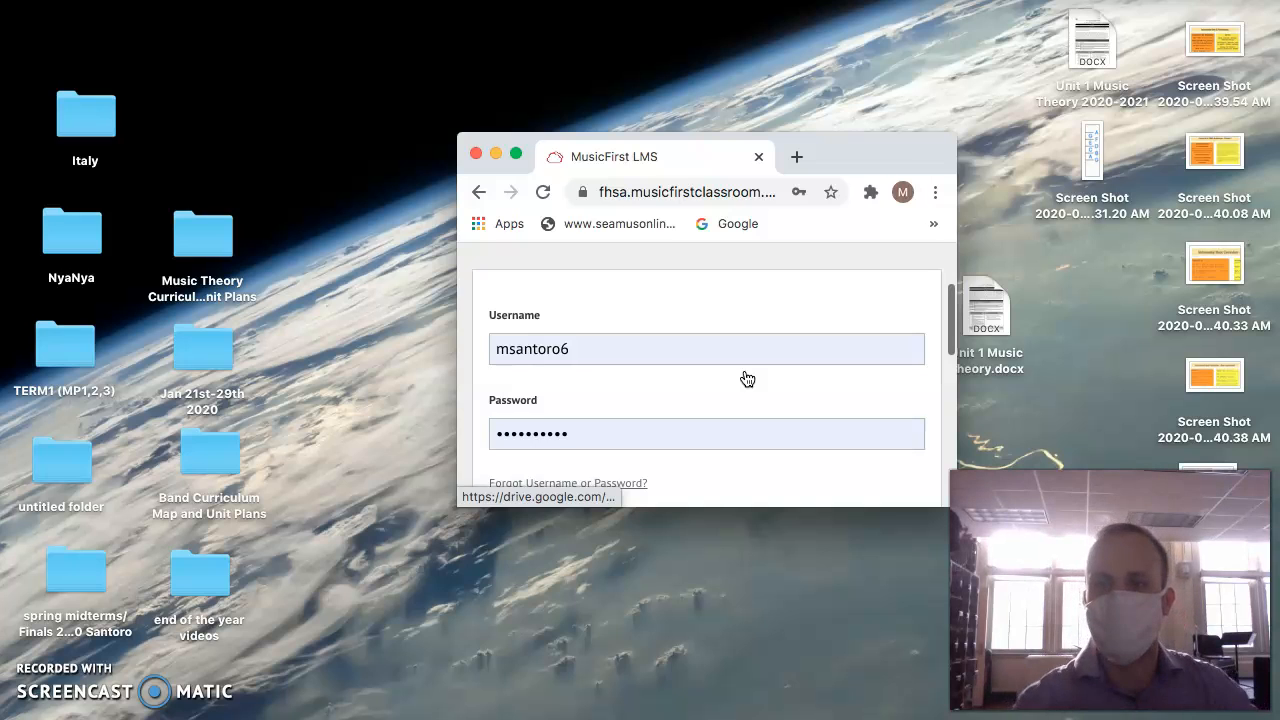
# Log in to the MusicFirst classroom with the already filled-in credentials.
pyautogui.scroll(2, 745, 378)
pyautogui.scroll(-5, 745, 378)
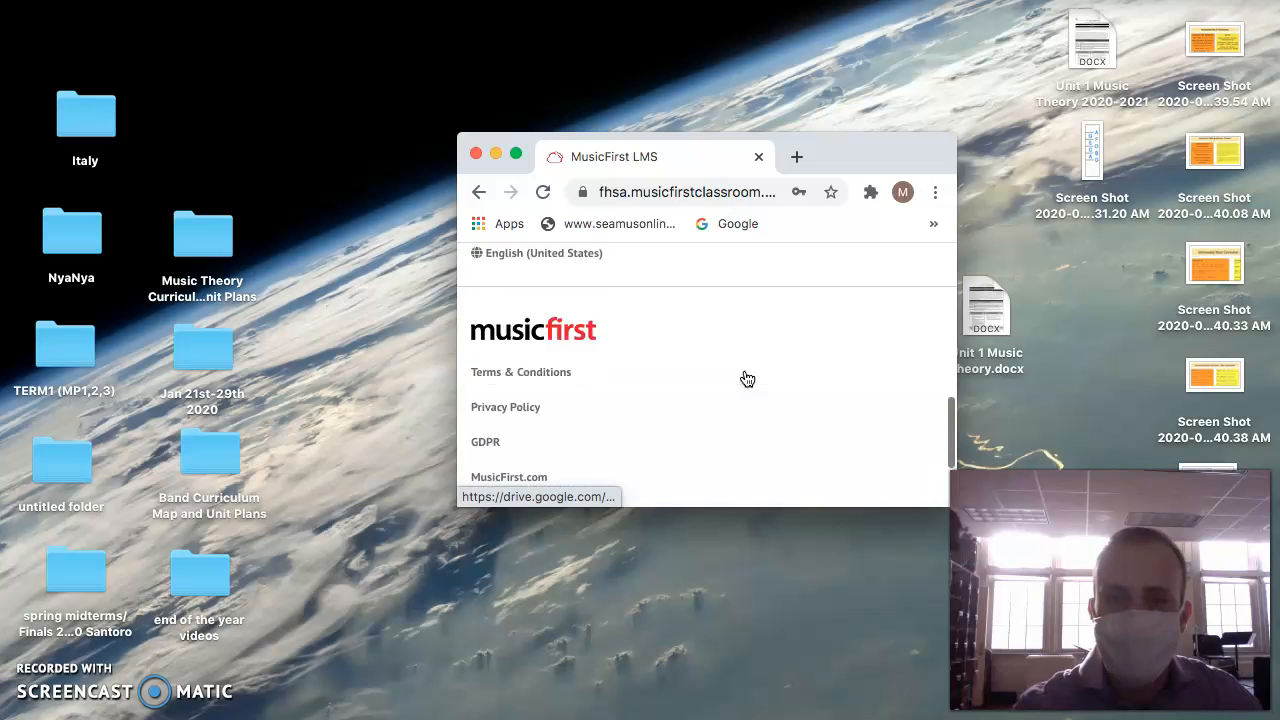
pyautogui.scroll(3, 745, 378)
pyautogui.click(745, 378)
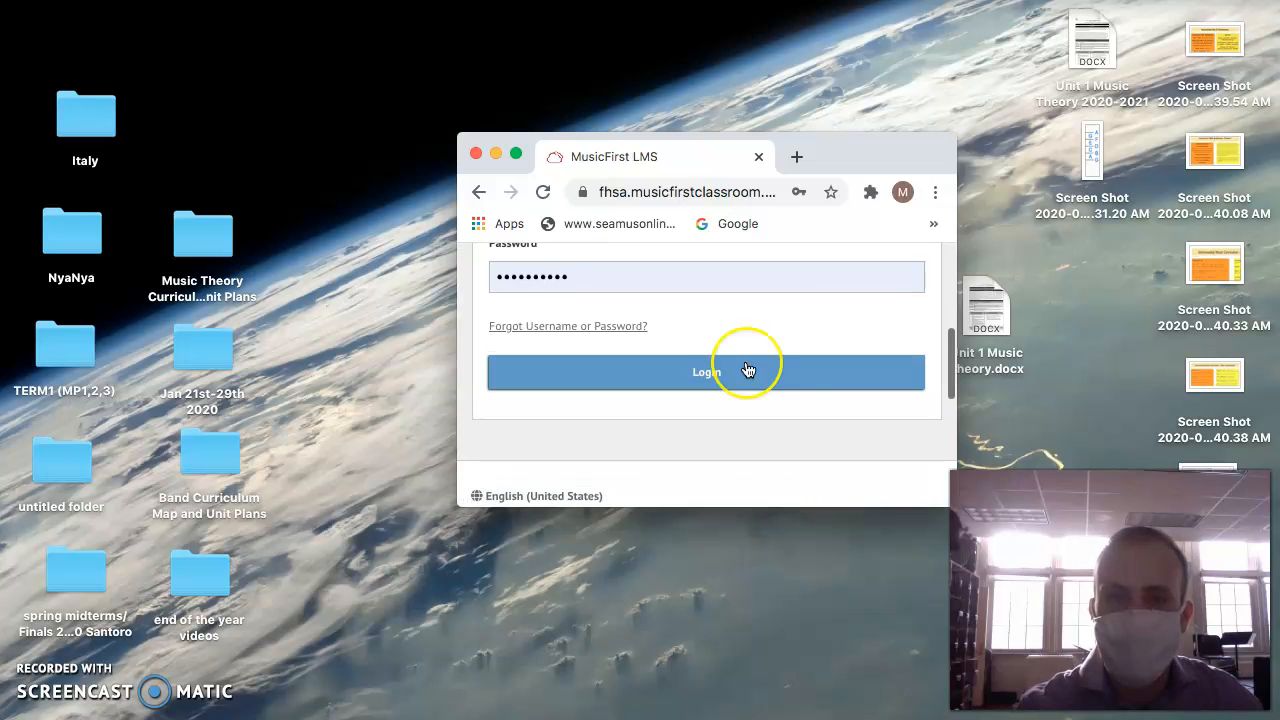
pyautogui.click(517, 290)
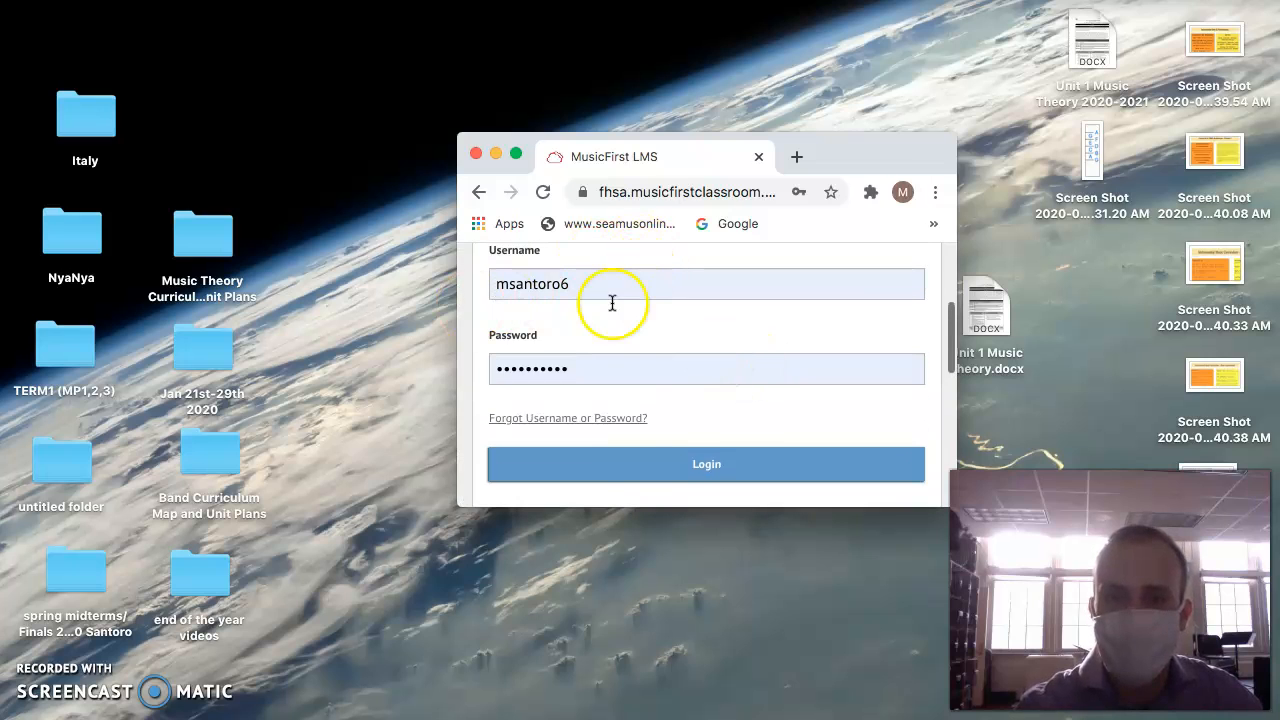
pyautogui.click(630, 474)
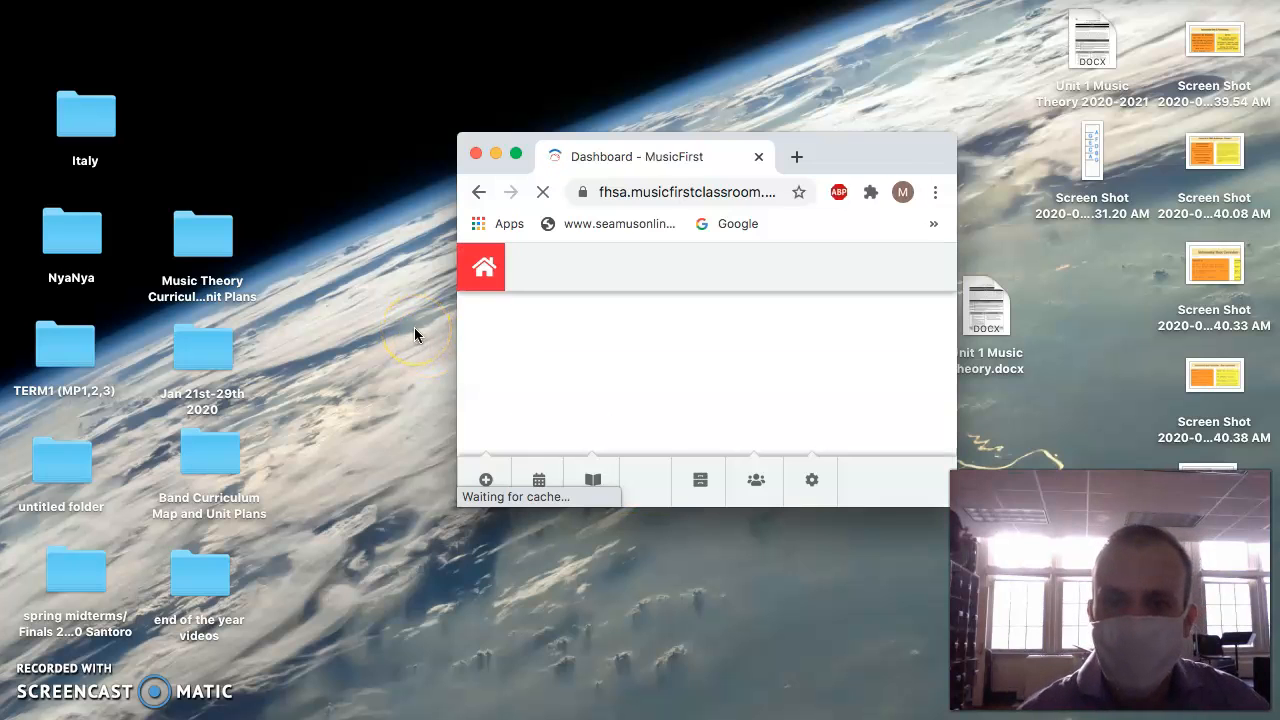
pyautogui.click(505, 265)
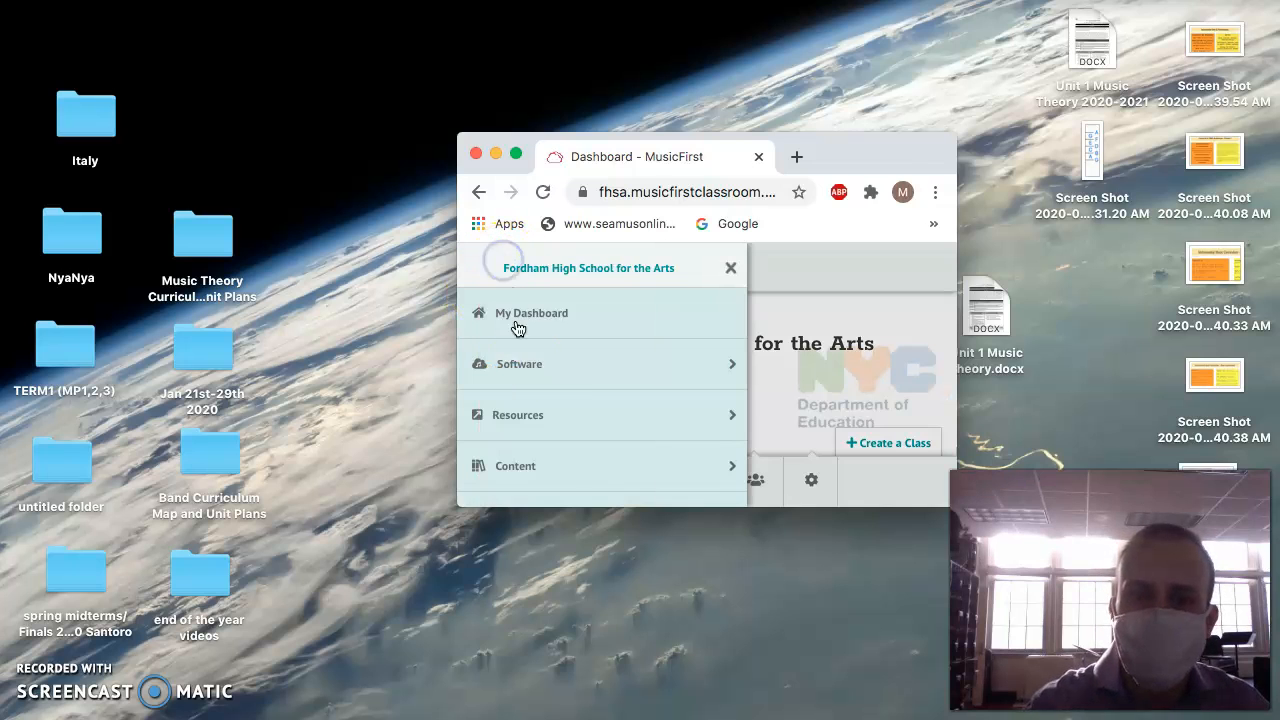
pyautogui.click(531, 370)
pyautogui.scroll(-3, 640, 418)
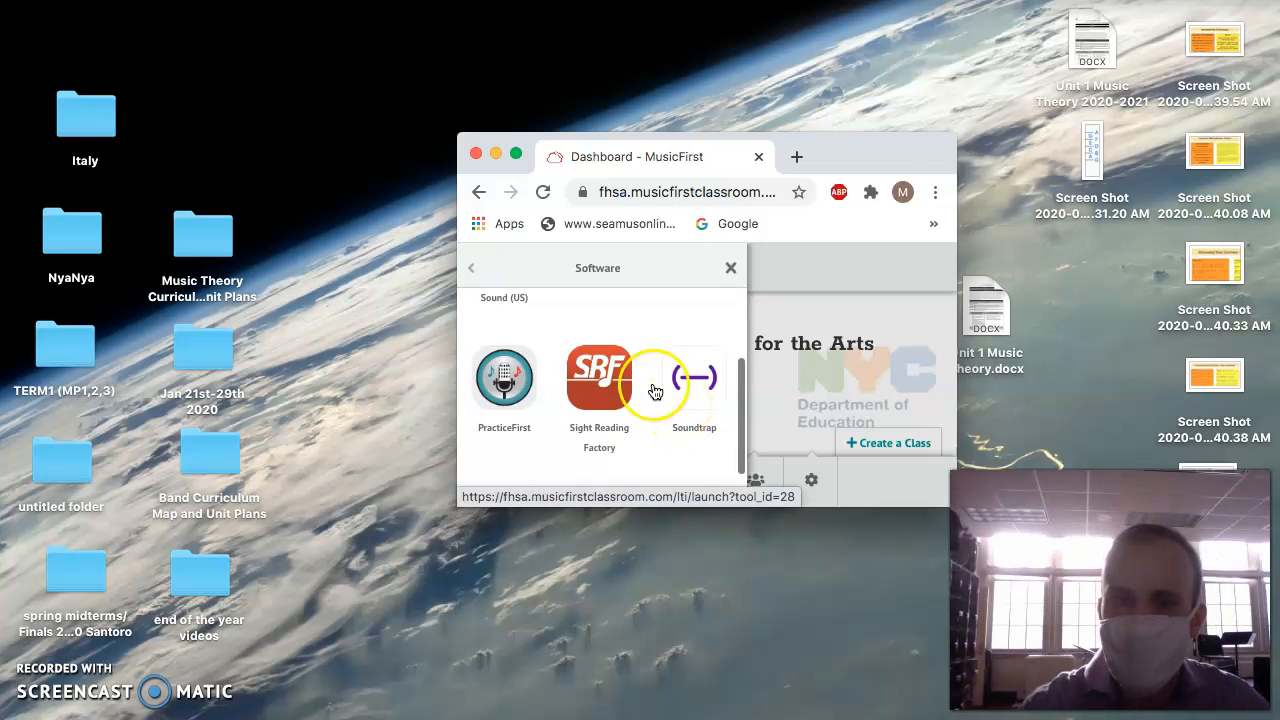
pyautogui.click(471, 270)
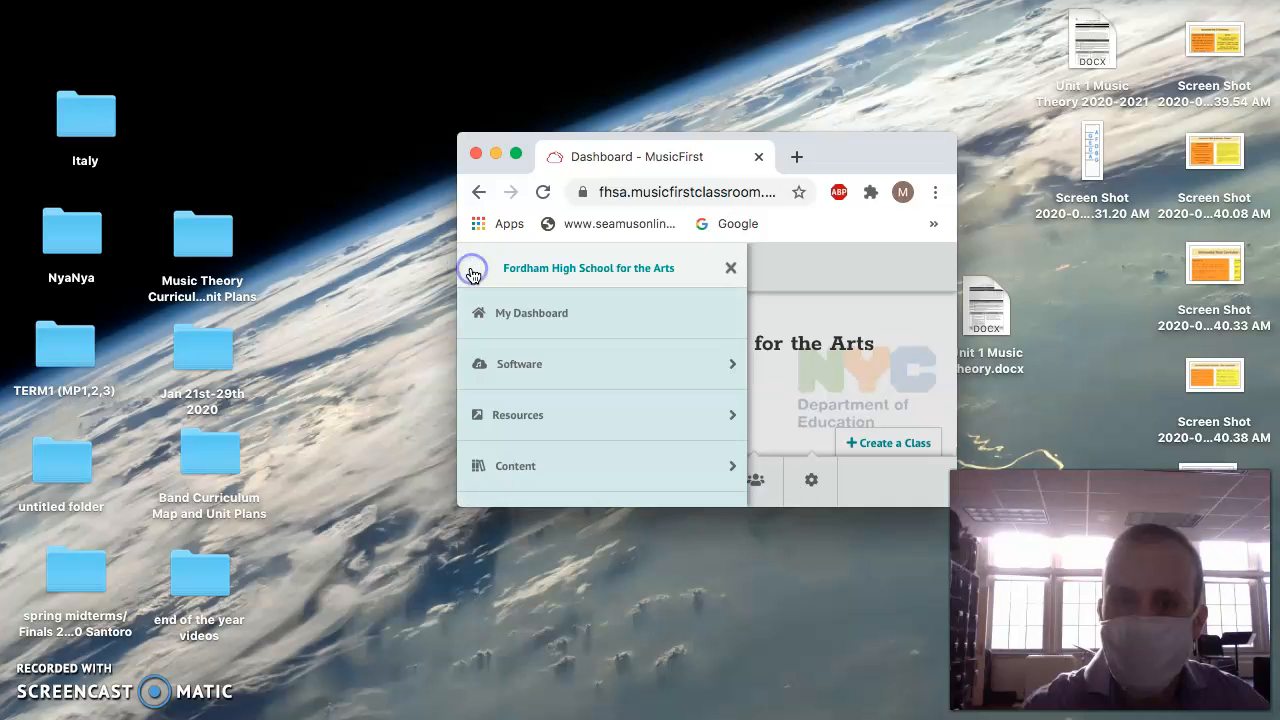
pyautogui.click(731, 270)
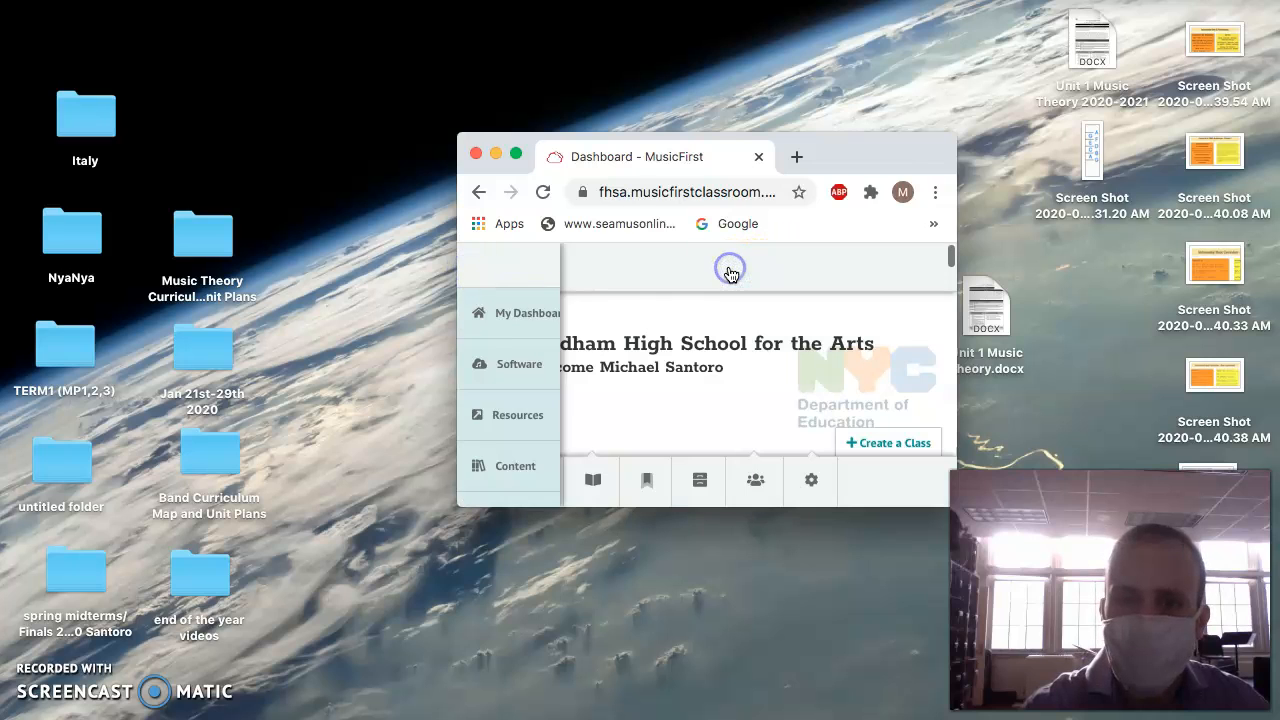
# Enlarge the browser window and launch Soundtrap from the MusicFirst software list.
pyautogui.click(515, 153)
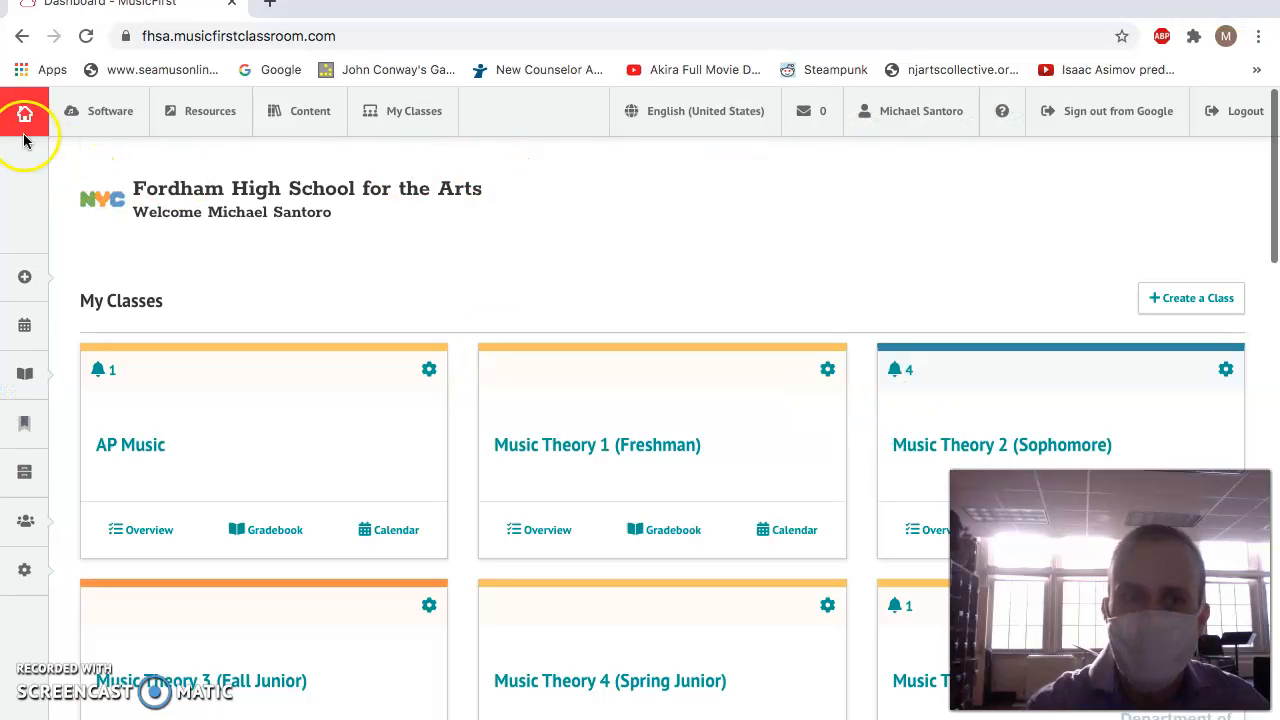
pyautogui.click(80, 118)
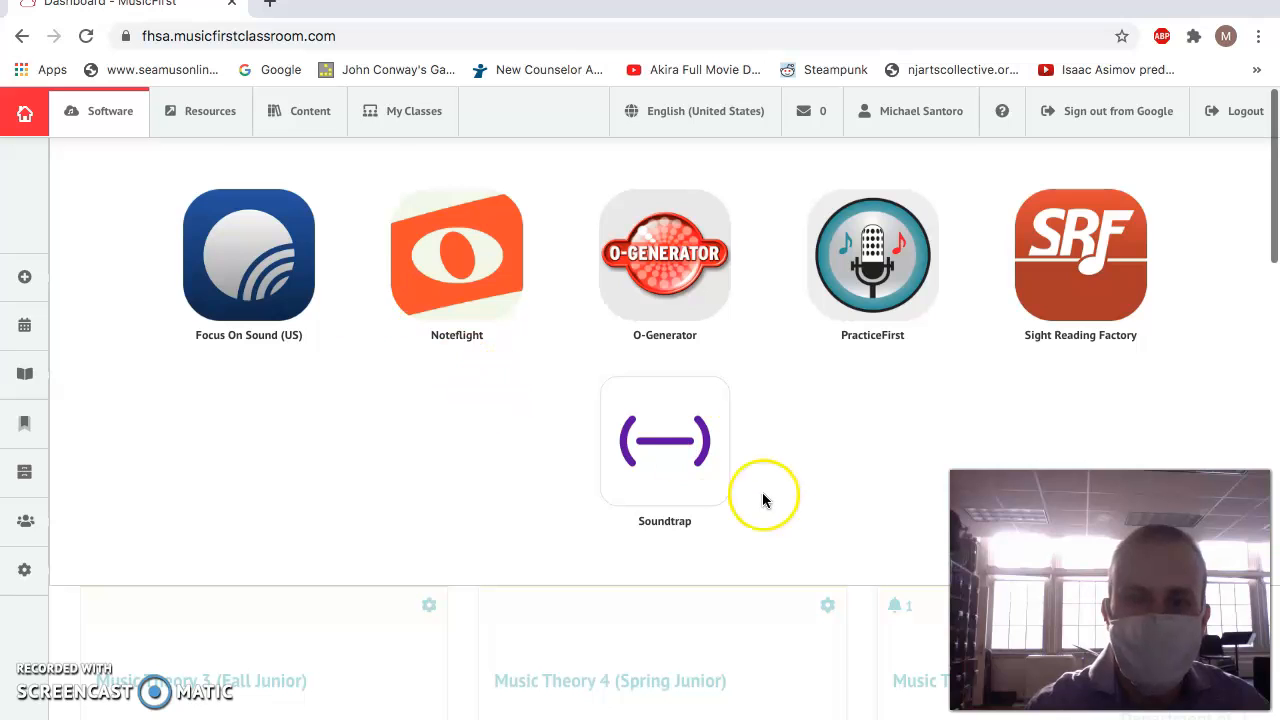
pyautogui.click(666, 434)
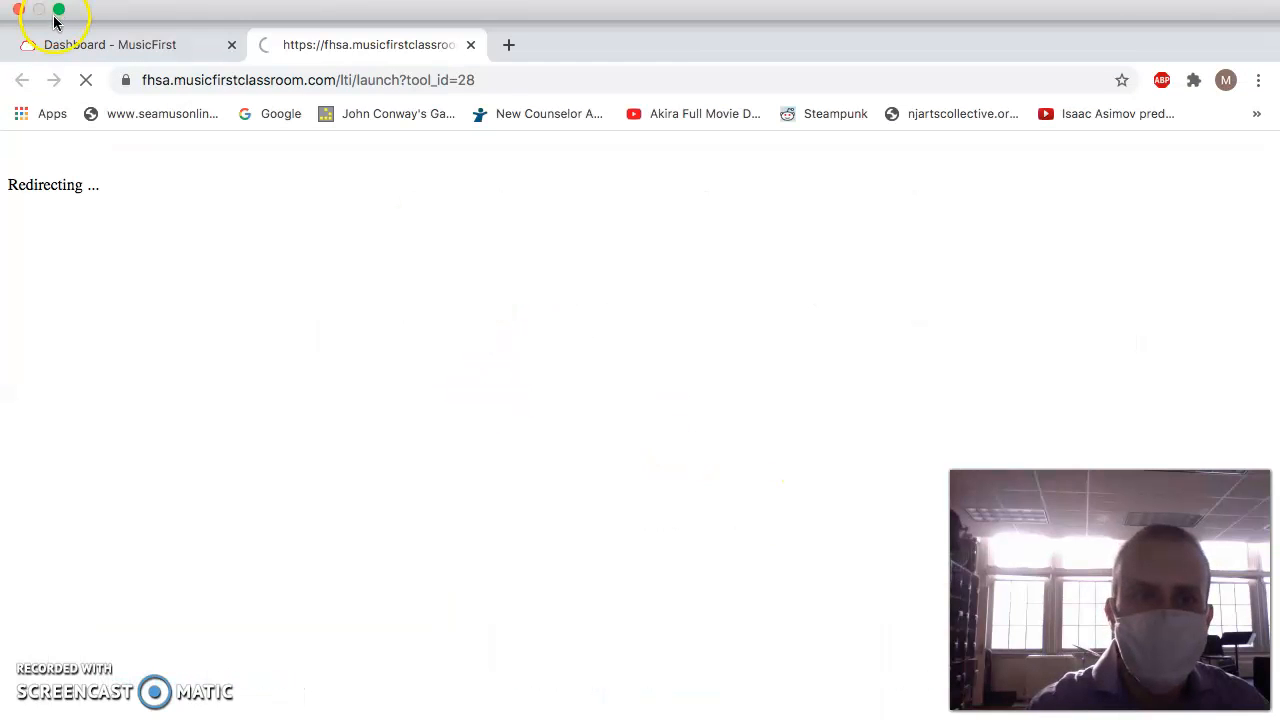
# Return the browser window to its smaller size and enter the Soundtrap studio.
pyautogui.click(56, 14)
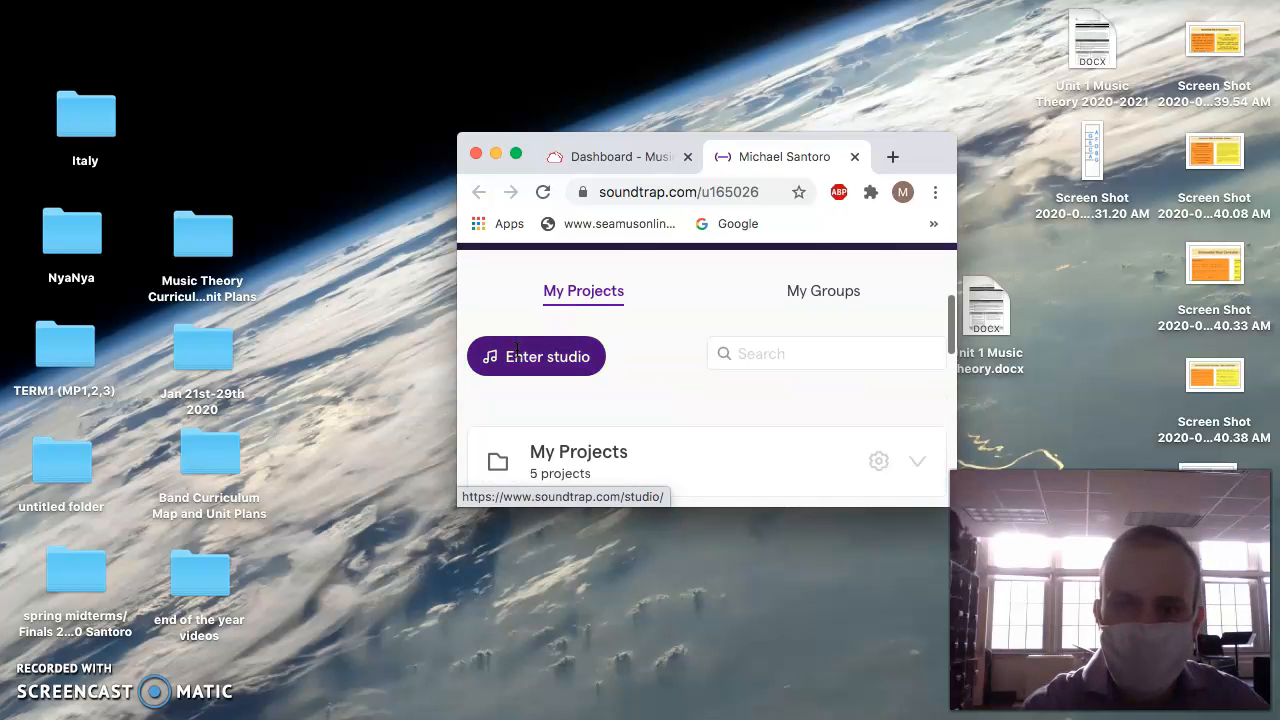
pyautogui.scroll(-1, 517, 350)
pyautogui.scroll(1, 517, 350)
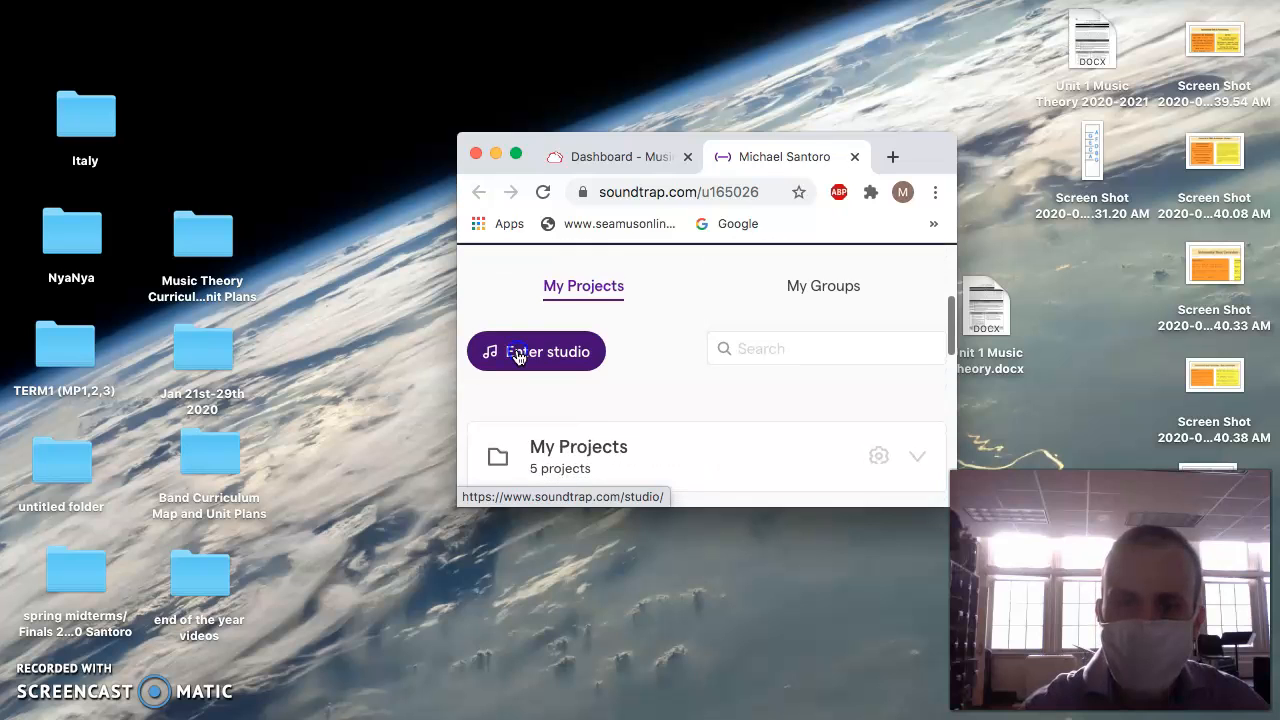
pyautogui.click(518, 357)
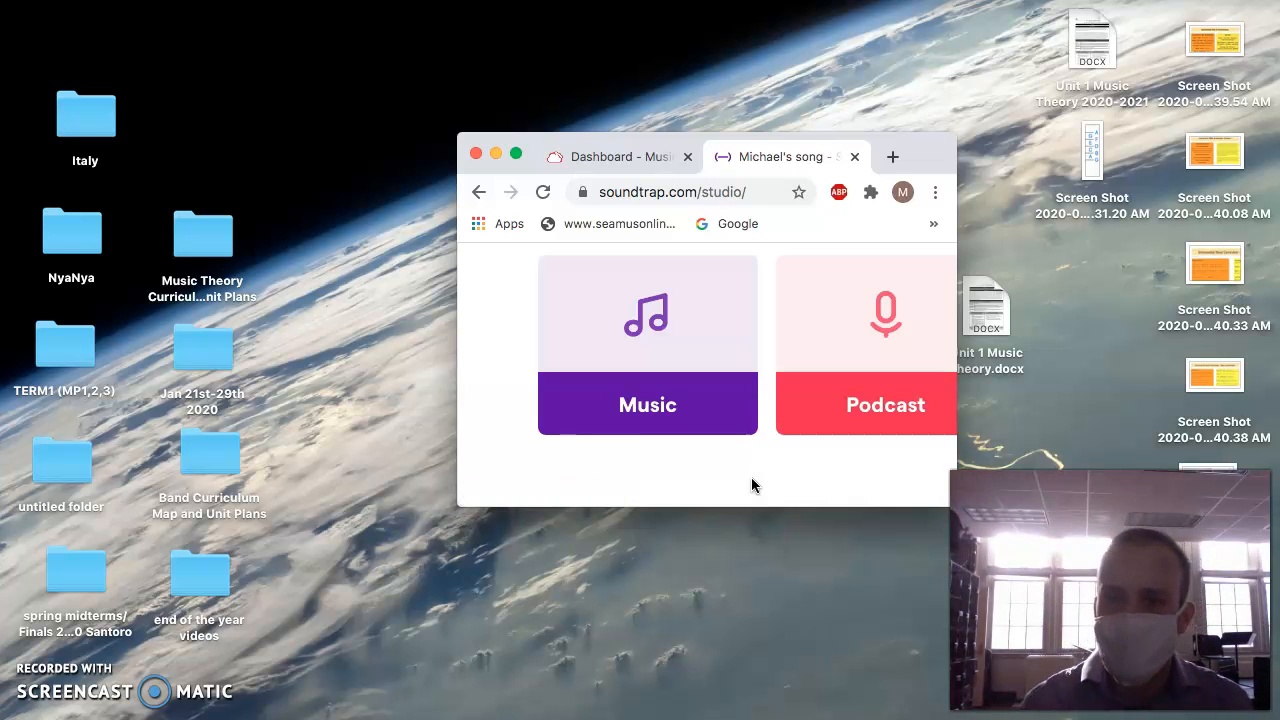
# Create a podcast project from scratch and postpone the Patterns Beatmaker offer.
pyautogui.click(838, 392)
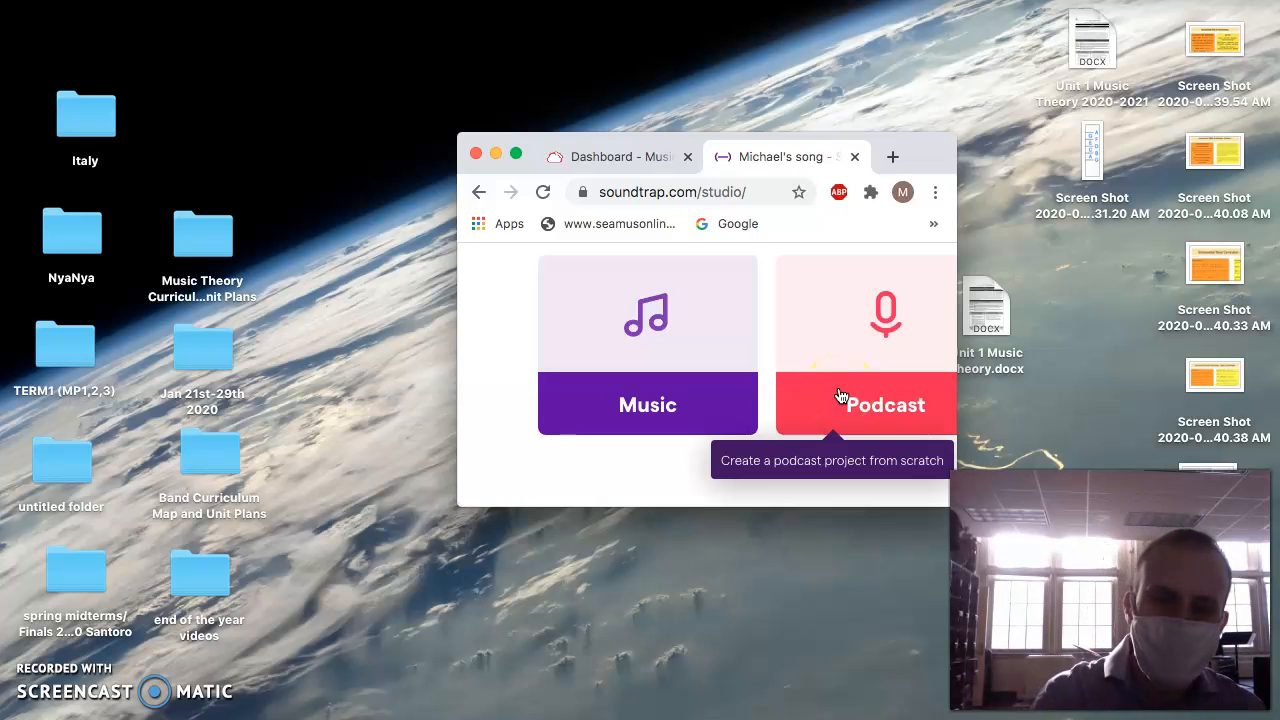
pyautogui.click(727, 400)
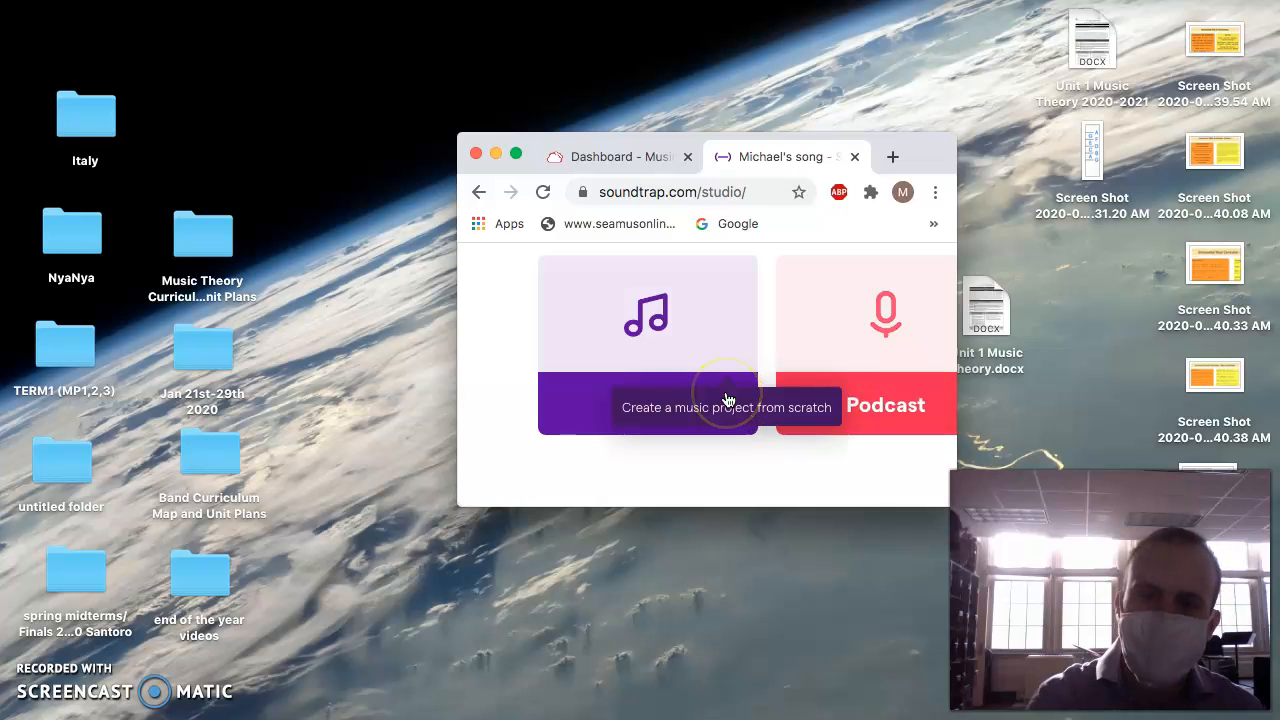
pyautogui.click(889, 438)
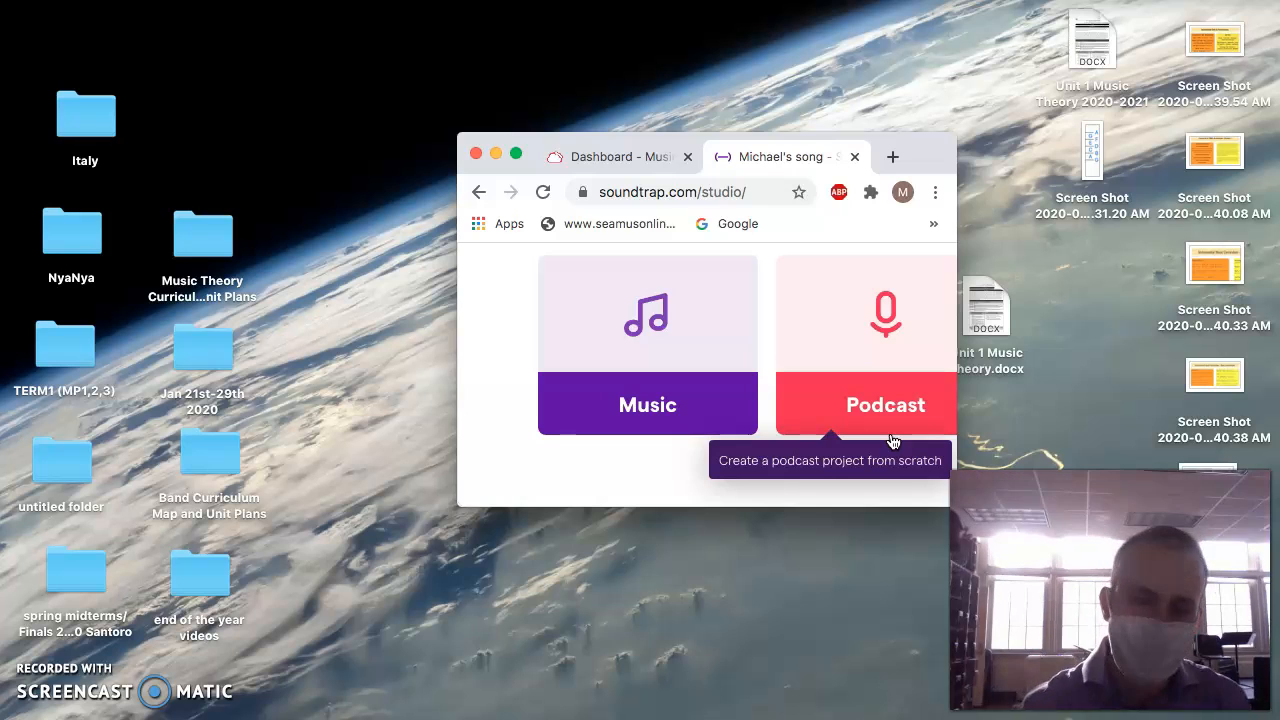
pyautogui.click(603, 311)
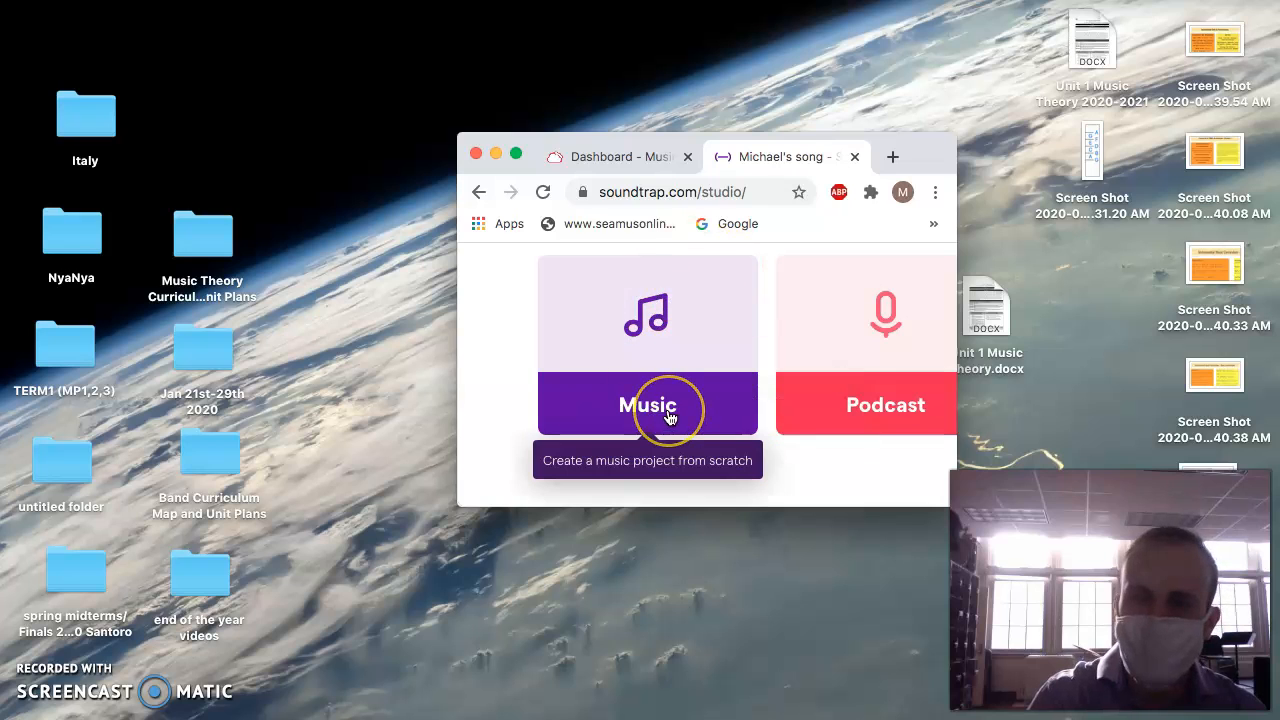
pyautogui.click(846, 428)
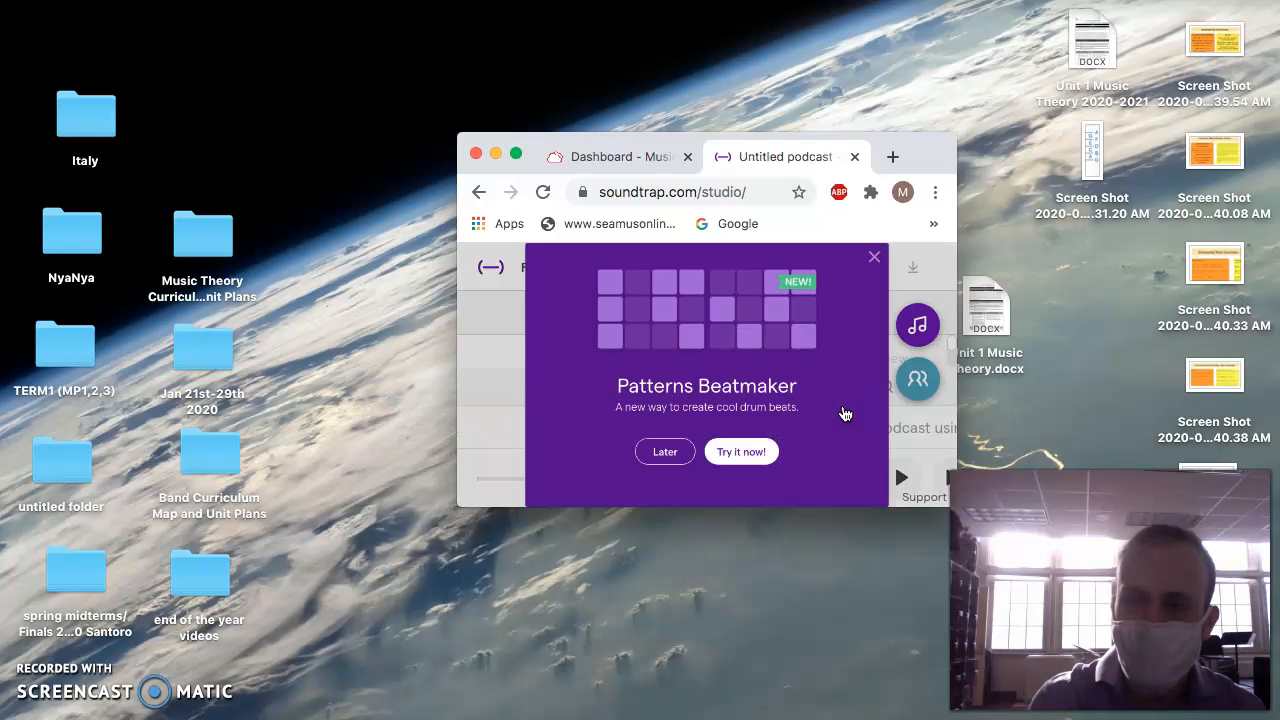
pyautogui.click(684, 458)
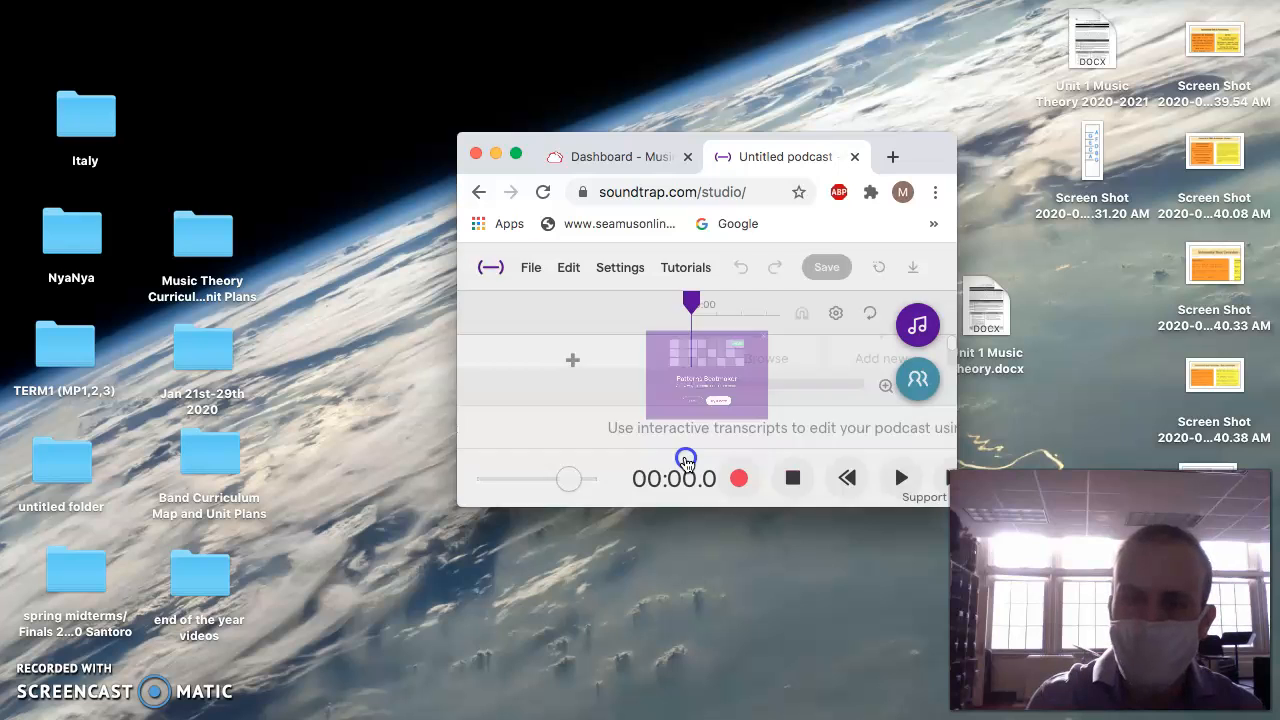
# Enlarge the browser window, add a Voice & microphones track to the podcast, and allow microphone access.
pyautogui.click(516, 153)
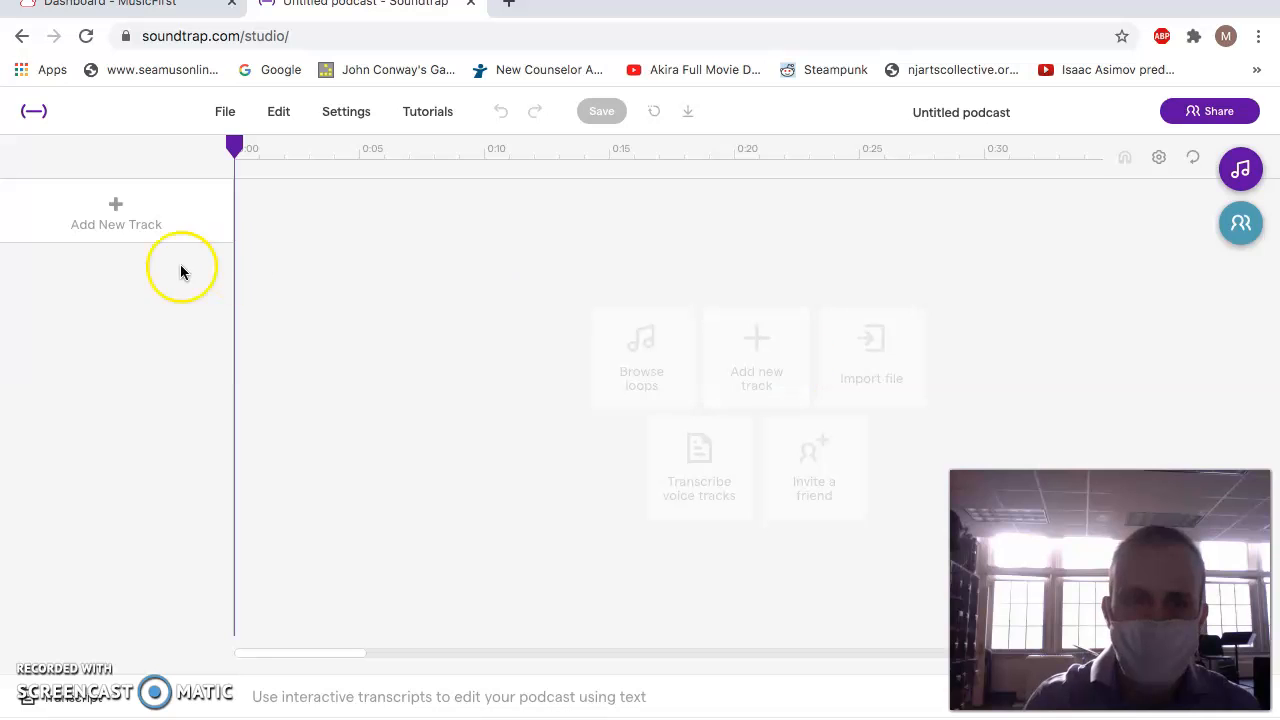
pyautogui.click(114, 212)
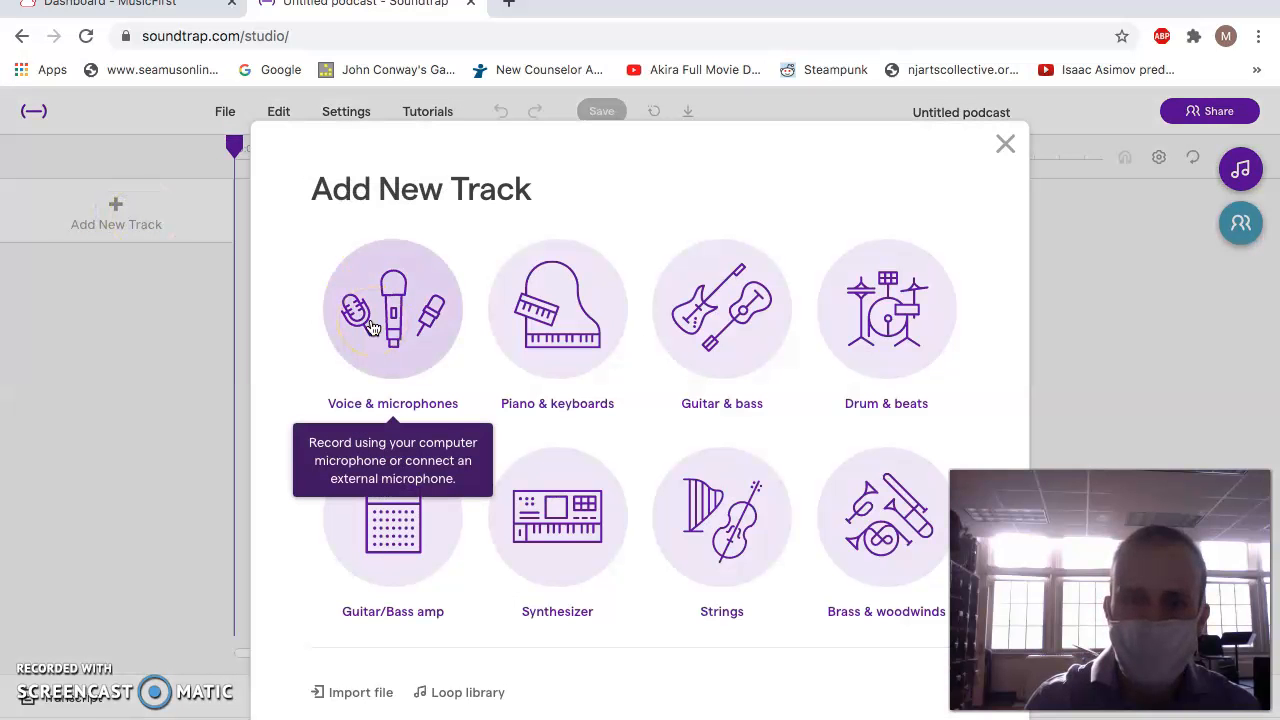
pyautogui.click(371, 328)
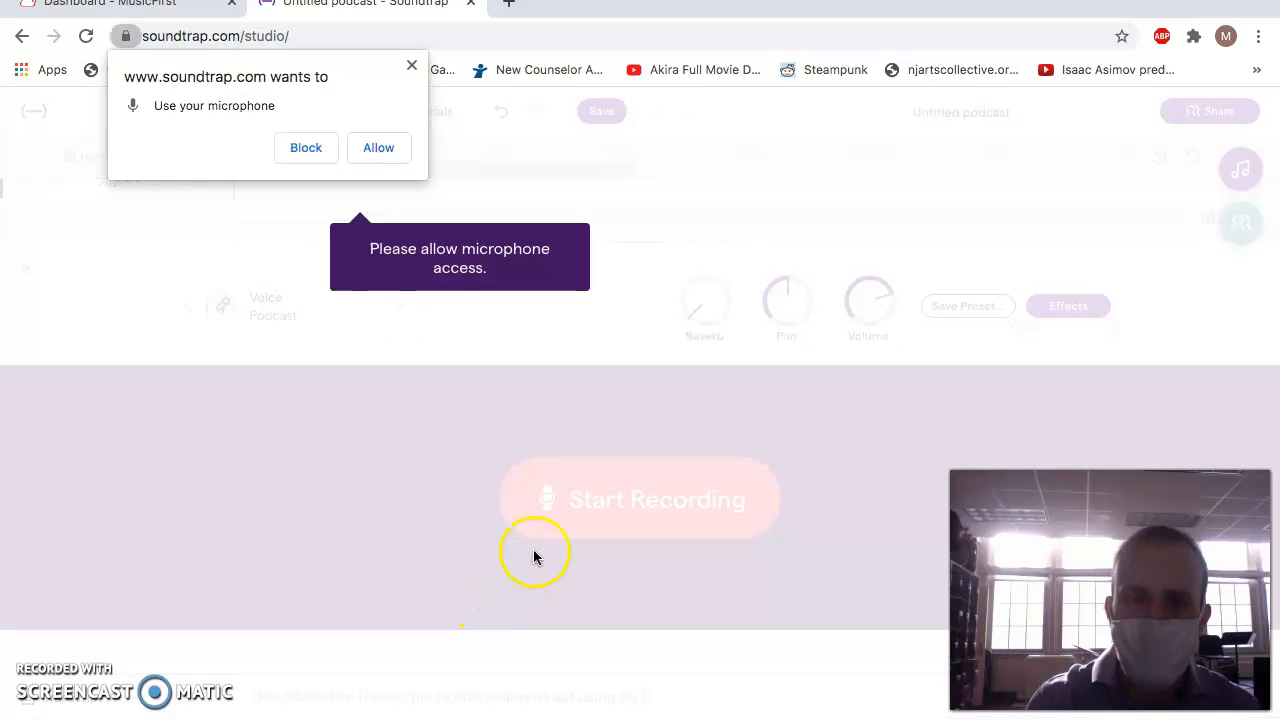
pyautogui.click(378, 147)
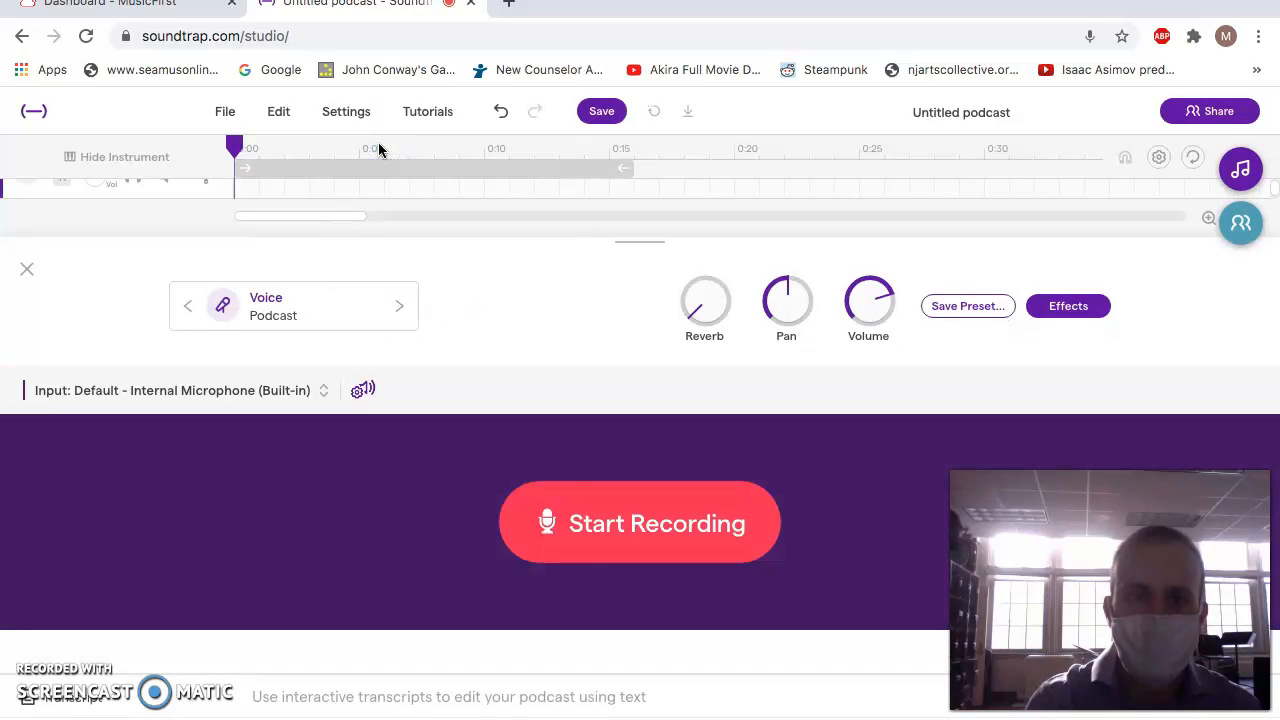
pyautogui.click(547, 530)
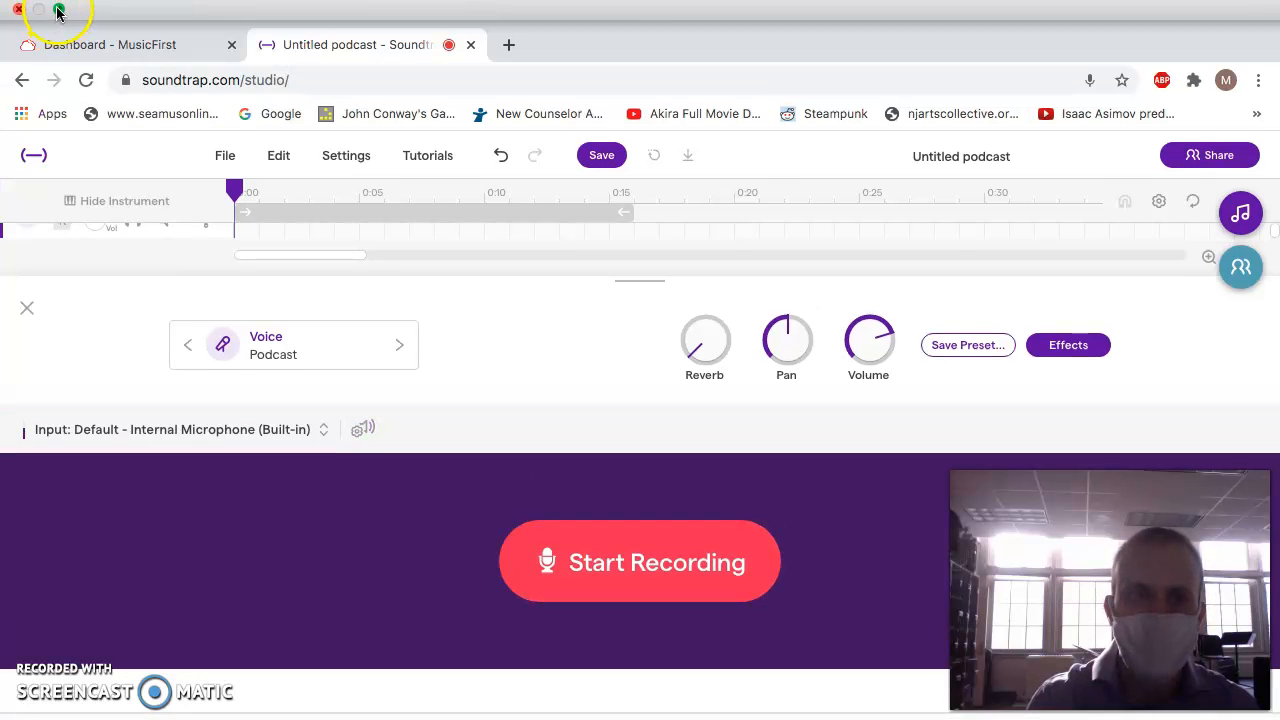
# Raise the Reverb of the podcast voice track to a little under half, in the enlarged browser window.
pyautogui.click(57, 10)
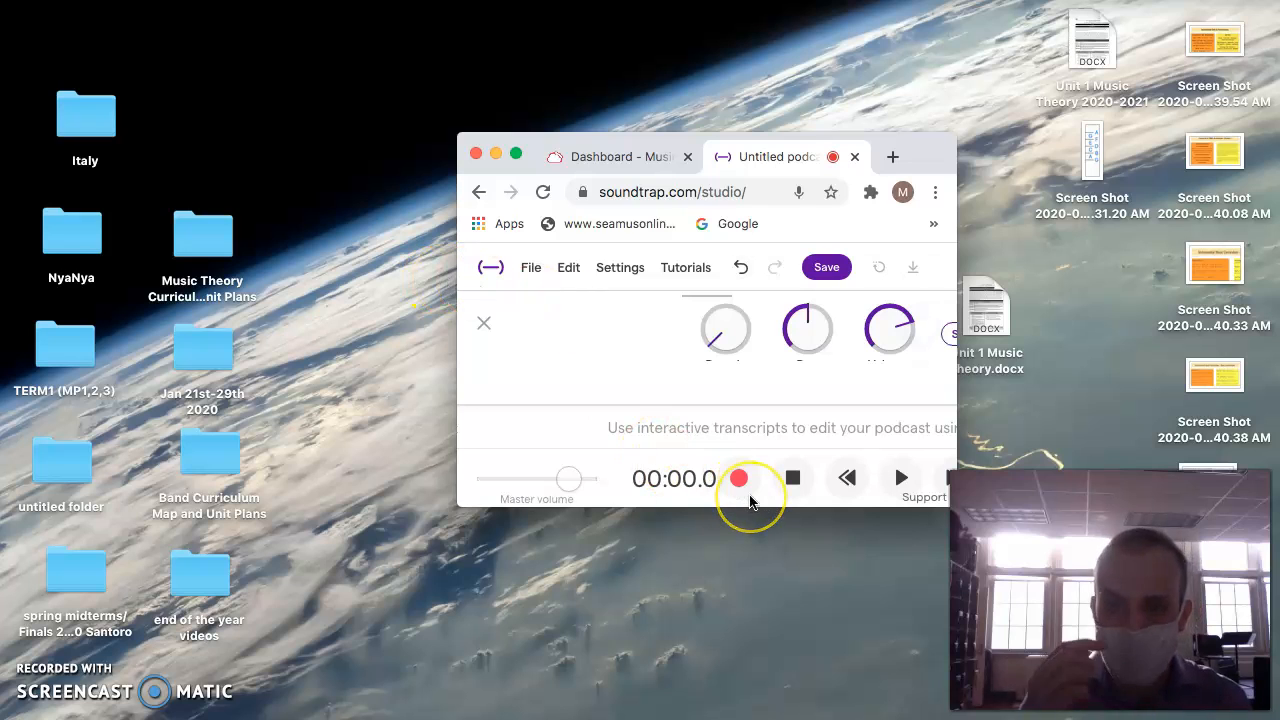
pyautogui.click(515, 157)
pyautogui.click(703, 320)
pyautogui.moveTo(703, 320); pyautogui.dragTo(699, 286)
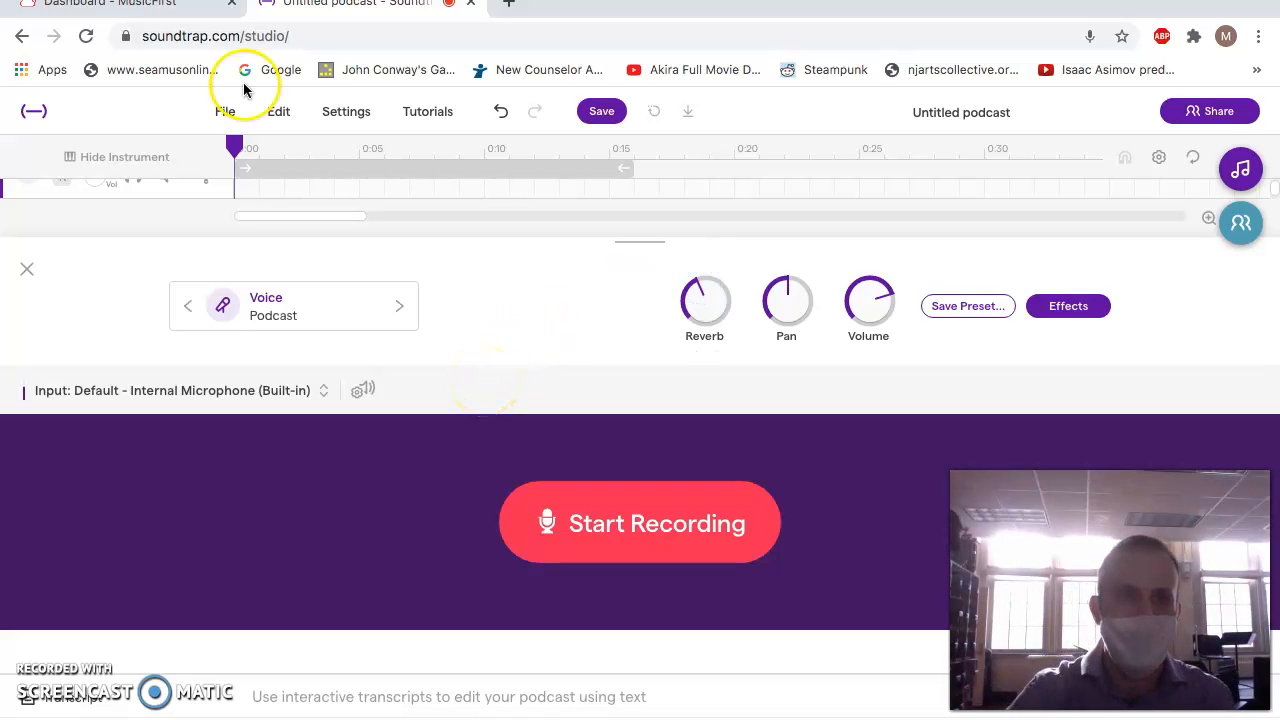
# Try to record a voice take of about 9 seconds on the podcast track and dismiss the recording dialog.
pyautogui.click(57, 10)
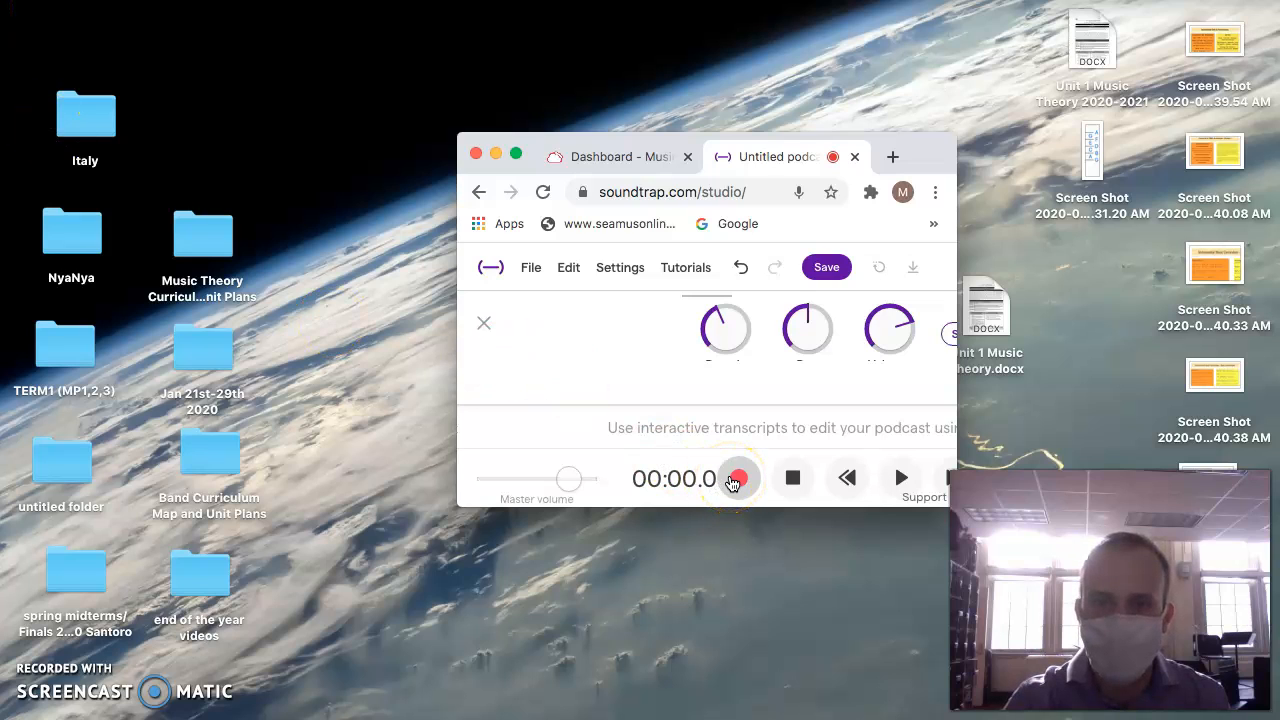
pyautogui.click(735, 480)
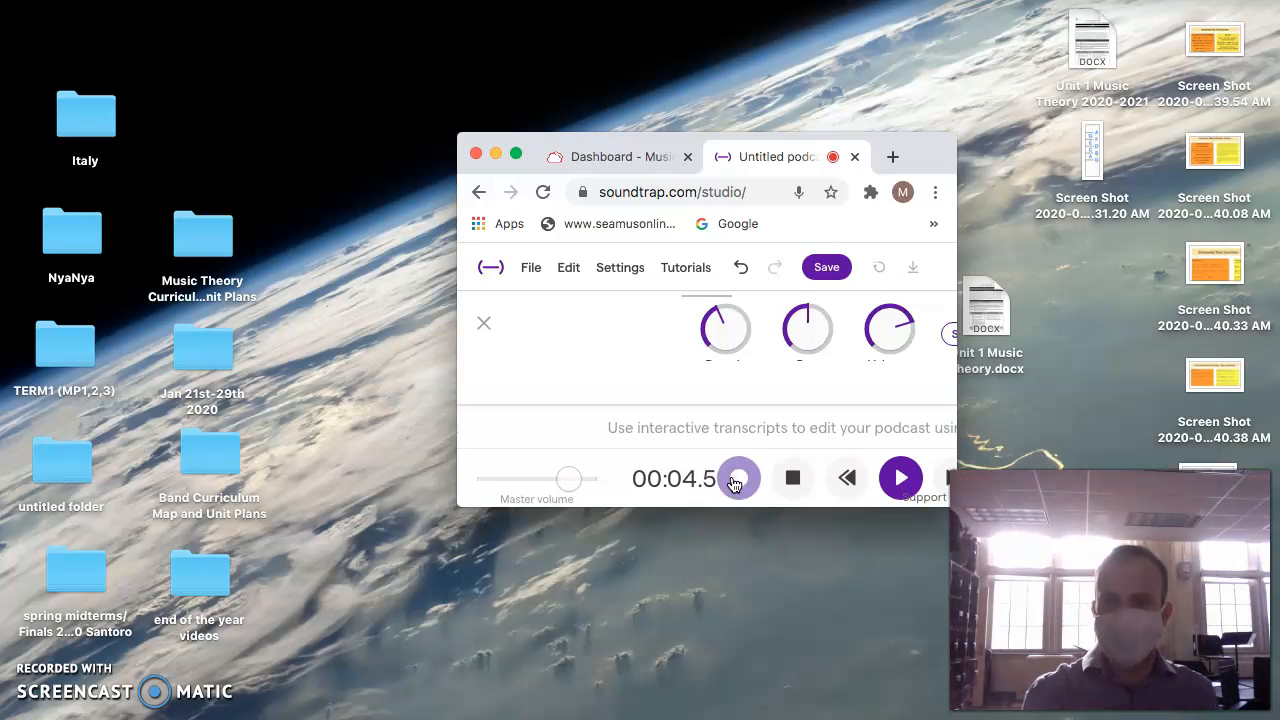
pyautogui.click(515, 155)
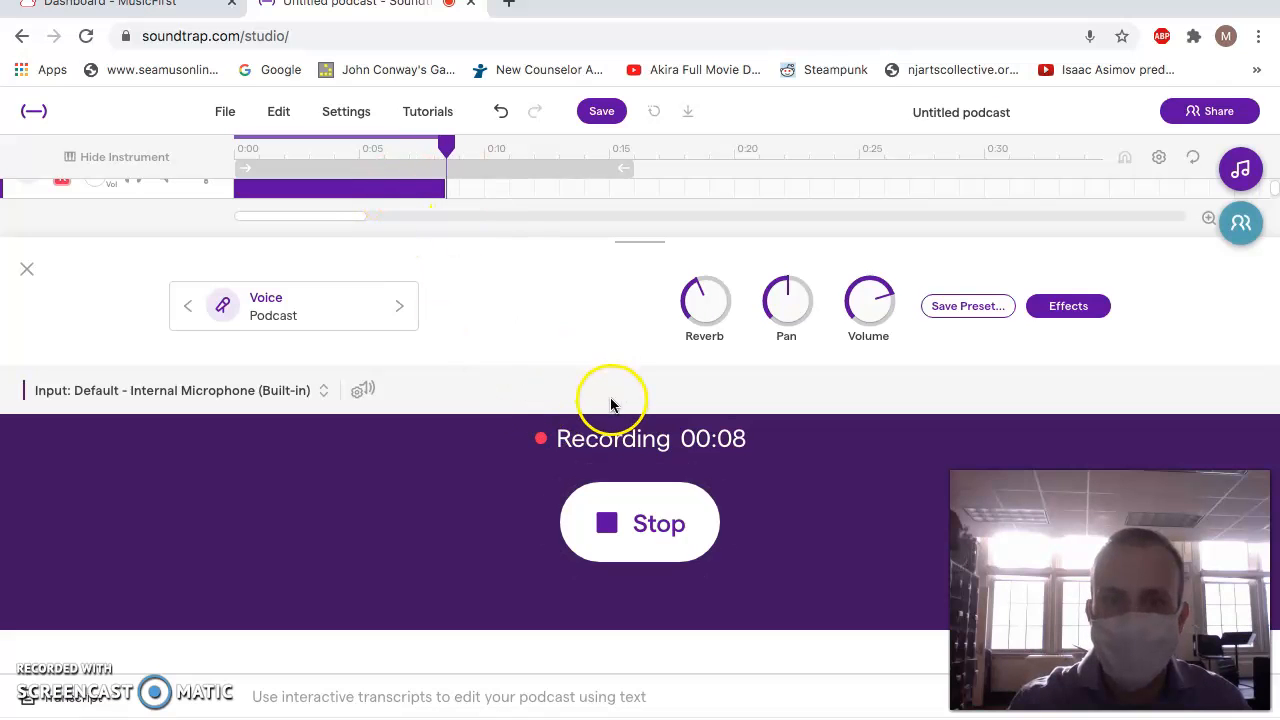
pyautogui.click(643, 520)
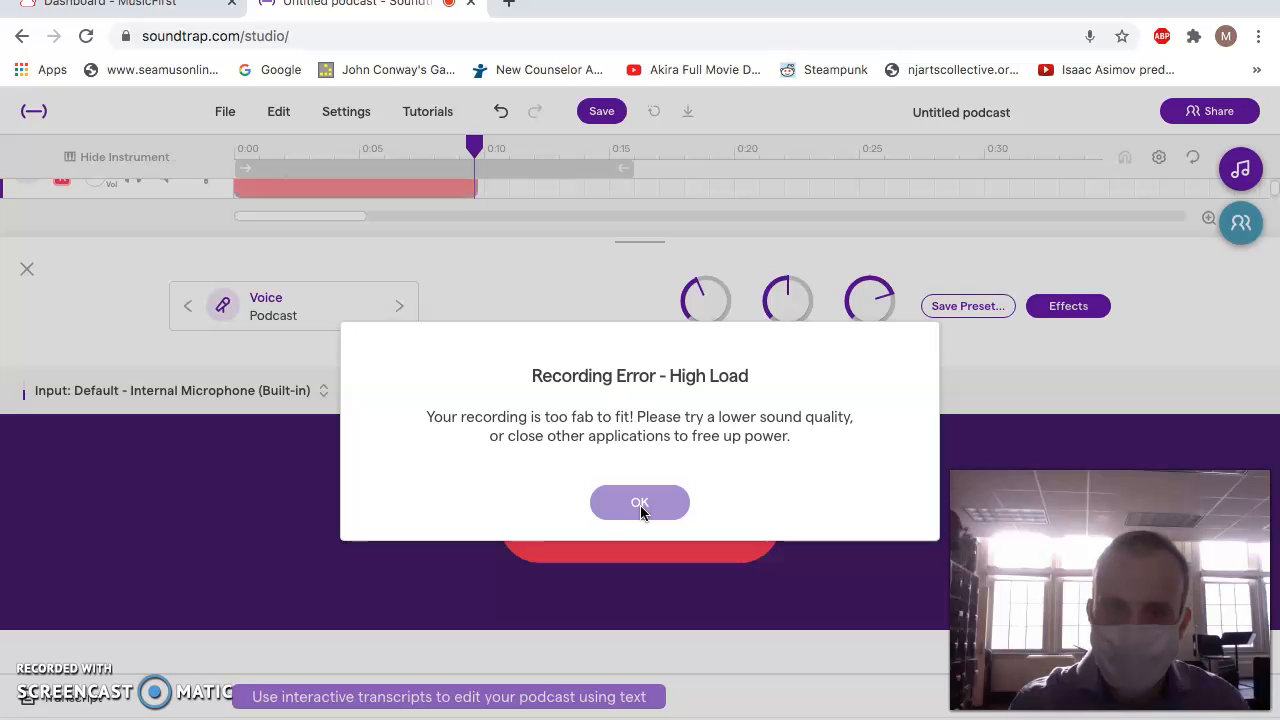
pyautogui.click(640, 503)
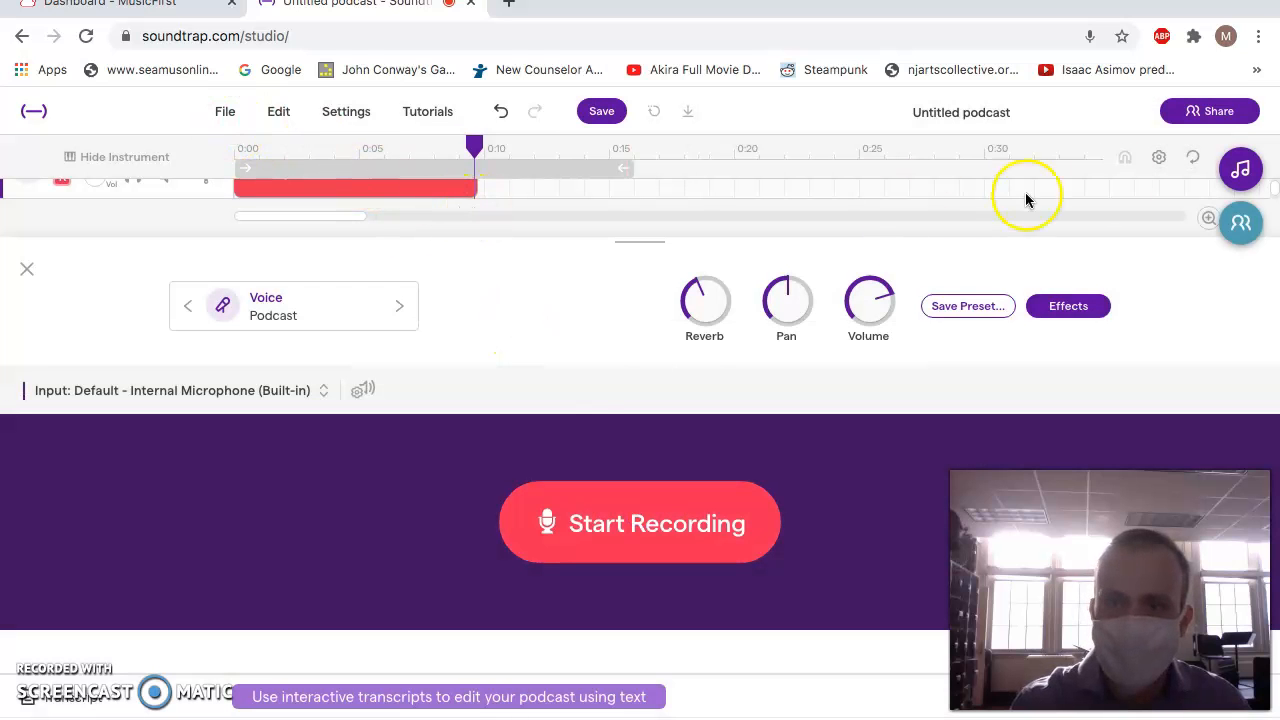
# Turn on looping for the timeline and undo the voice recording.
pyautogui.click(1193, 158)
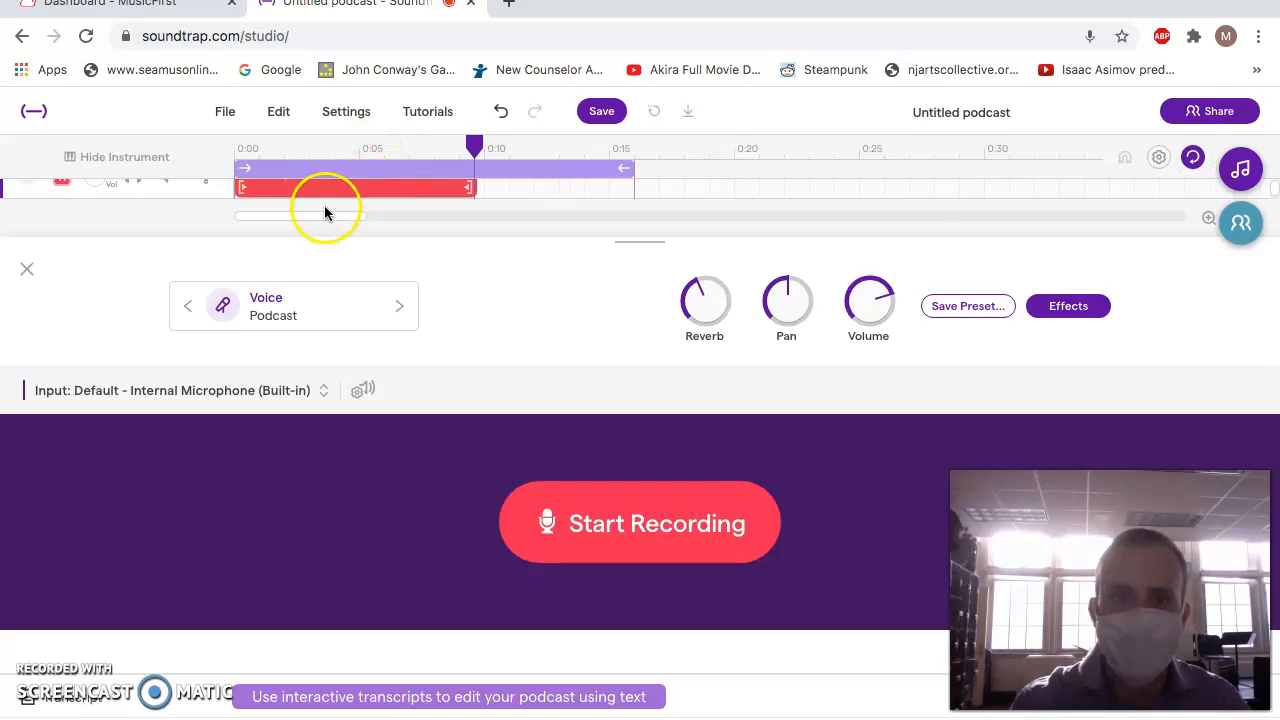
pyautogui.click(483, 108)
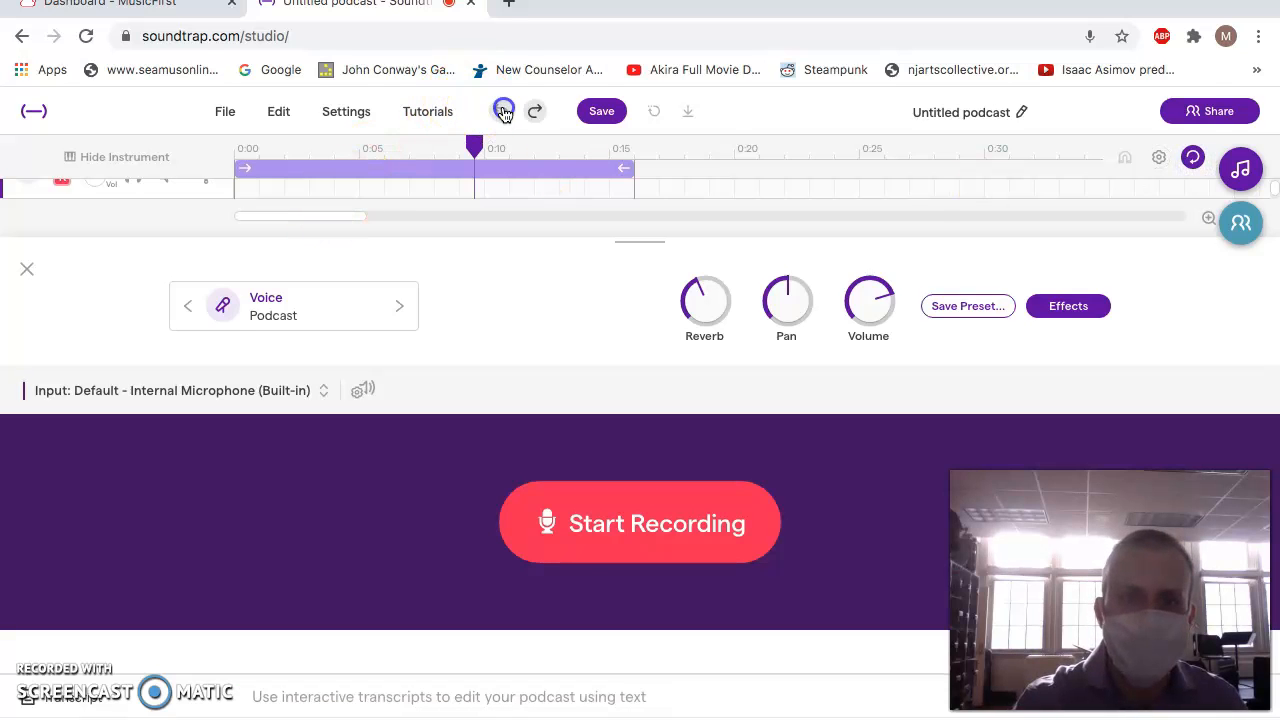
# Set the podcast project's sound quality to Low.
pyautogui.click(352, 108)
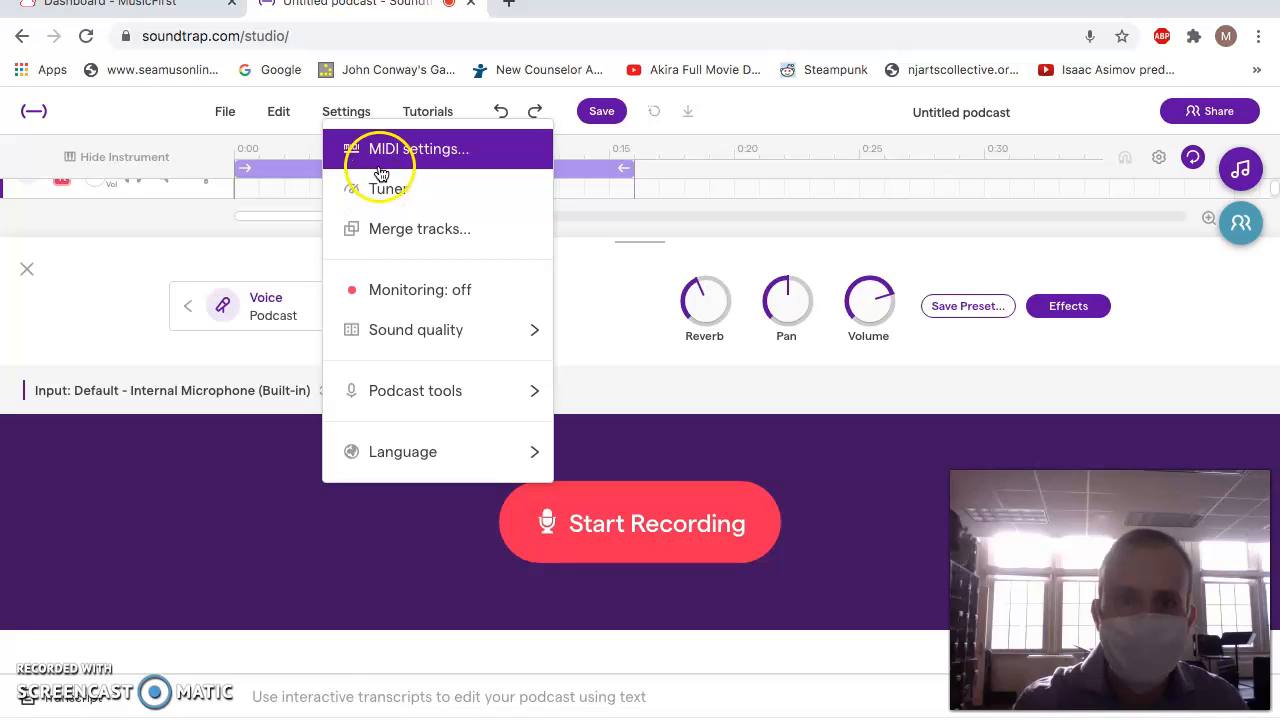
pyautogui.moveTo(371, 331)
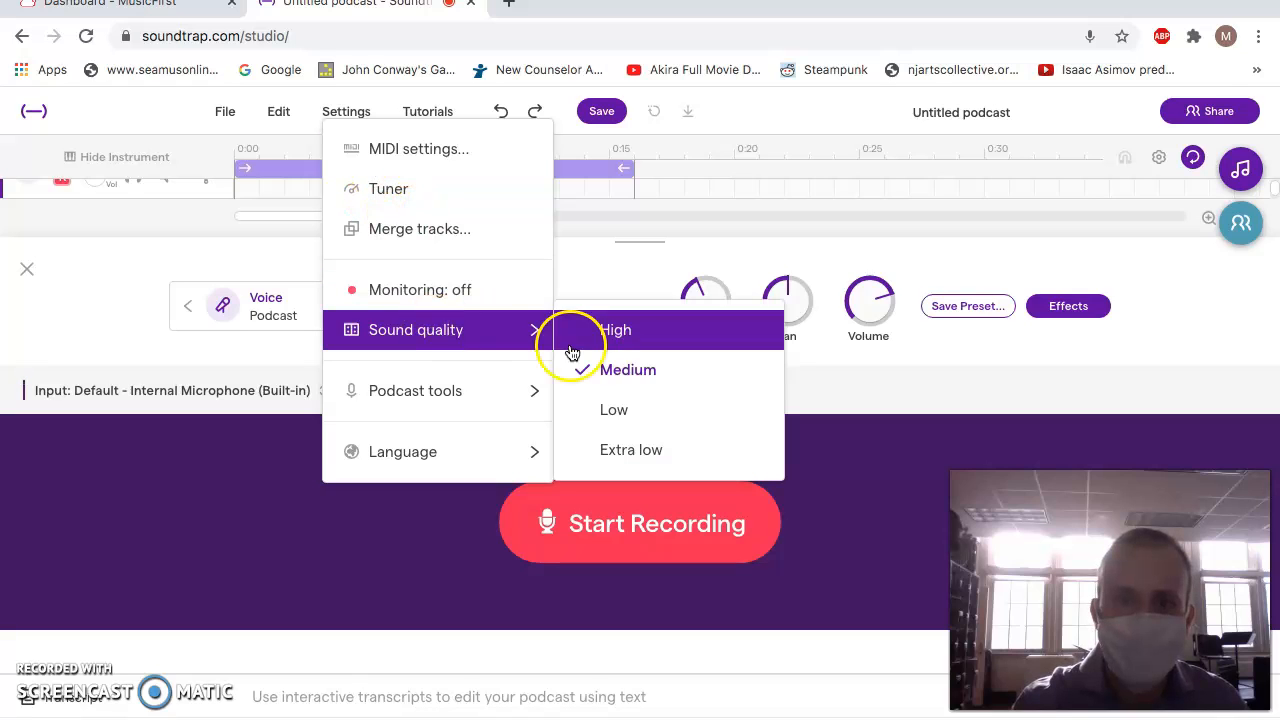
pyautogui.click(609, 404)
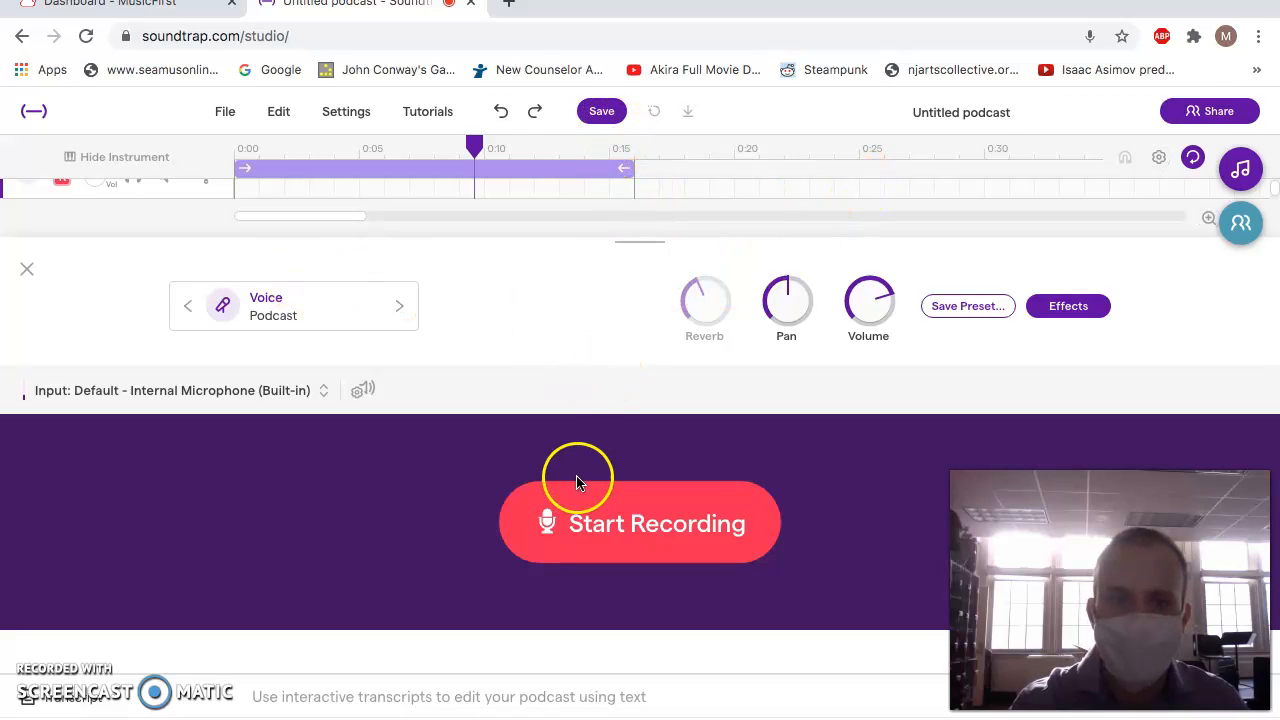
# Turn off timeline looping and record a voice take of about 14 seconds from the start of the podcast.
pyautogui.click(546, 170)
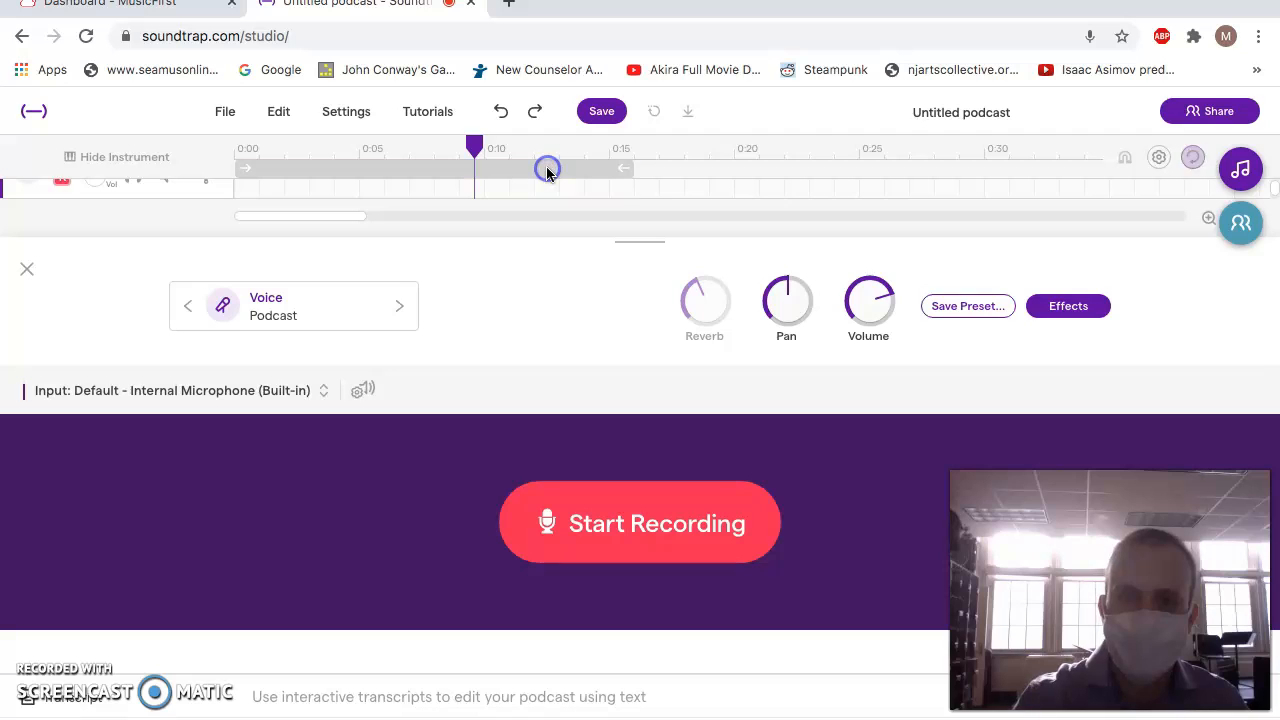
pyautogui.click(503, 113)
pyautogui.moveTo(474, 150); pyautogui.dragTo(216, 158)
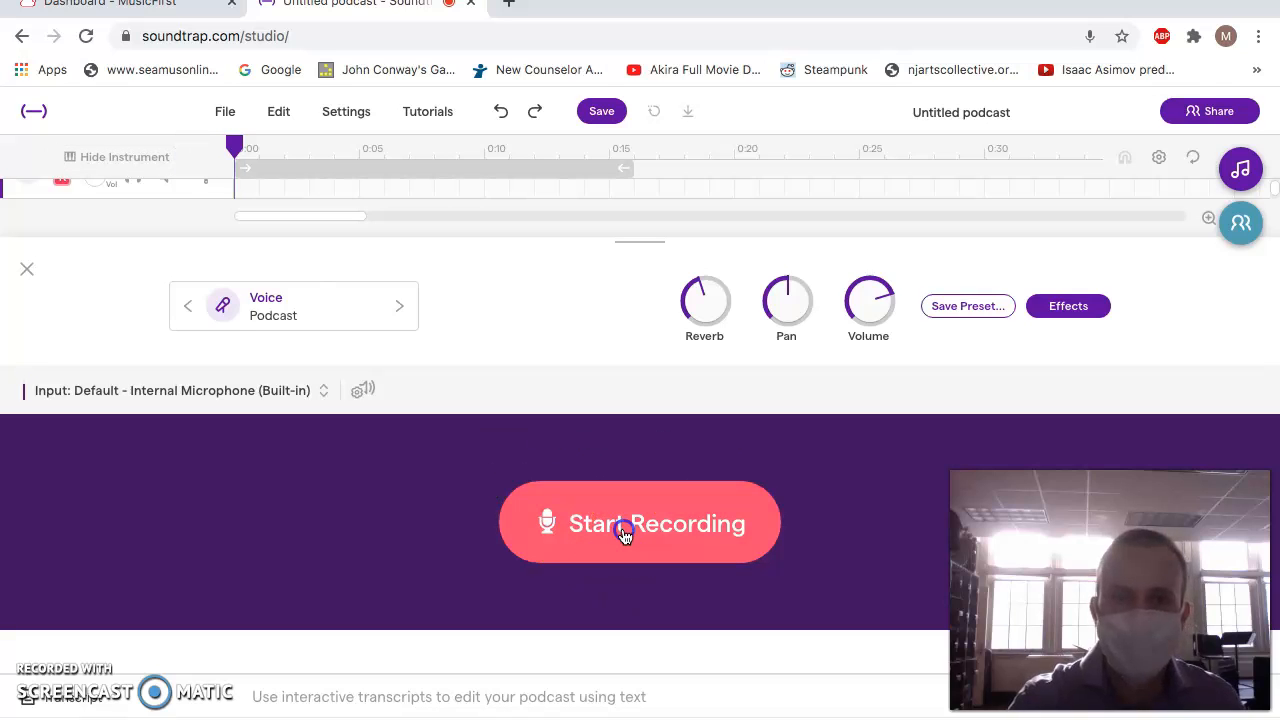
pyautogui.click(623, 530)
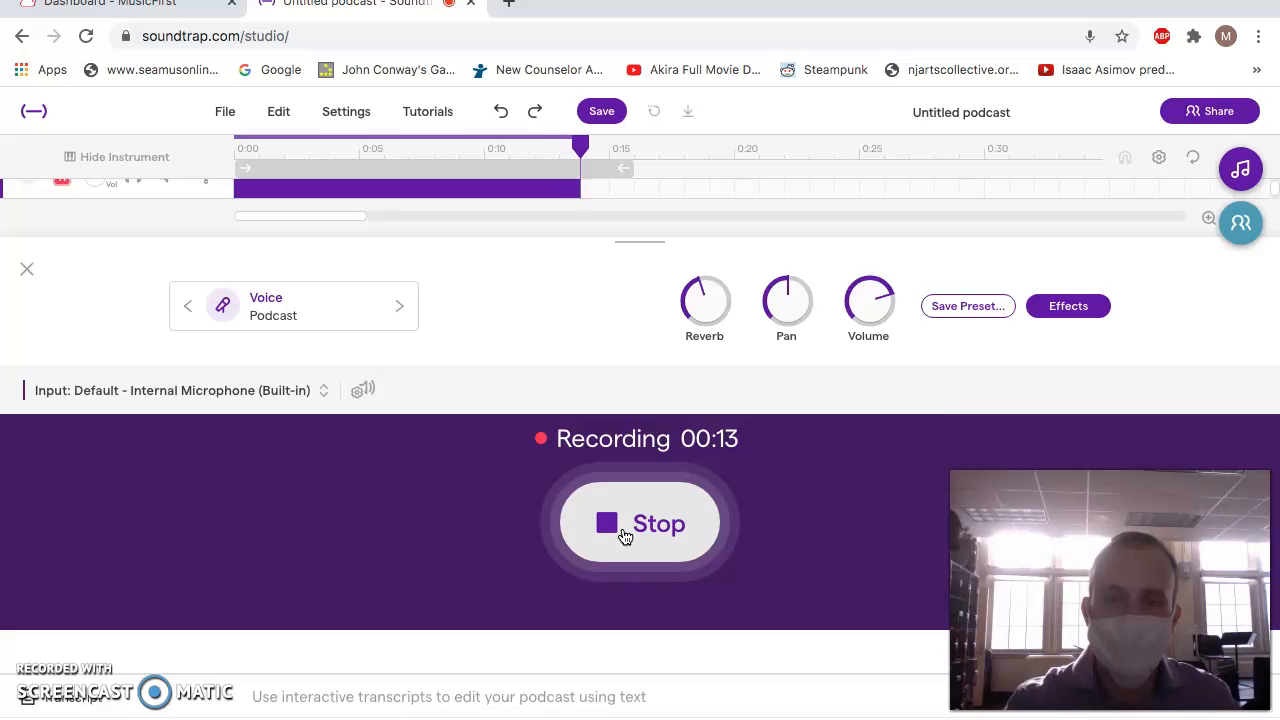
pyautogui.click(623, 537)
# Play back the recorded voice take from the start, then delete it and turn timeline looping back on.
pyautogui.click(504, 190)
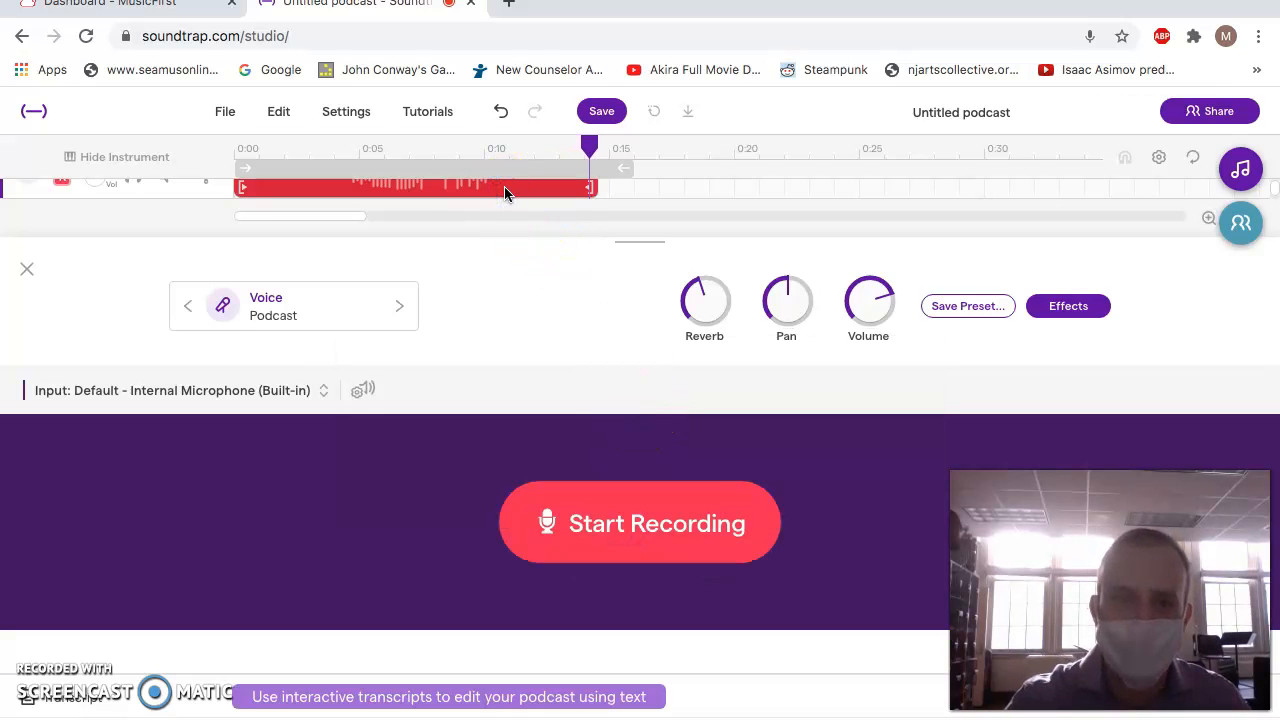
pyautogui.moveTo(612, 148); pyautogui.dragTo(240, 163)
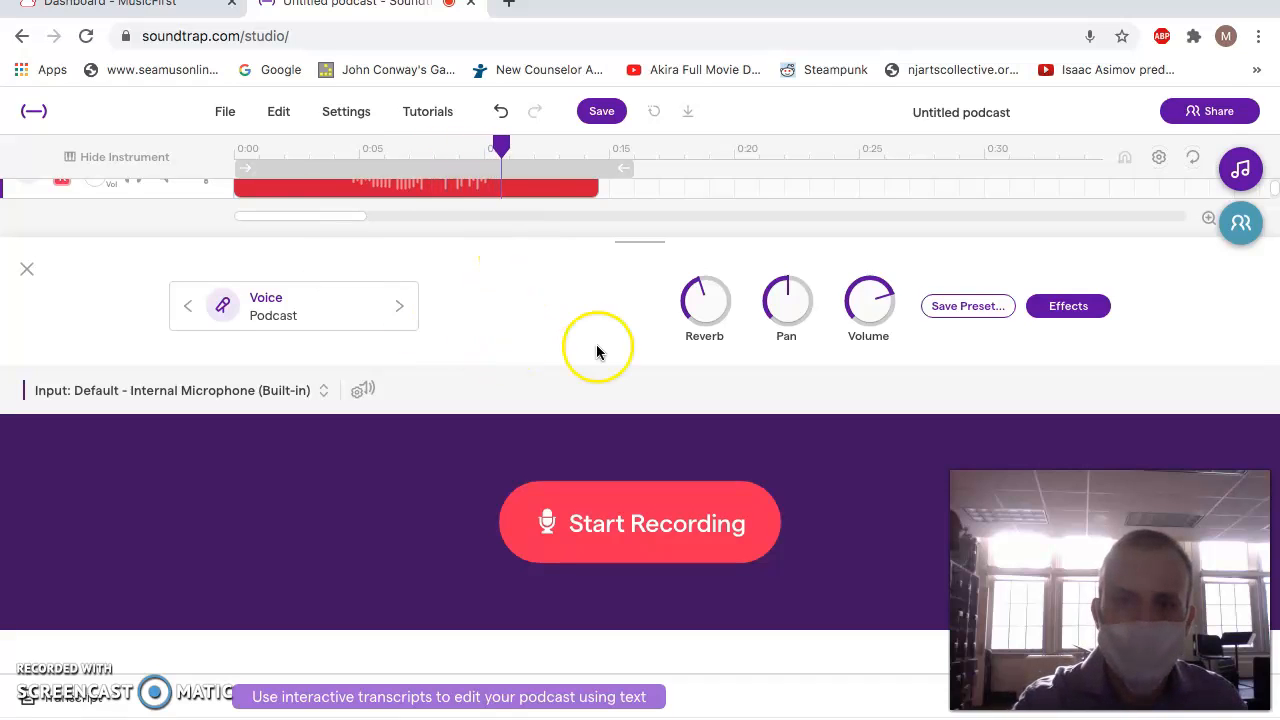
pyautogui.click(511, 200)
pyautogui.click(489, 166)
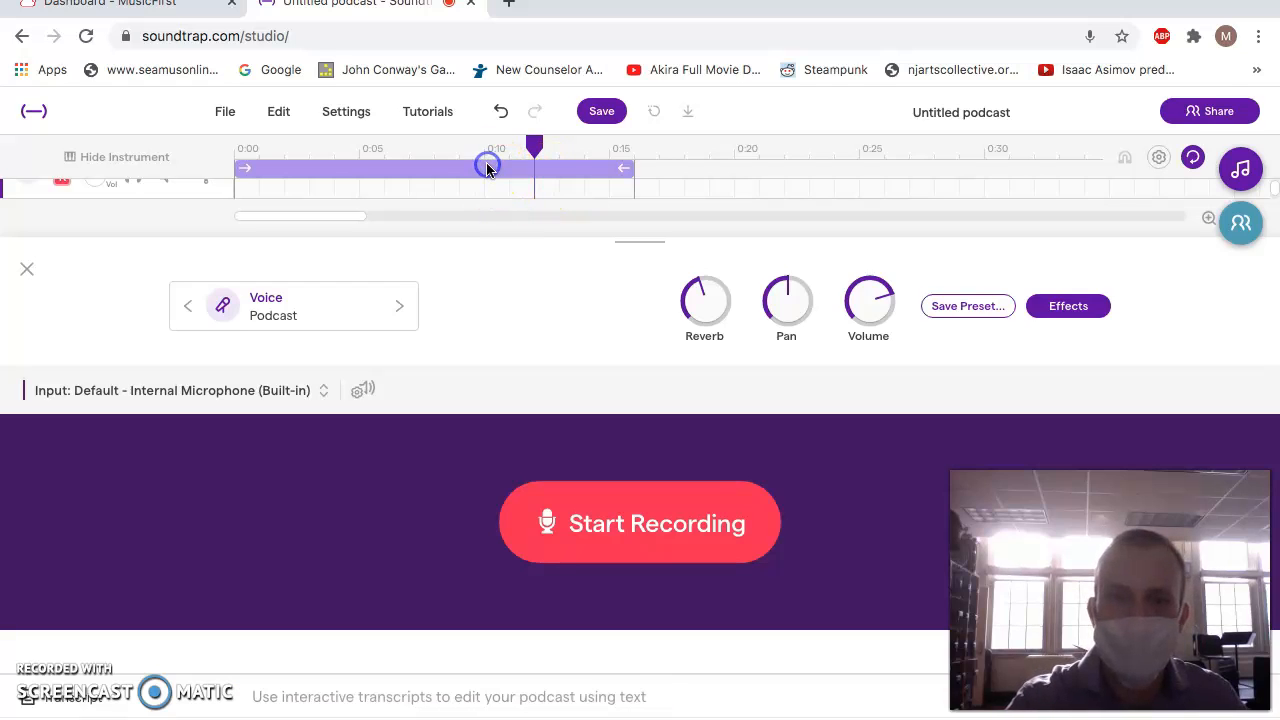
# Record another voice take of about 16 seconds from the start of the timeline, with looping on.
pyautogui.moveTo(531, 152); pyautogui.dragTo(203, 163)
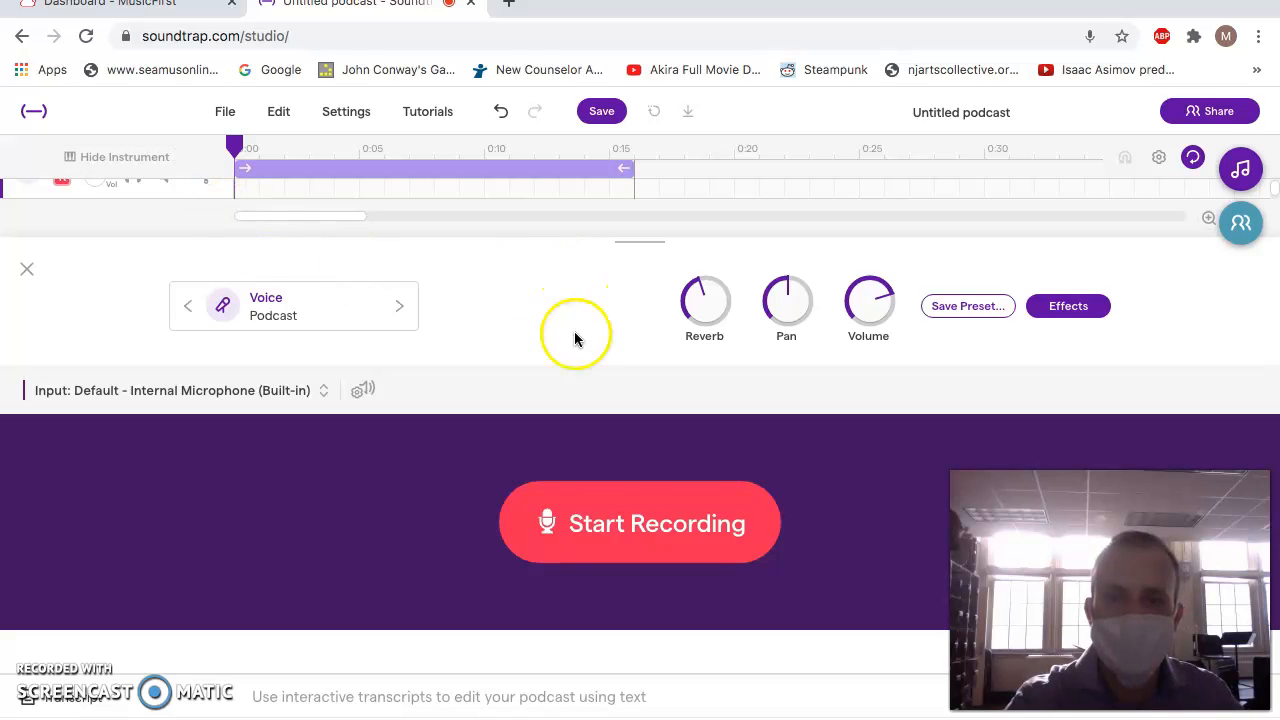
pyautogui.click(612, 514)
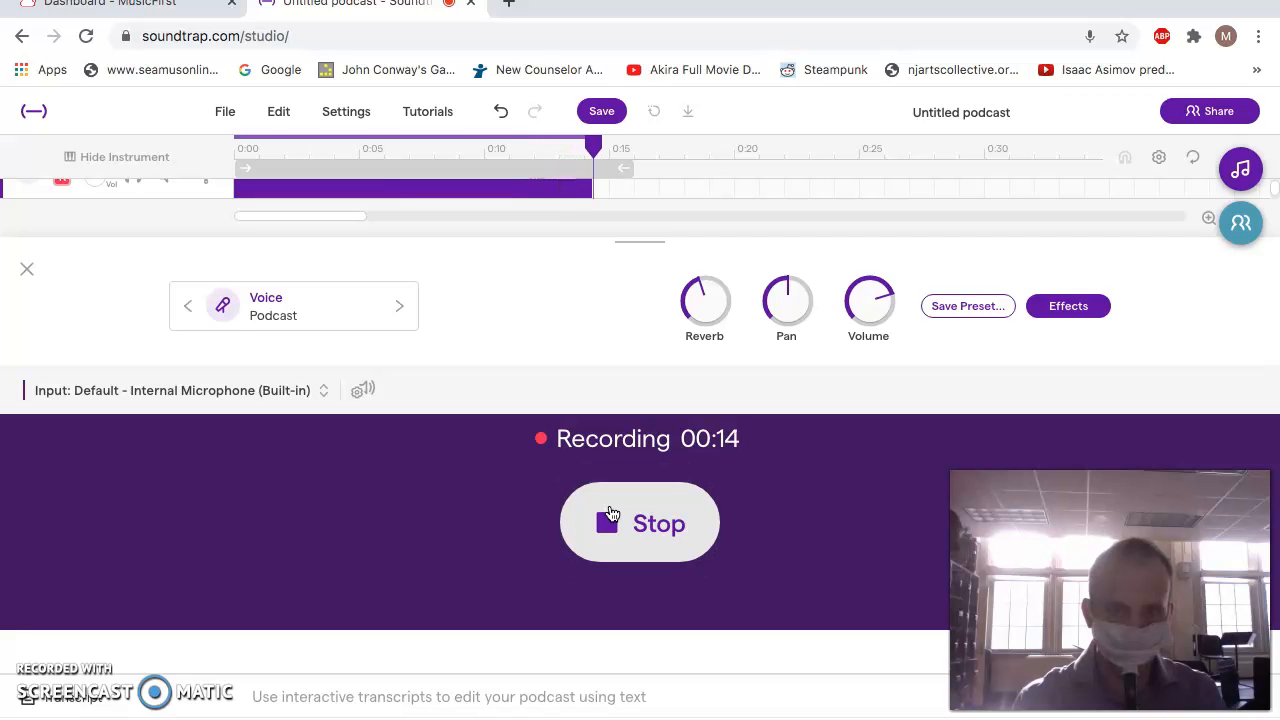
pyautogui.click(612, 514)
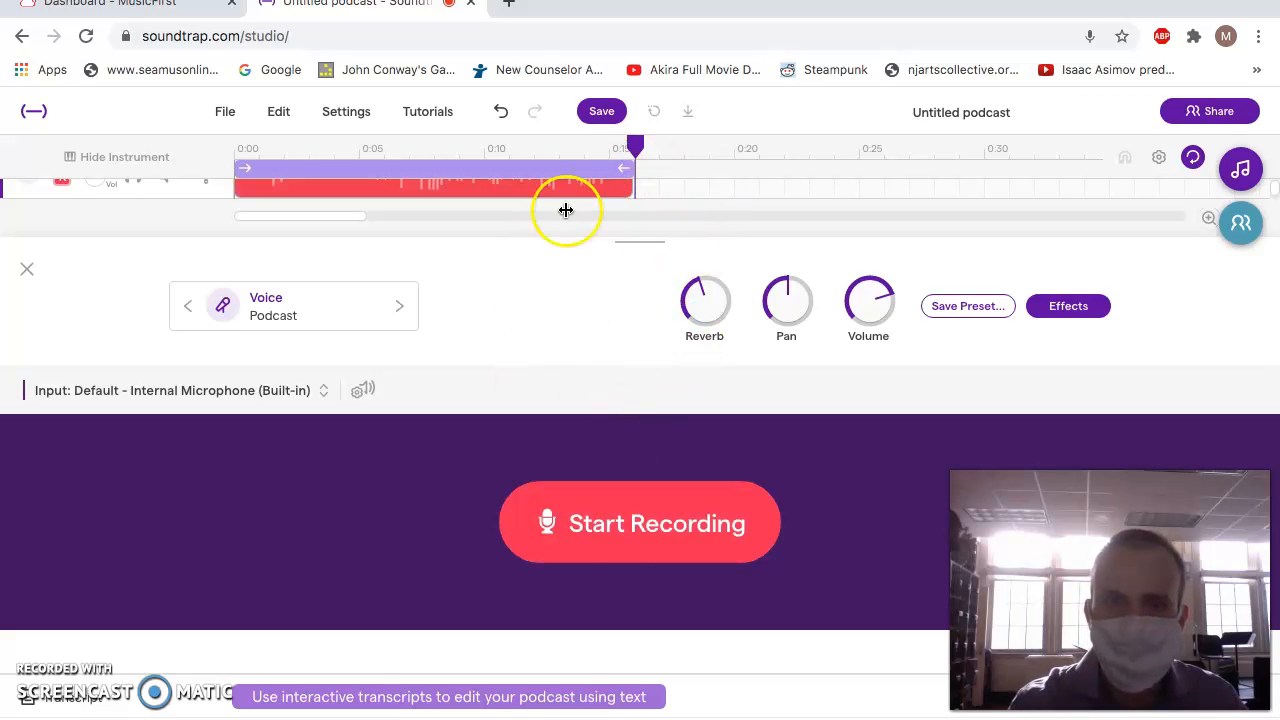
# Listen to the 16-second voice take from the start and delete it from the track.
pyautogui.moveTo(634, 143); pyautogui.dragTo(205, 168)
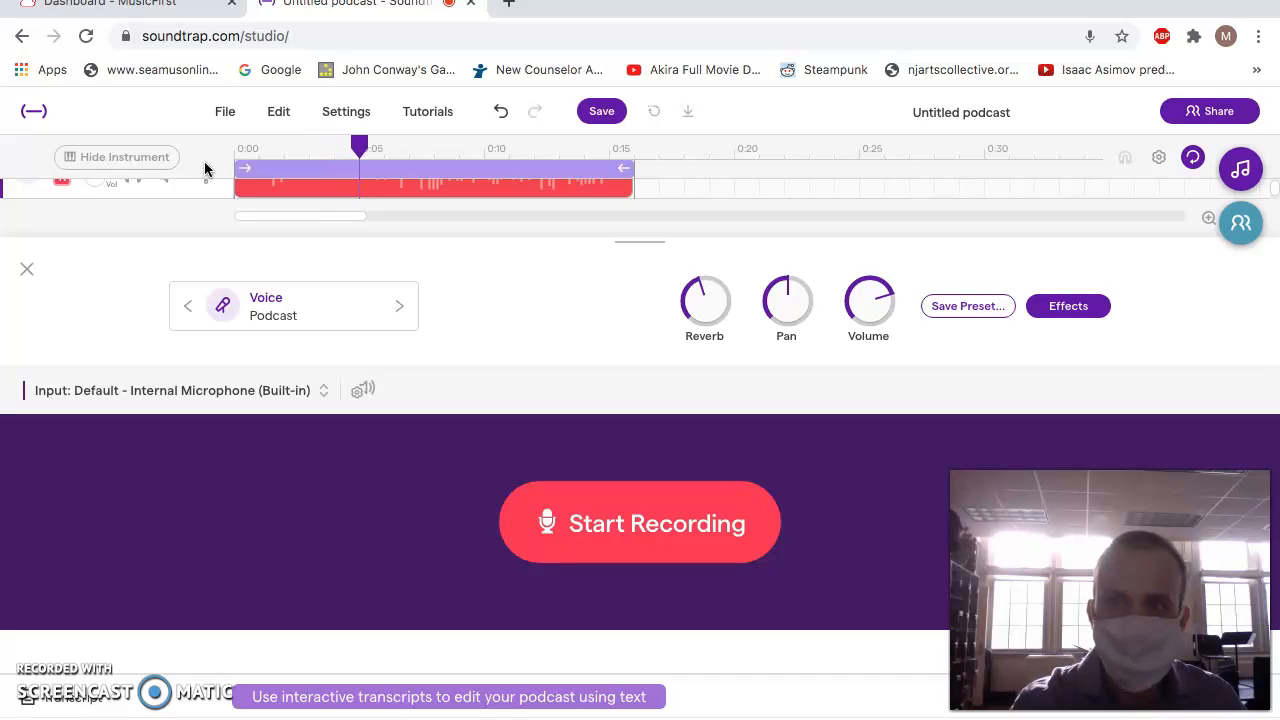
pyautogui.click(404, 163)
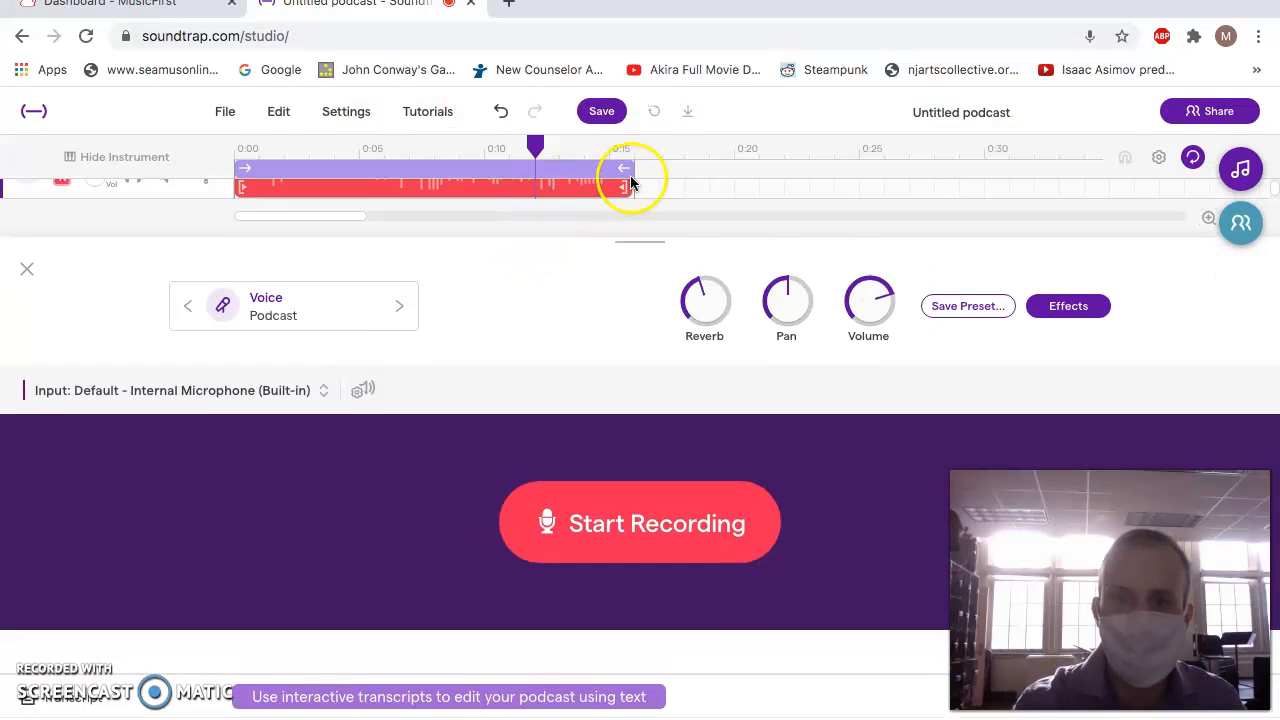
pyautogui.click(598, 193)
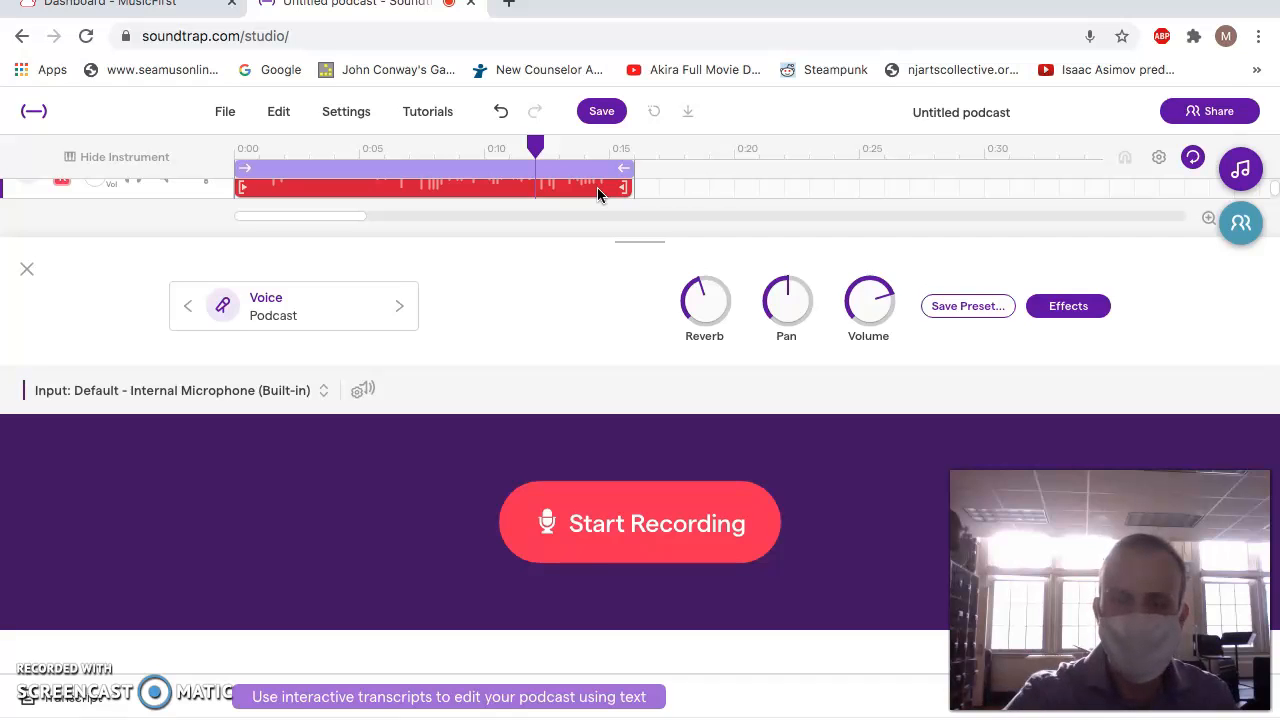
pyautogui.press('Delete')
# Record a replacement voice take of about 15 seconds from the start of the timeline.
pyautogui.moveTo(535, 157); pyautogui.dragTo(86, 151)
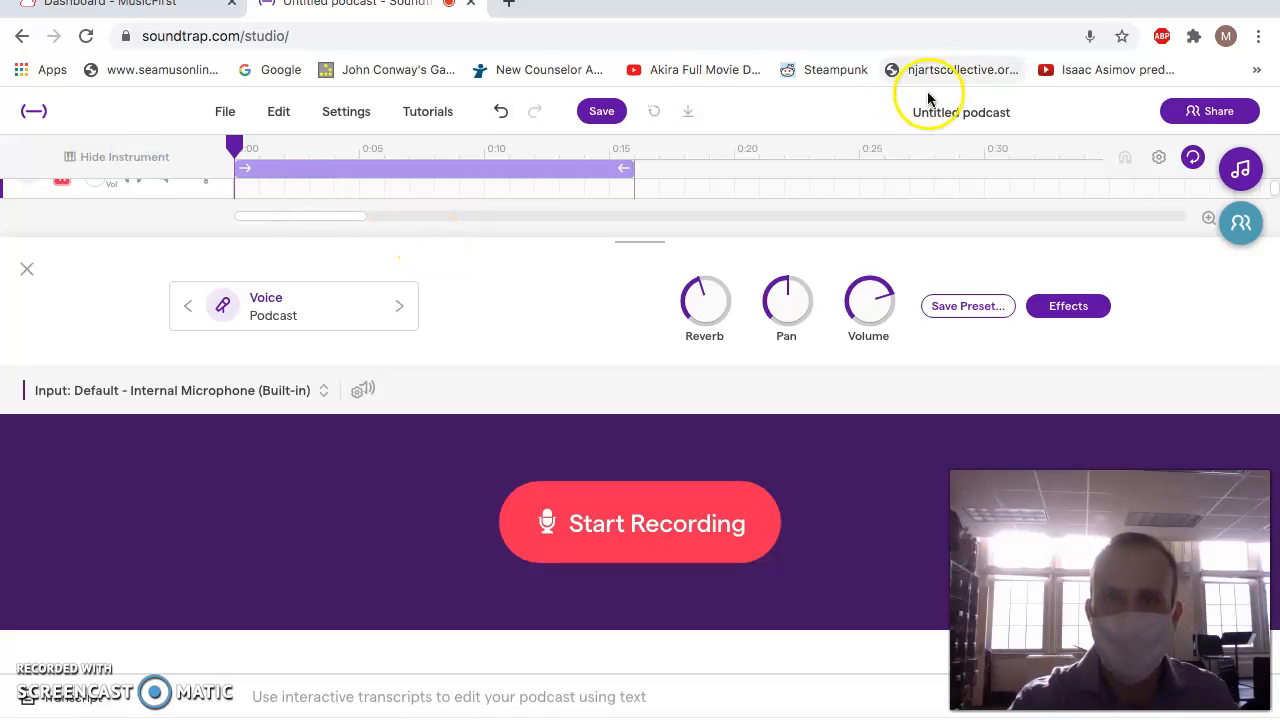
pyautogui.click(624, 553)
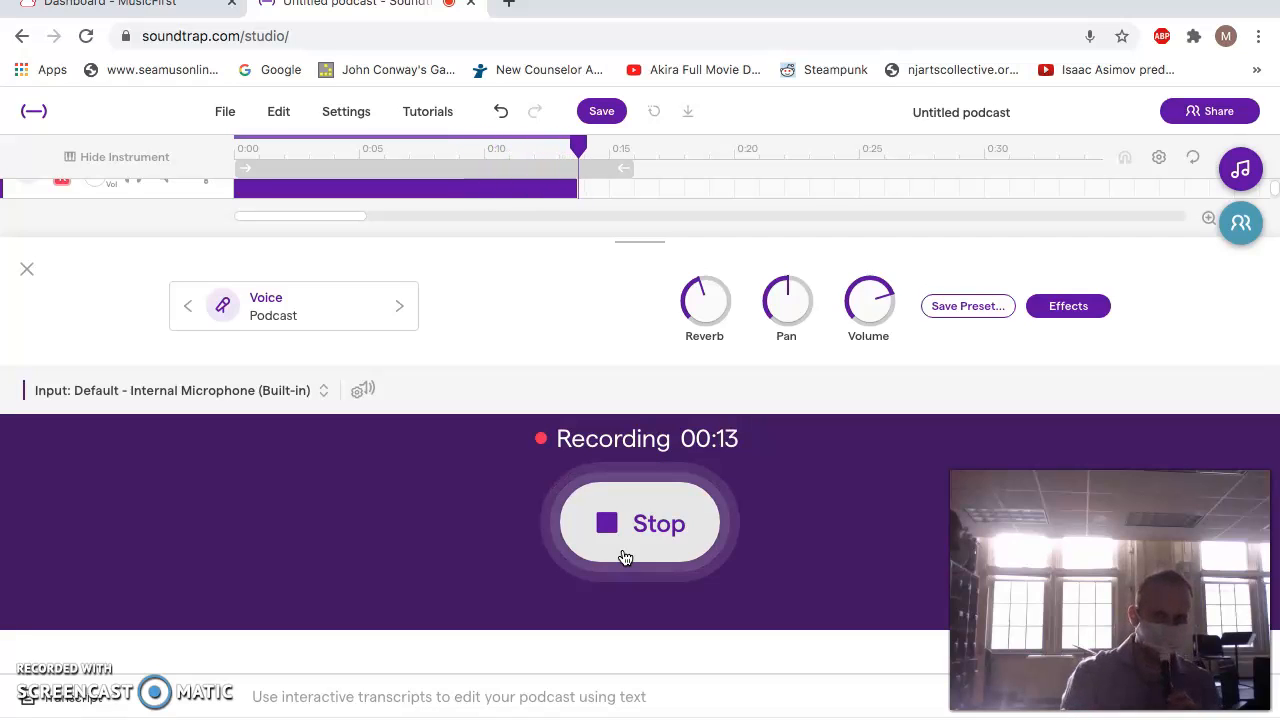
pyautogui.click(624, 555)
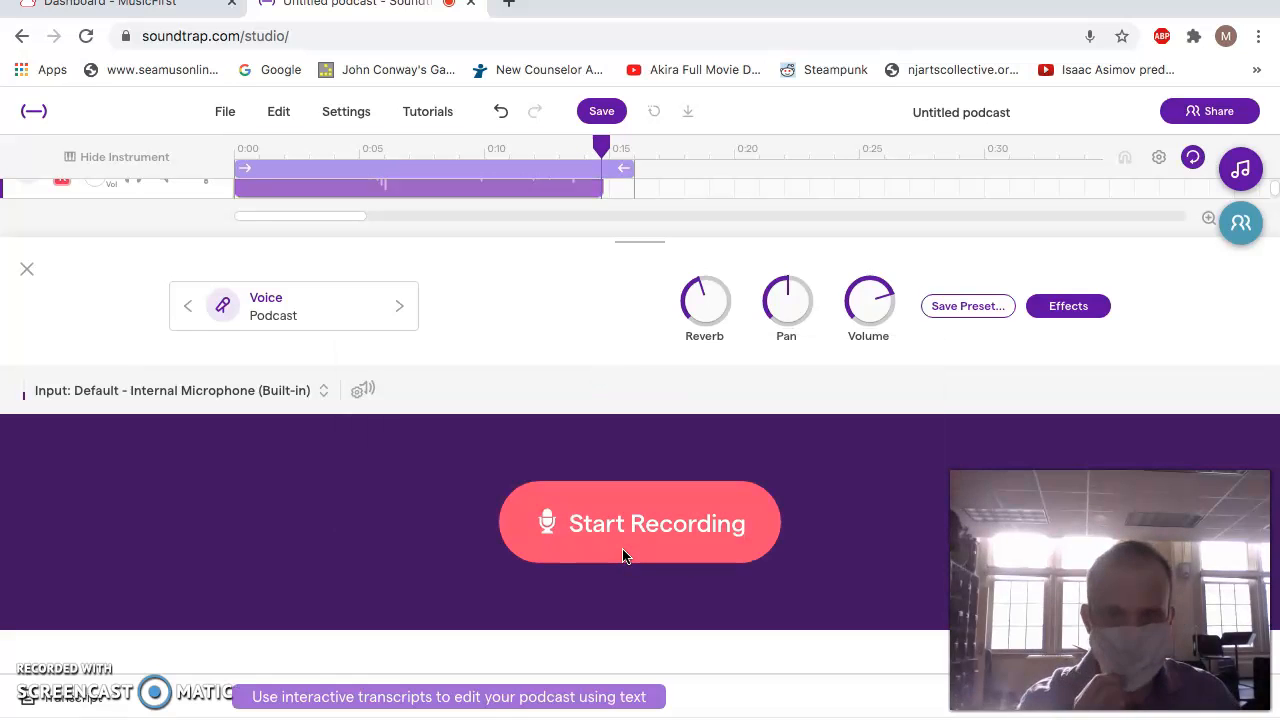
# Play back the new voice take from the start, stop it in the reduced browser window, and enlarge the window again.
pyautogui.click(600, 146)
pyautogui.moveTo(582, 150); pyautogui.dragTo(206, 137)
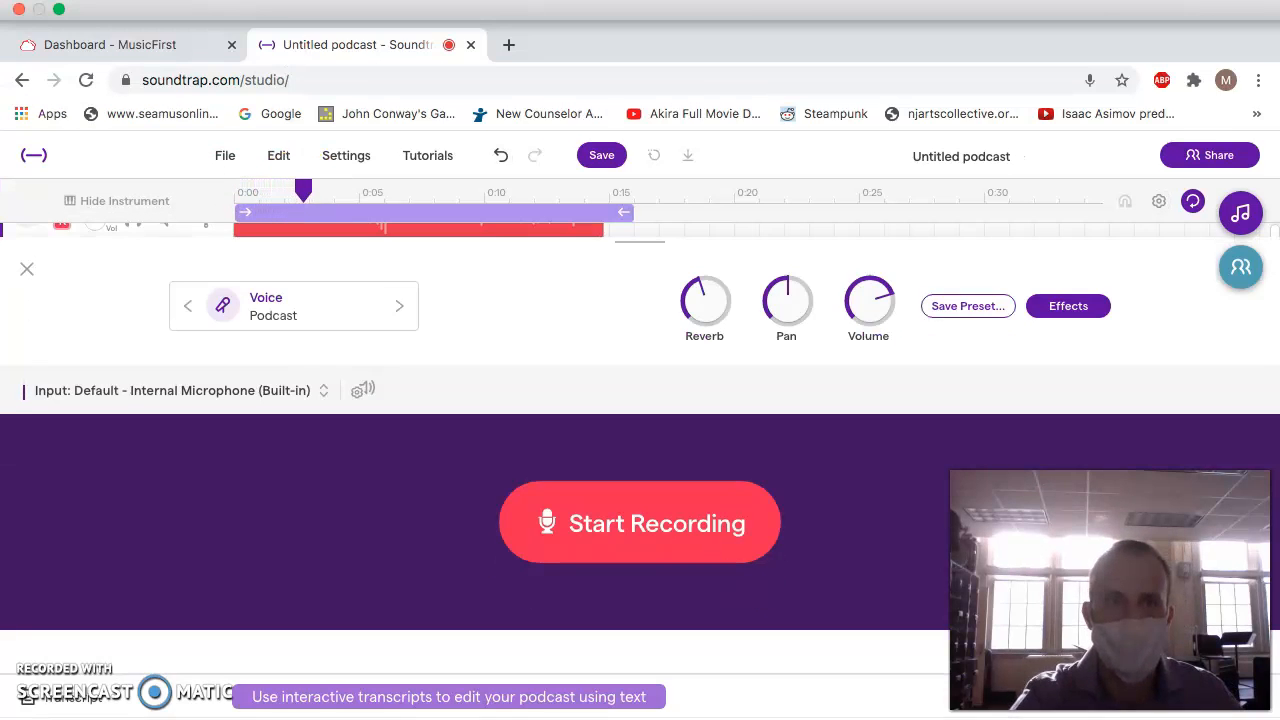
pyautogui.click(64, 16)
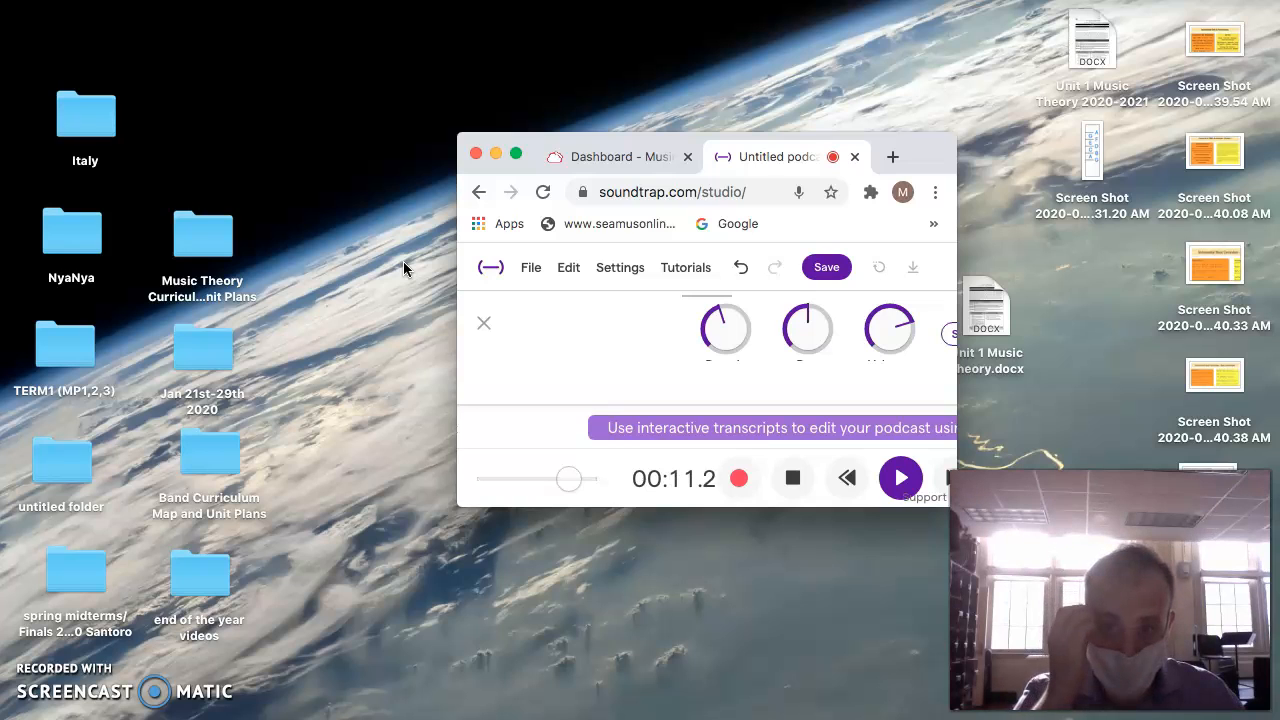
pyautogui.click(794, 482)
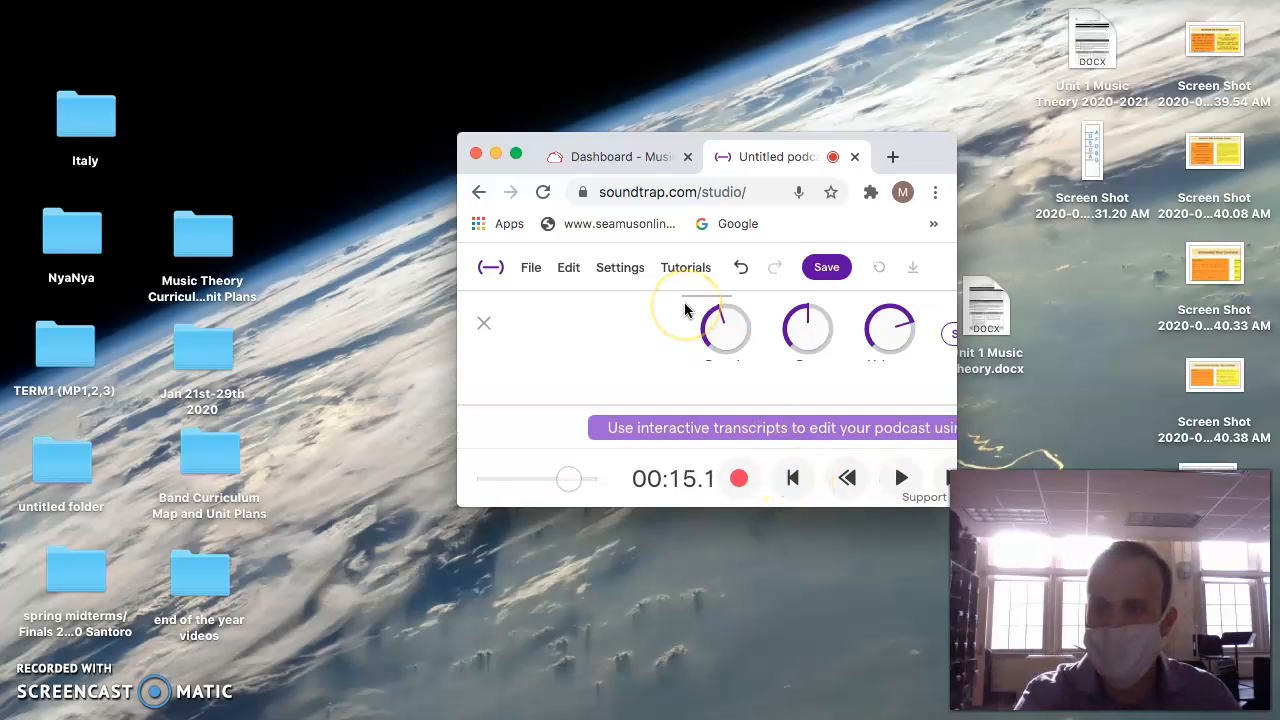
pyautogui.click(516, 153)
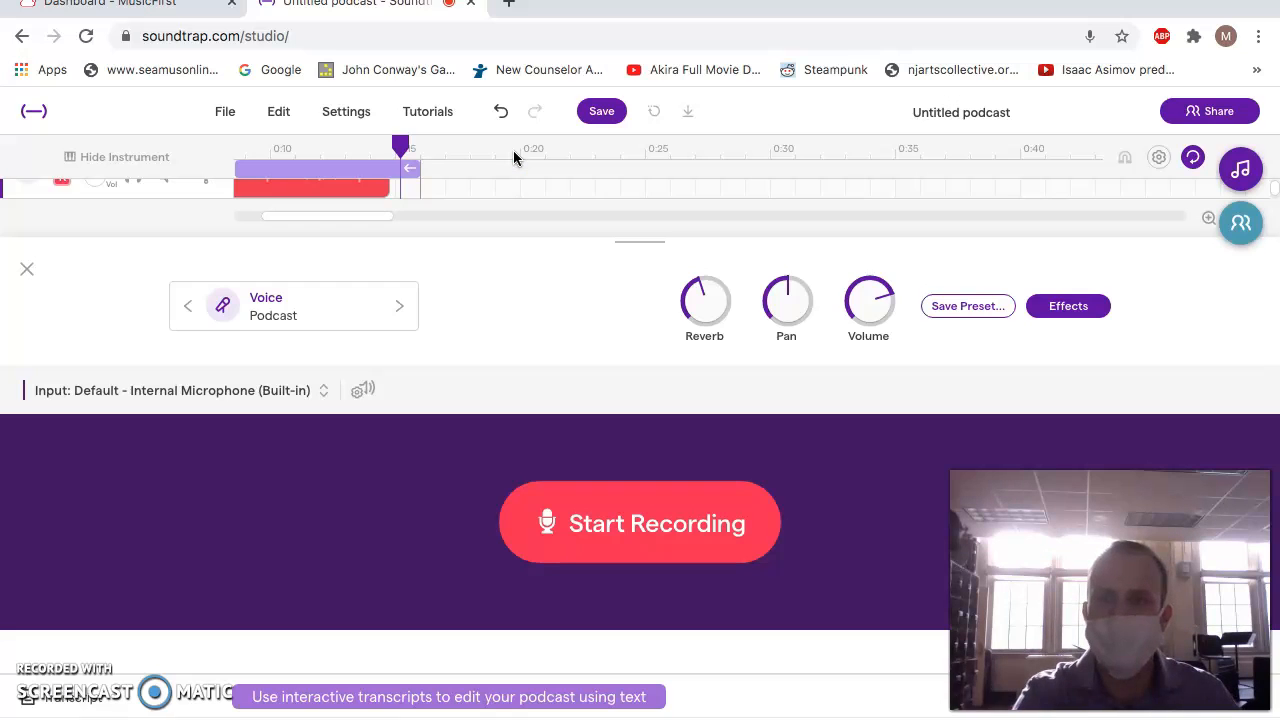
# Rename the untitled podcast with krustykrabtheme followed by the author's surname and the date 9/25.
pyautogui.click(948, 112)
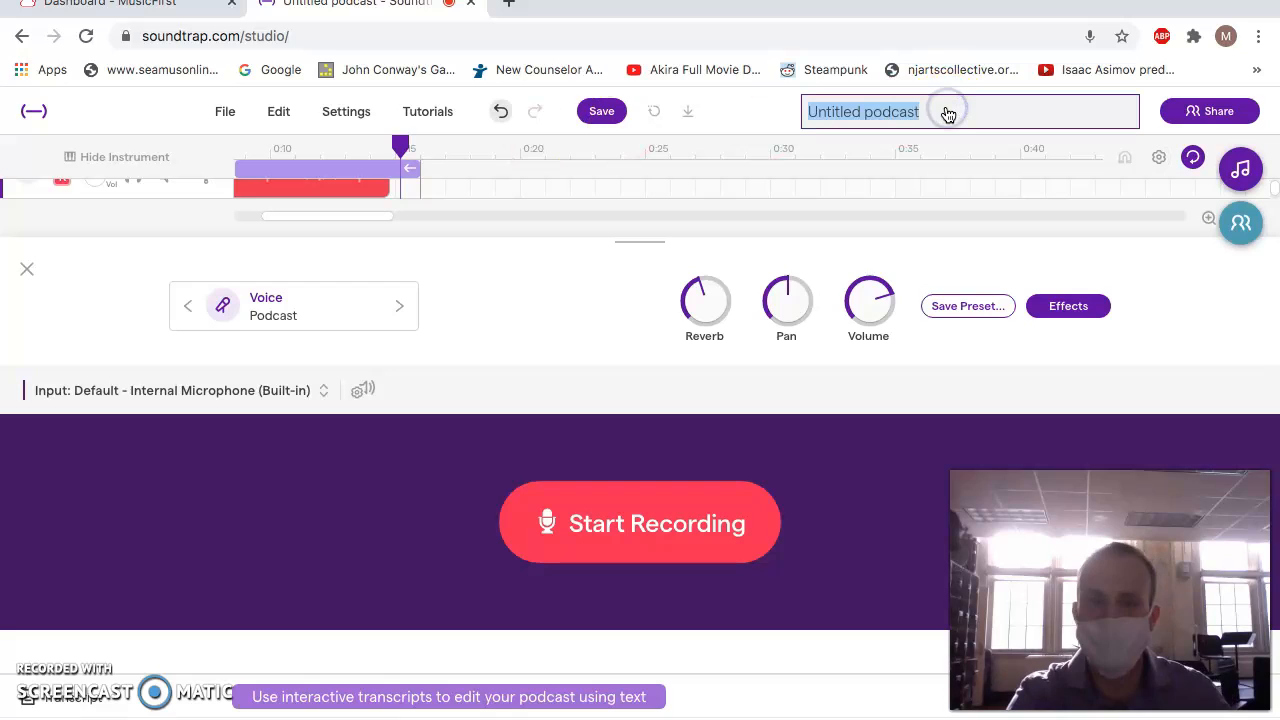
pyautogui.write('krustykrabtheme')
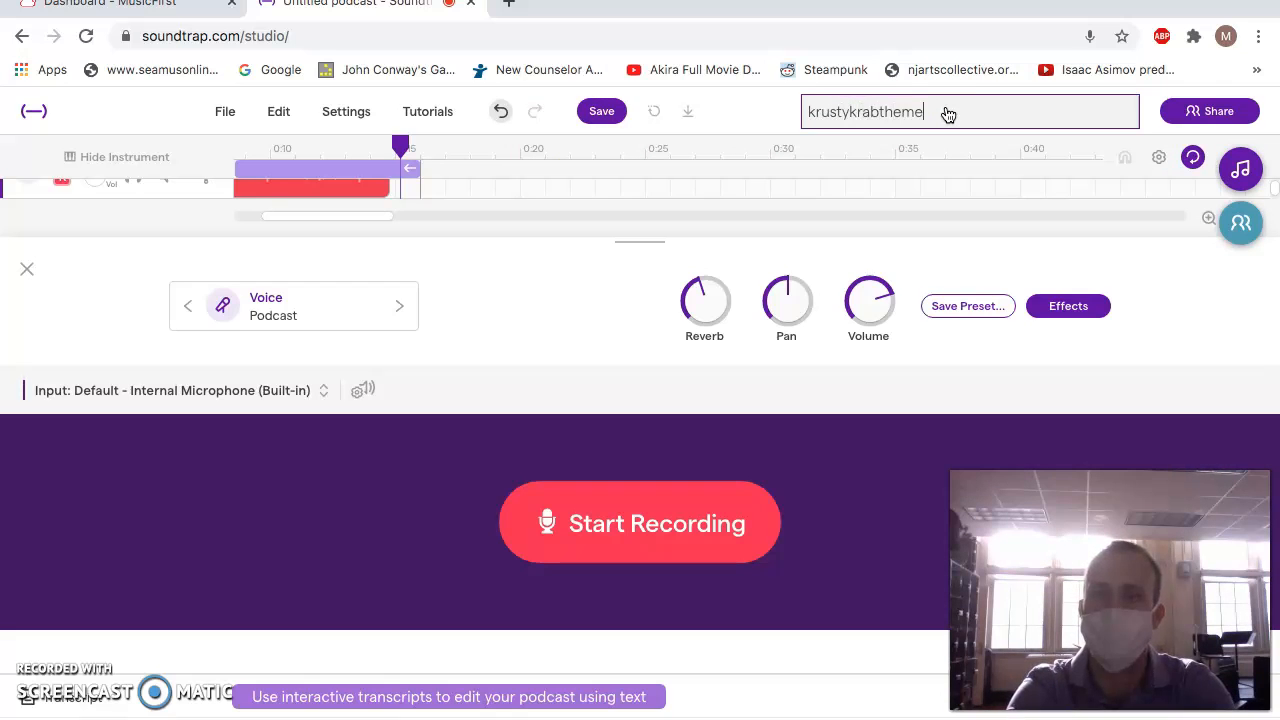
pyautogui.click(959, 103)
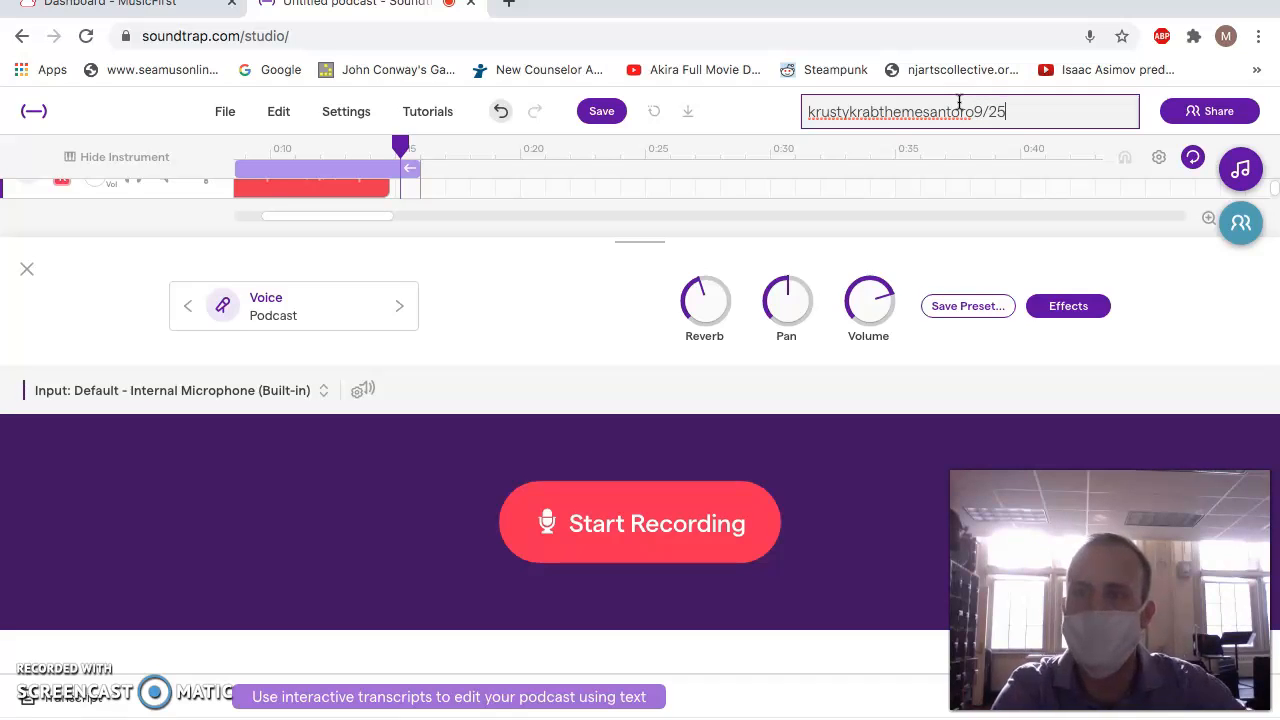
# Share the podcast project, try to invite a collaborator by entering their e-mail address, and close the invitation dialog.
pyautogui.click(1196, 117)
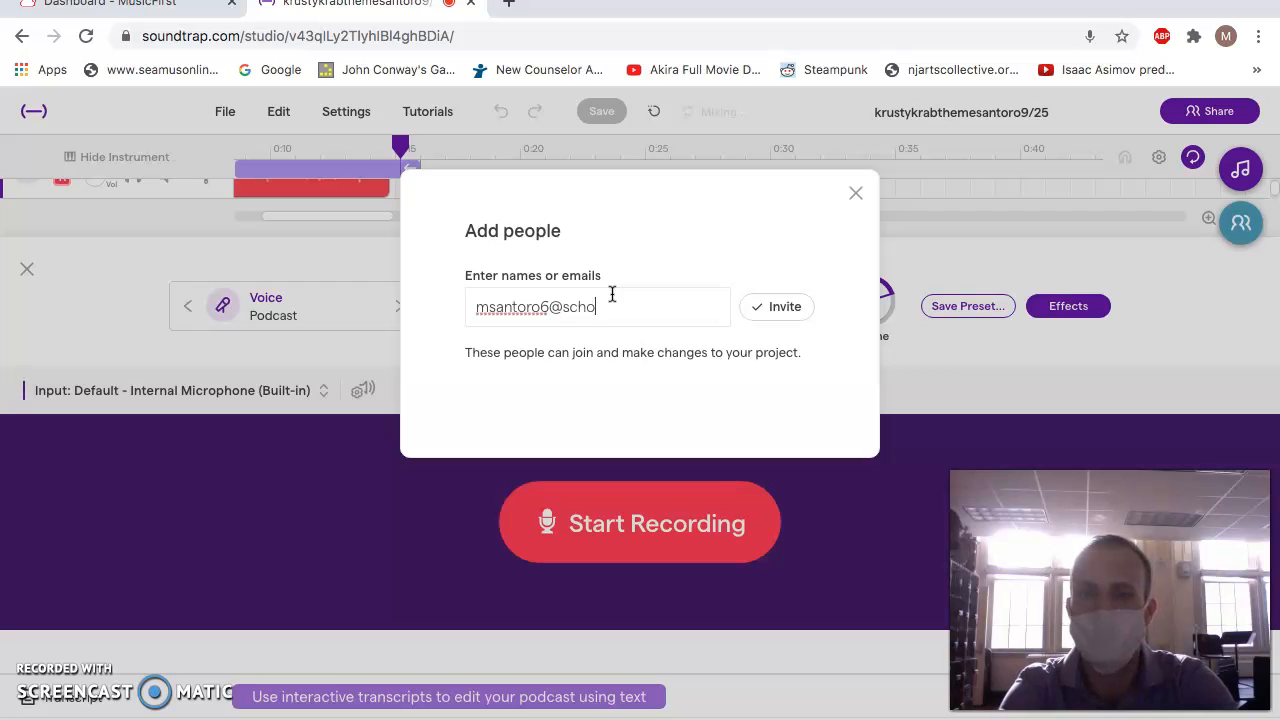
pyautogui.write('ov')
pyautogui.press('Return')
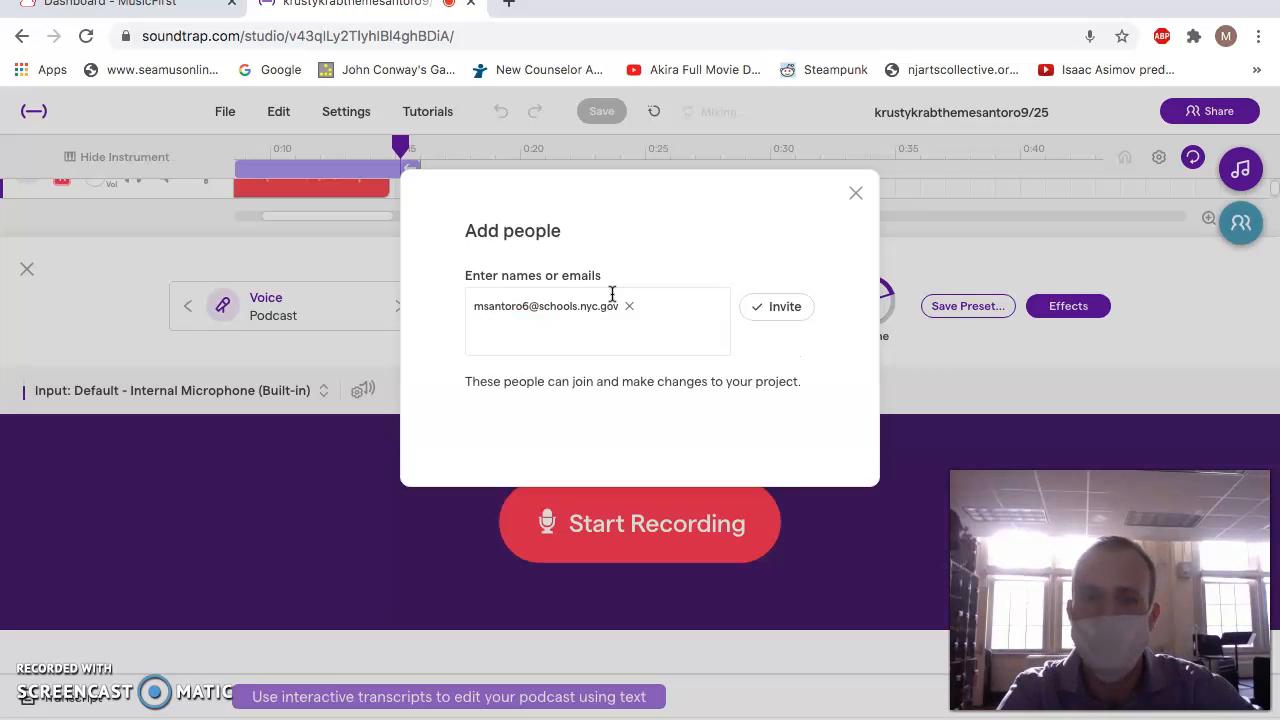
pyautogui.click(776, 314)
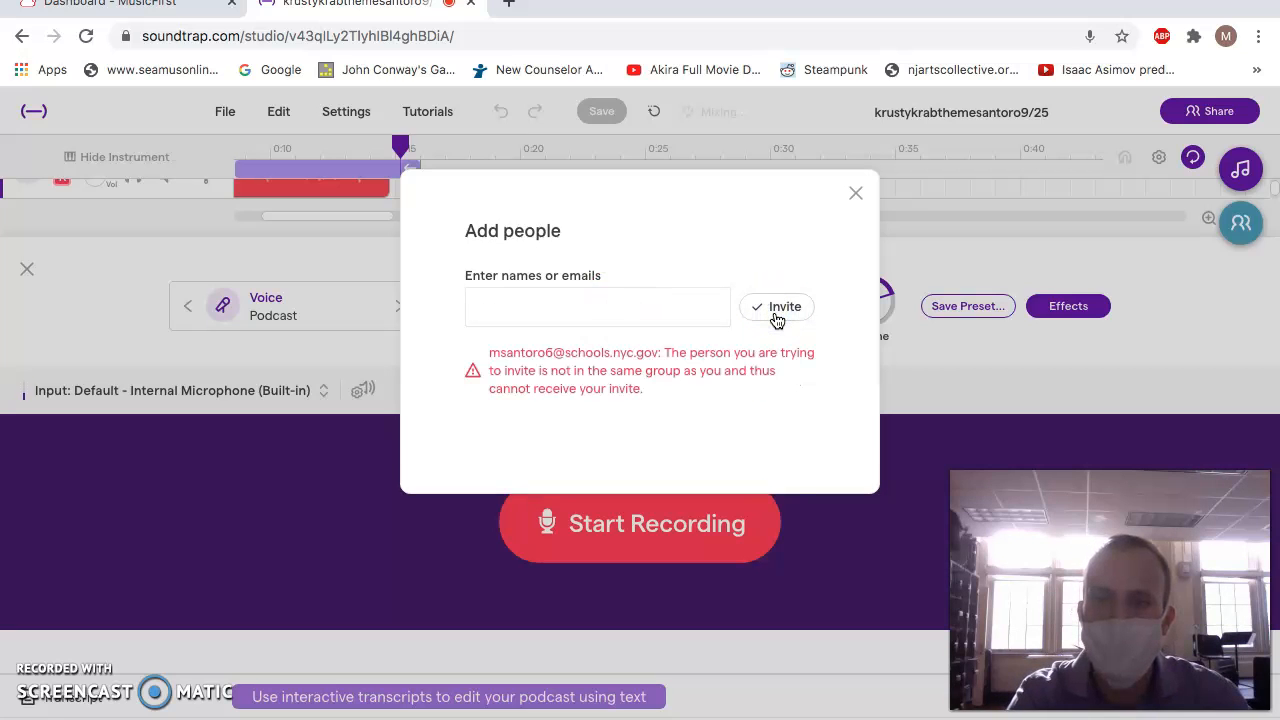
pyautogui.click(854, 192)
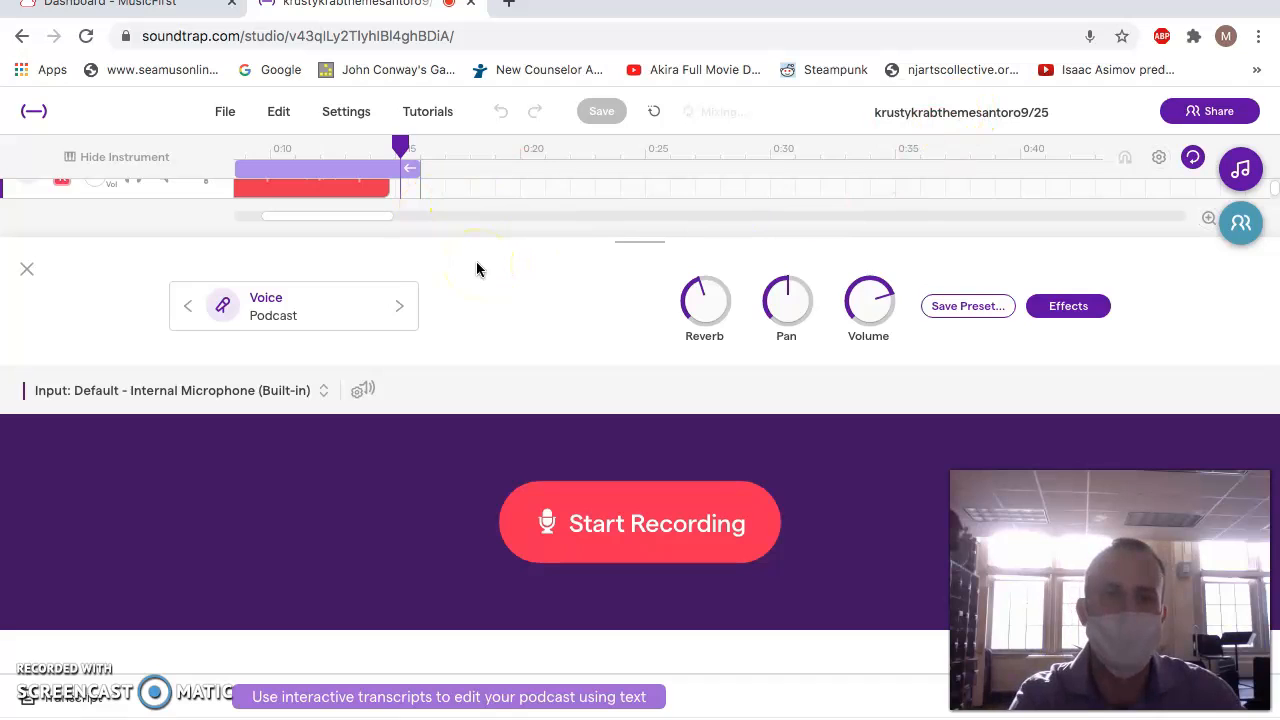
# Try to export the podcast project to an mp3 file and dismiss the notice.
pyautogui.click(240, 120)
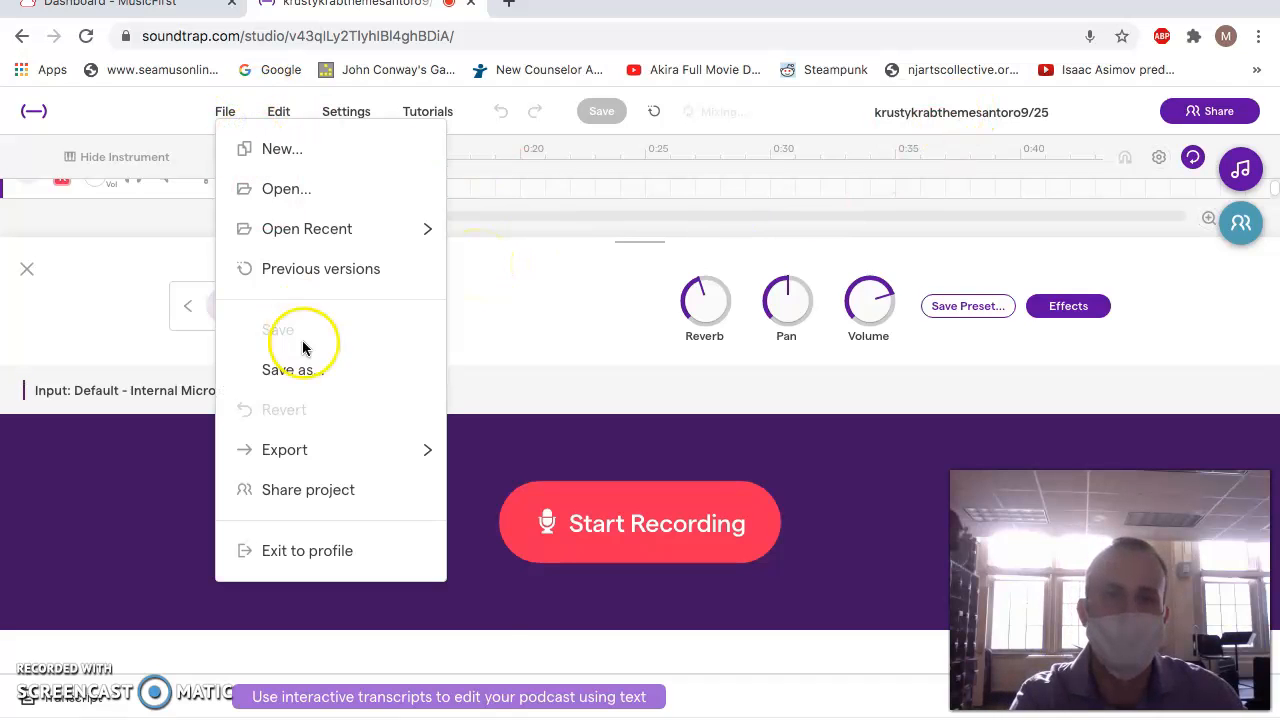
pyautogui.click(306, 450)
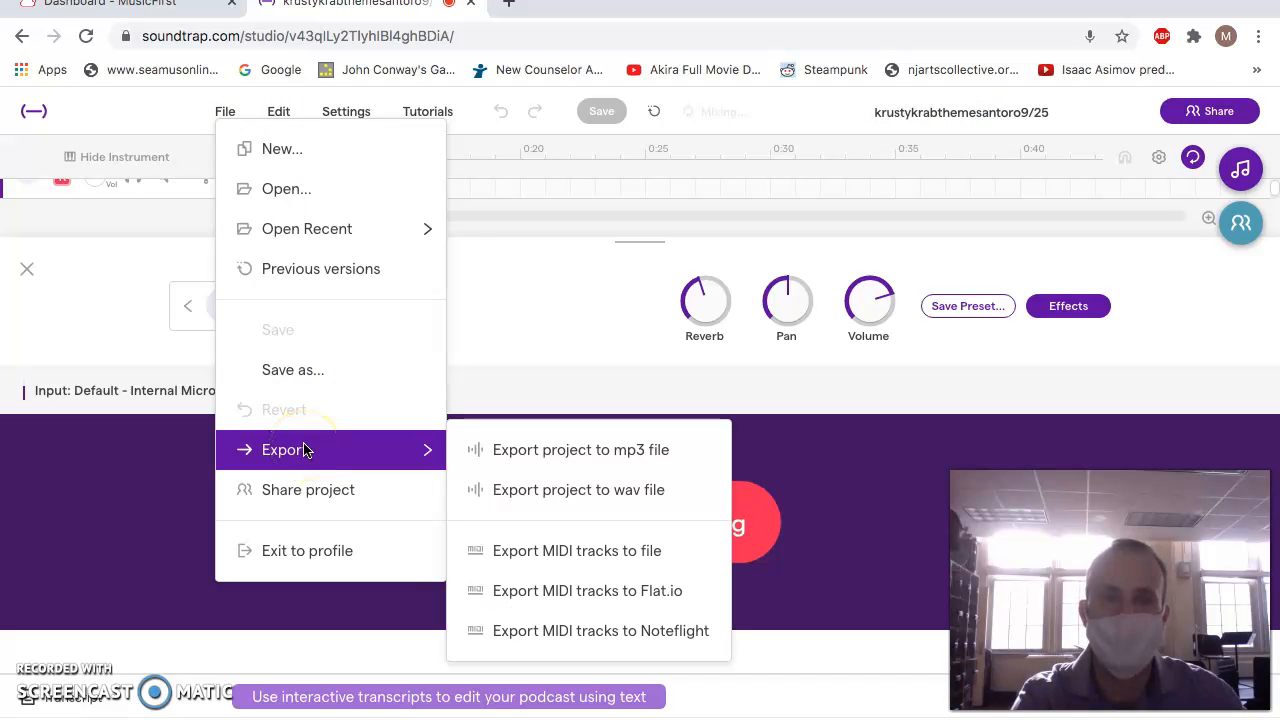
pyautogui.click(530, 461)
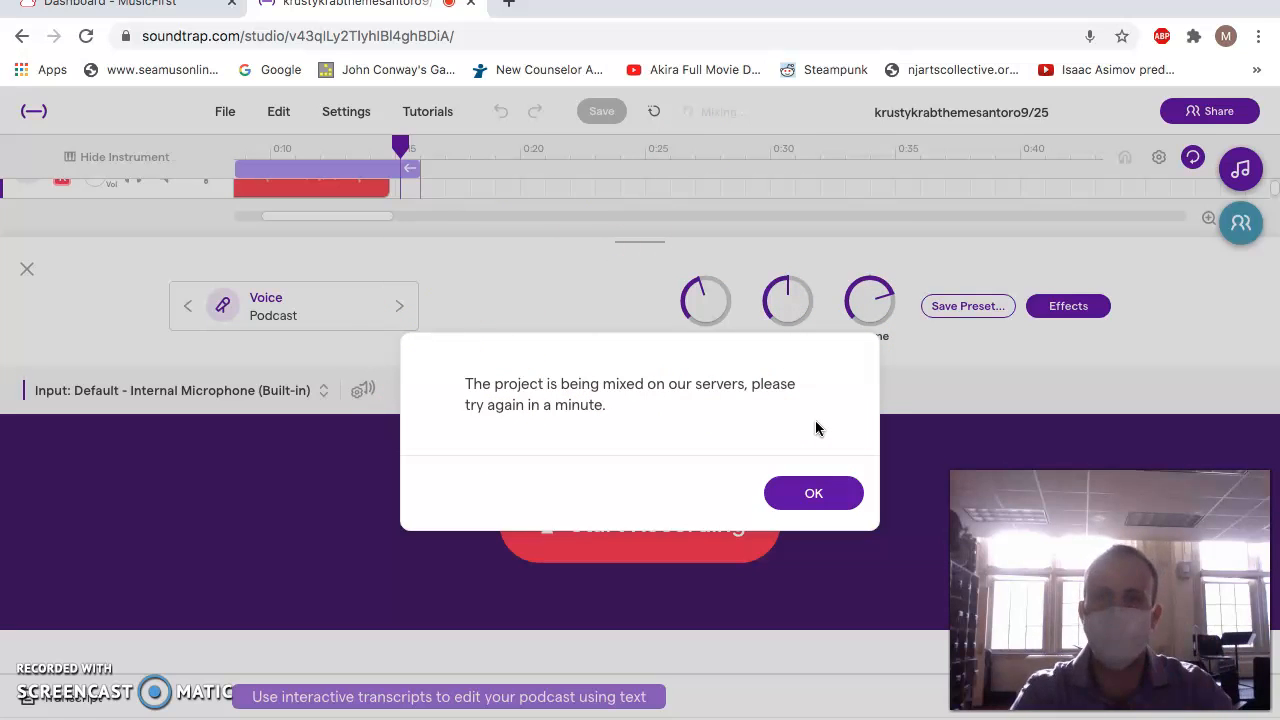
pyautogui.click(811, 493)
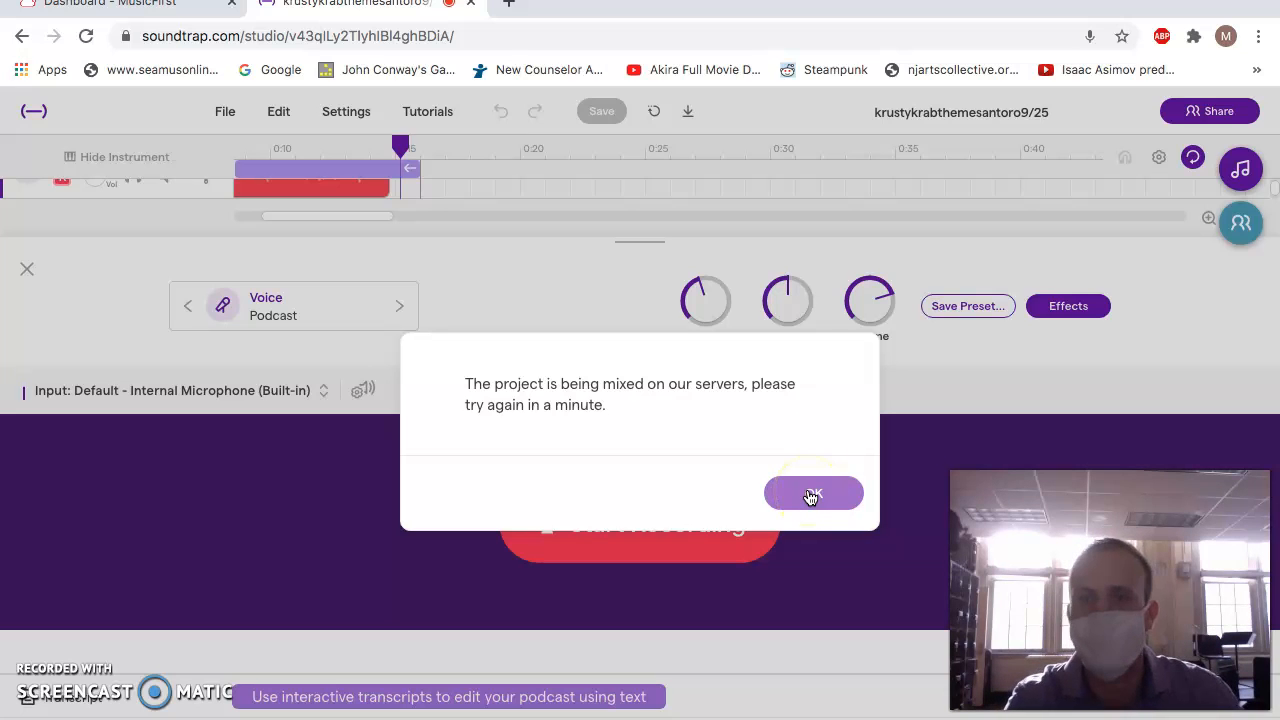
pyautogui.click(811, 494)
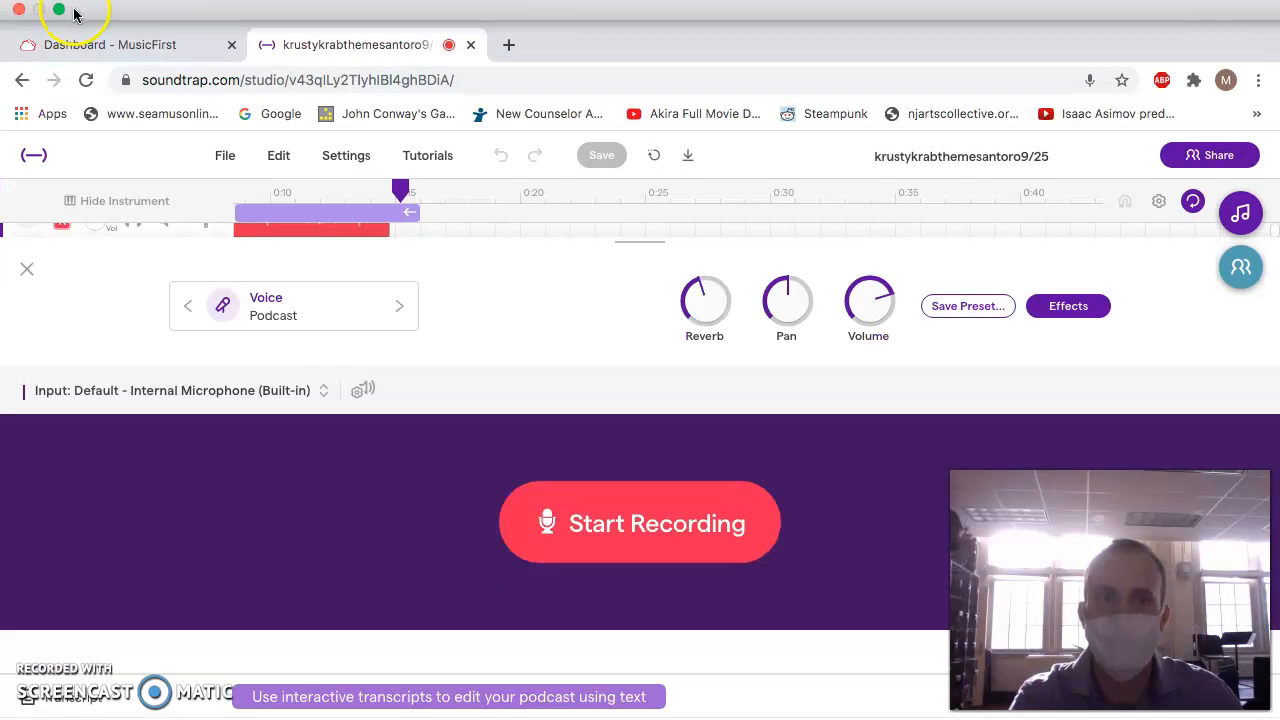
# Return the browser window to its smaller size.
pyautogui.click(60, 10)
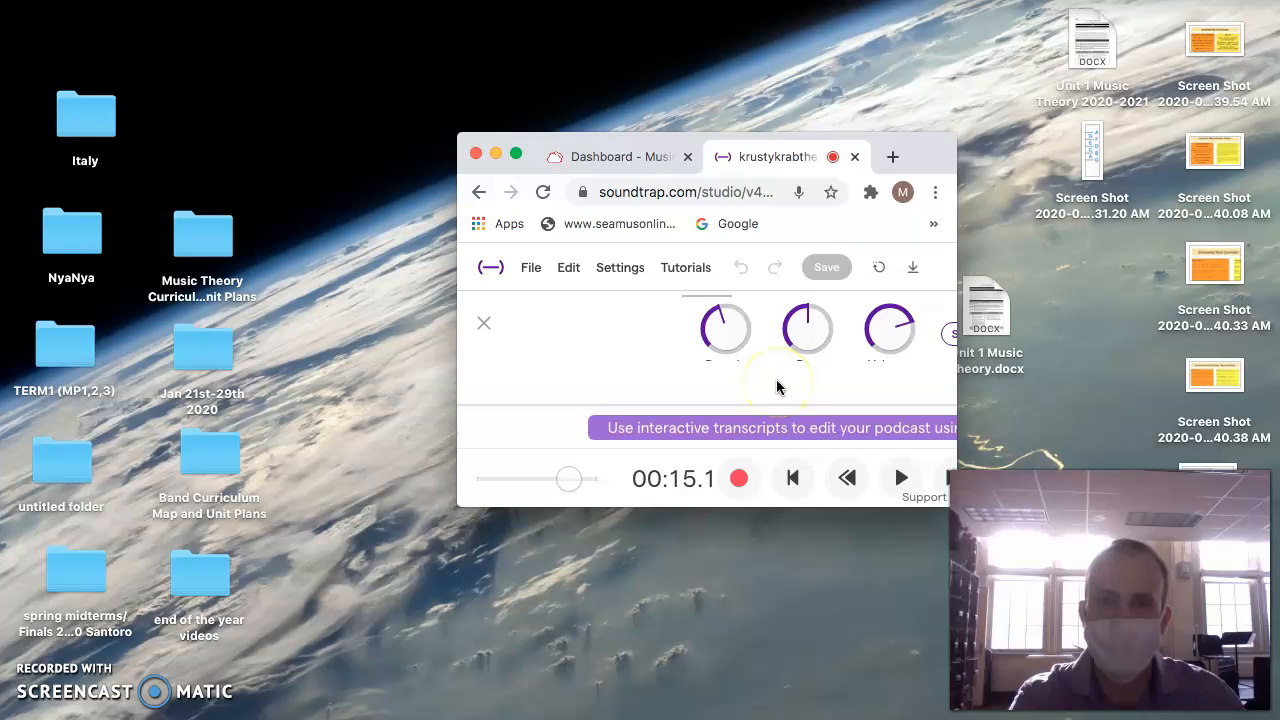
# Return to the MusicFirst dashboard and launch Soundtrap from its software list.
pyautogui.click(891, 155)
pyautogui.click(588, 157)
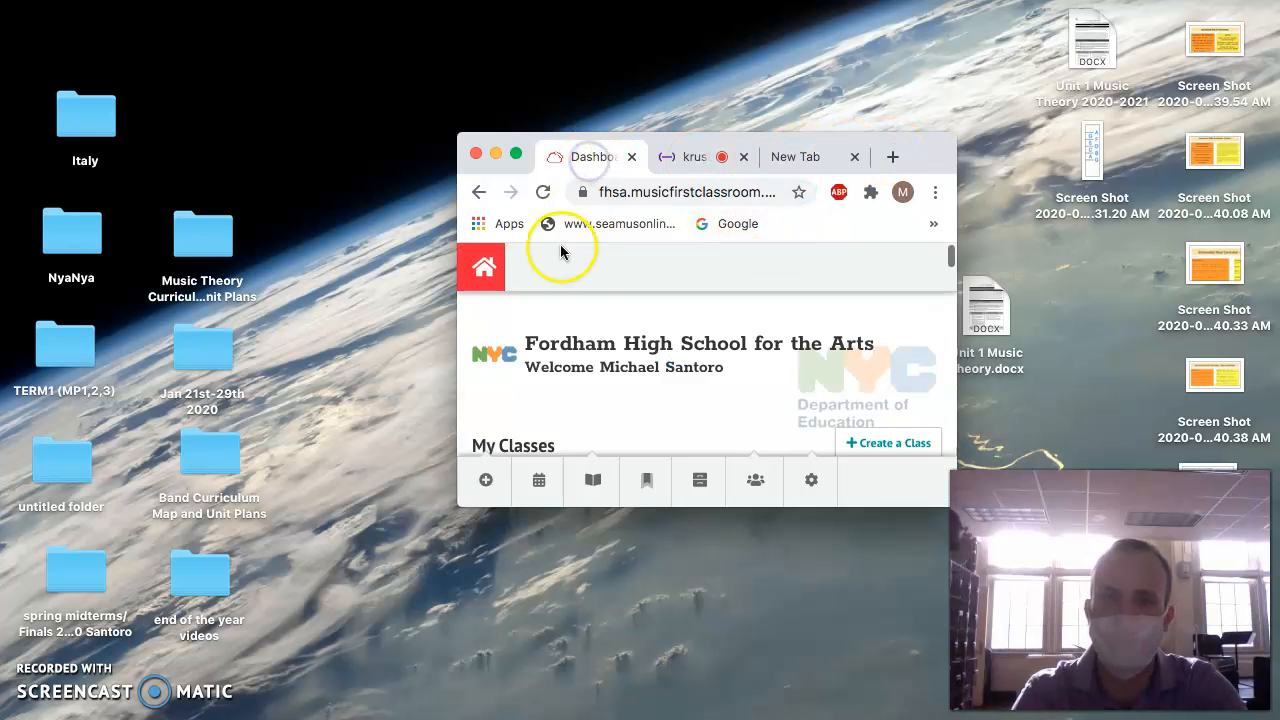
pyautogui.click(491, 270)
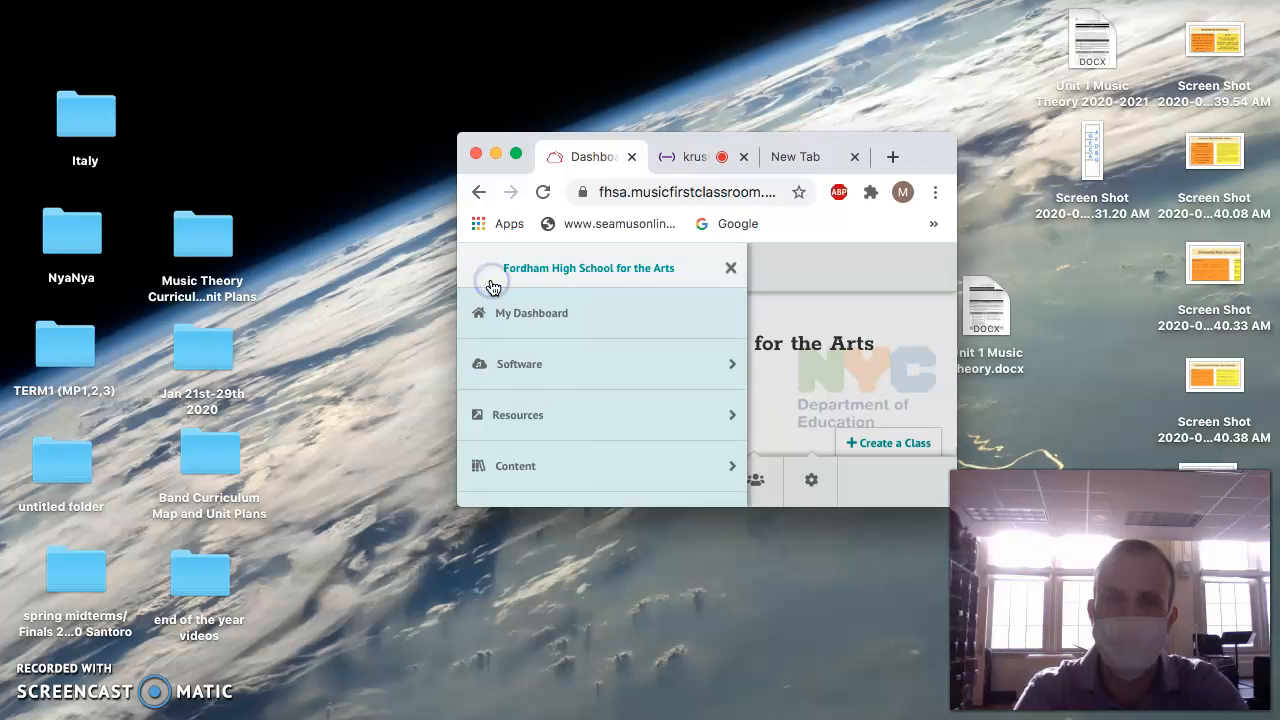
pyautogui.click(501, 368)
pyautogui.click(680, 385)
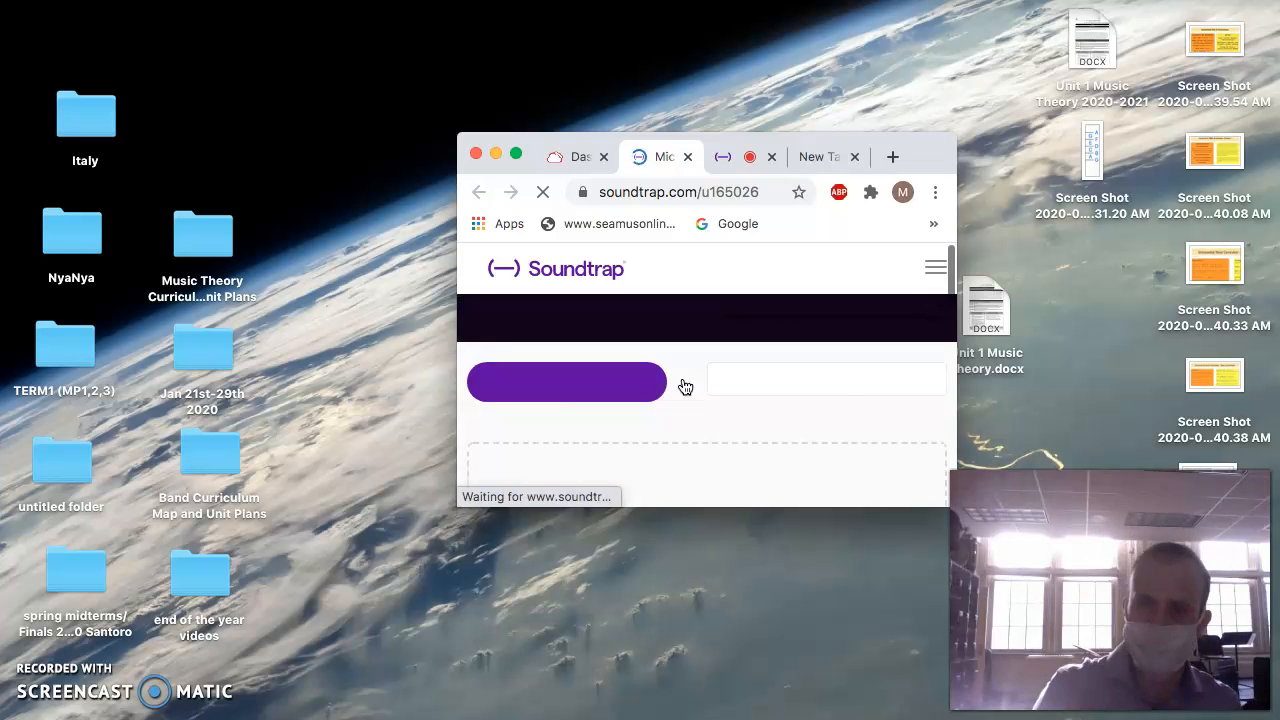
# Expand the My Projects folder on the Soundtrap profile page and check the saved projects listed in it.
pyautogui.scroll(-10, 685, 387)
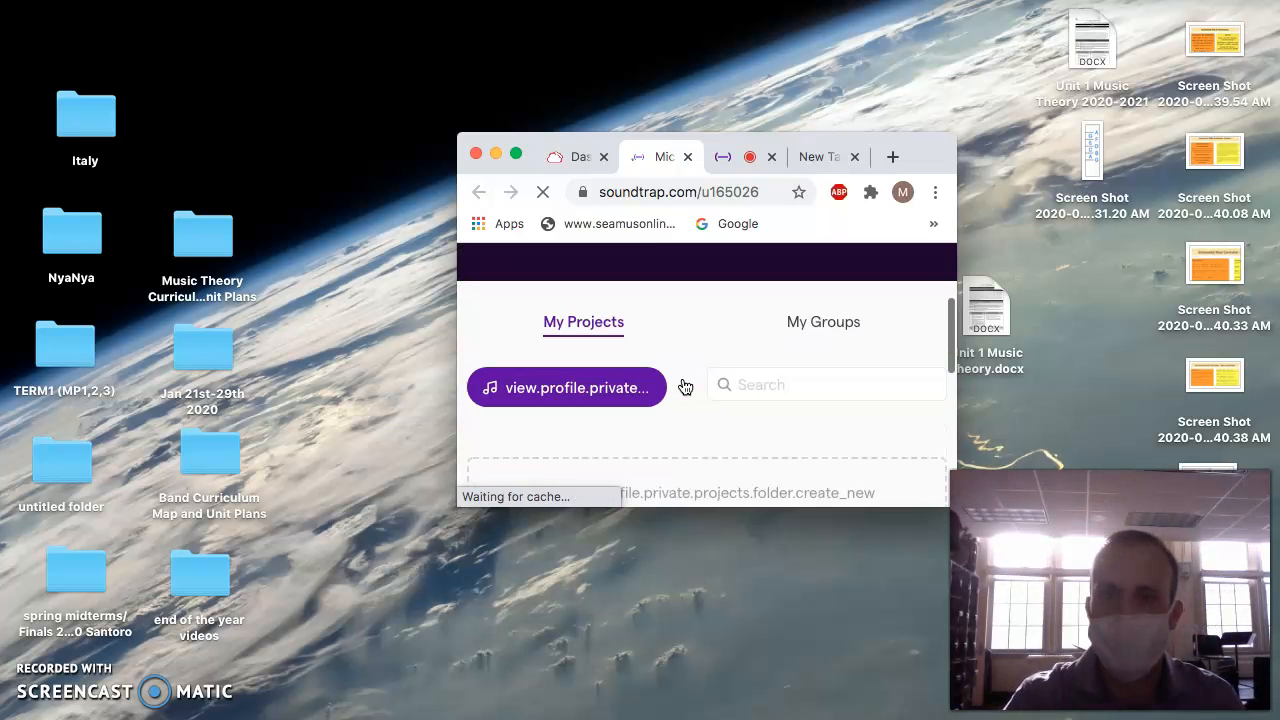
pyautogui.scroll(-1, 685, 387)
pyautogui.scroll(6, 685, 387)
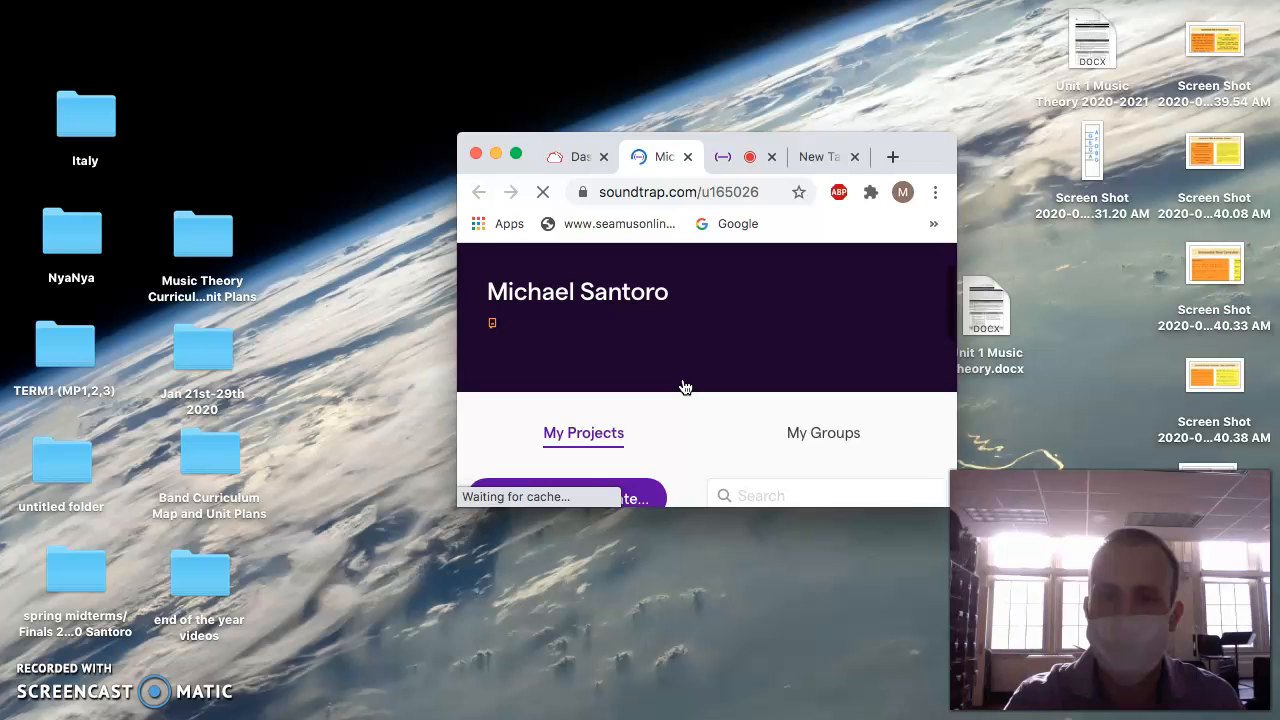
pyautogui.scroll(-1, 685, 387)
pyautogui.scroll(-1, 685, 387)
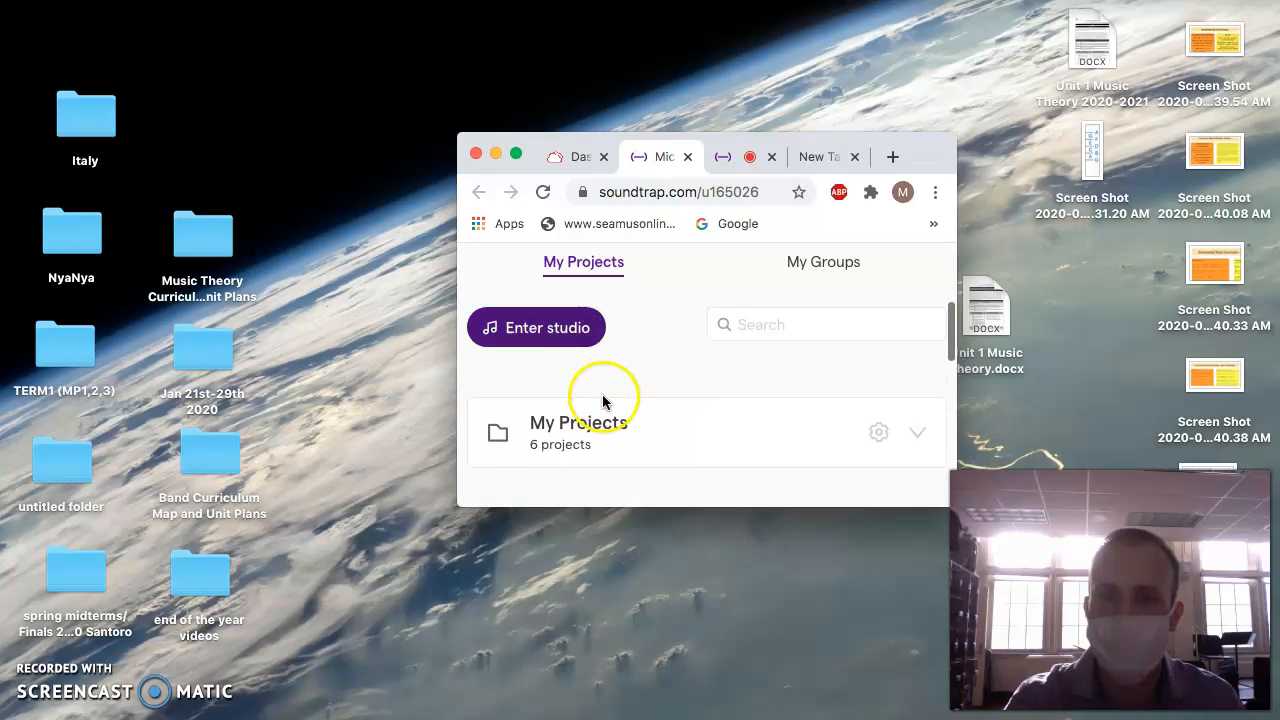
pyautogui.click(916, 440)
pyautogui.scroll(-2, 766, 403)
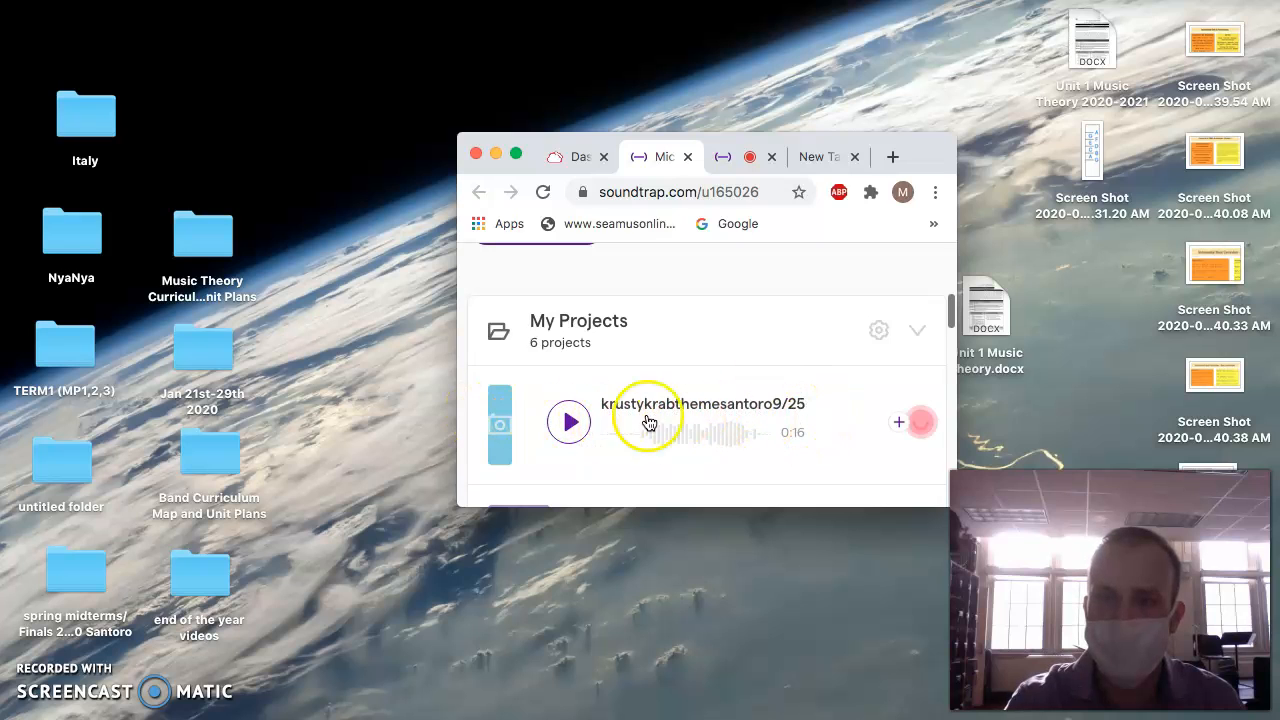
pyautogui.scroll(-2, 723, 437)
pyautogui.scroll(3, 725, 437)
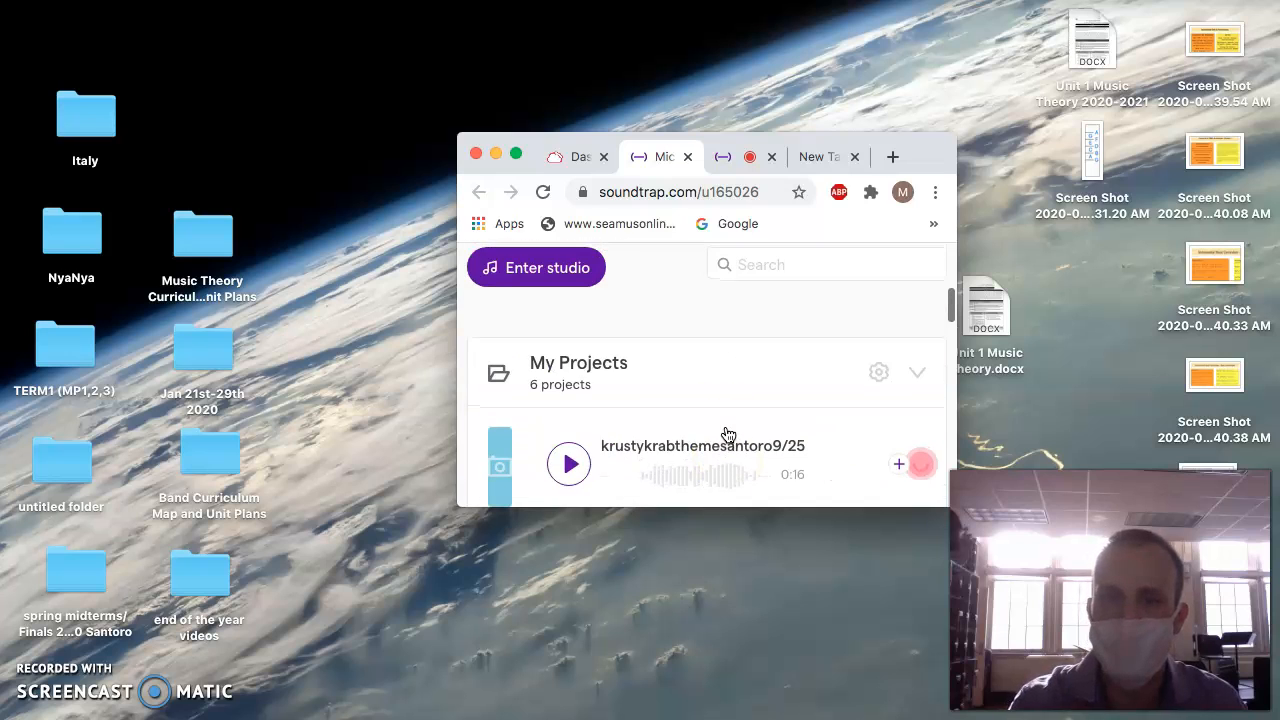
# Start a new music project in the studio, enlarge the browser window and add a Patterns Beatmaker track.
pyautogui.click(541, 268)
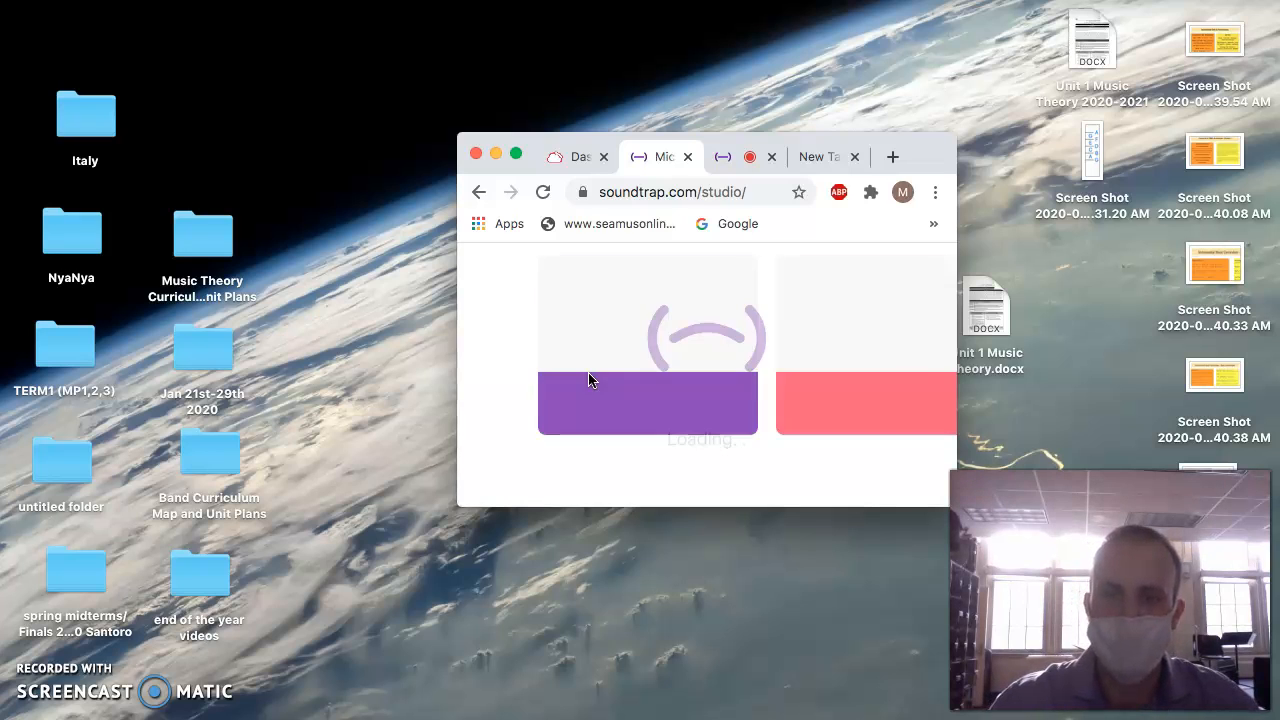
pyautogui.click(590, 380)
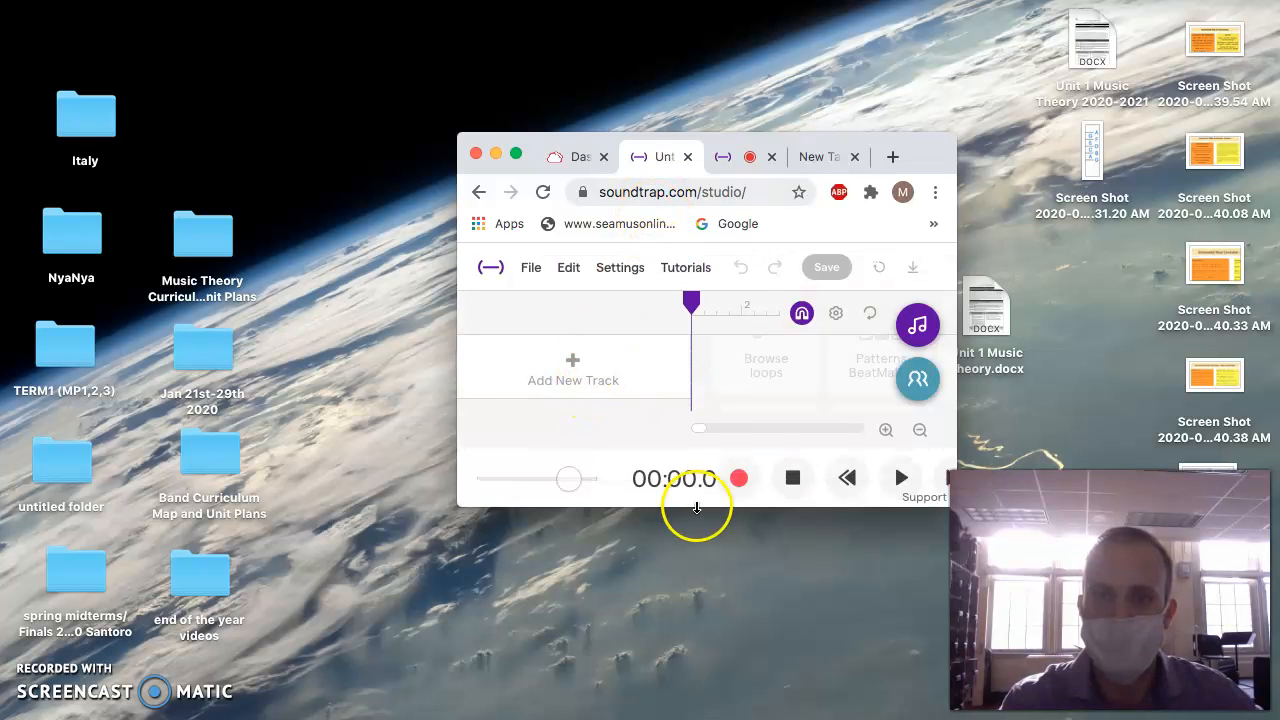
pyautogui.click(516, 160)
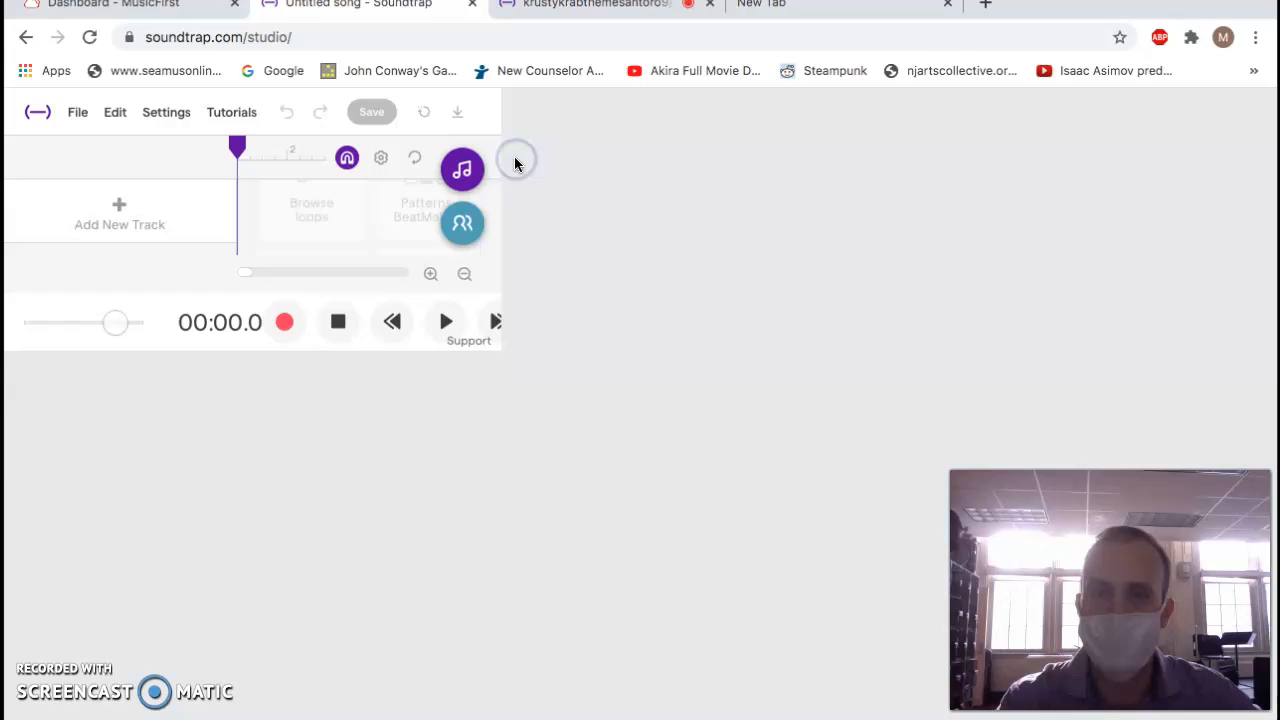
pyautogui.click(781, 393)
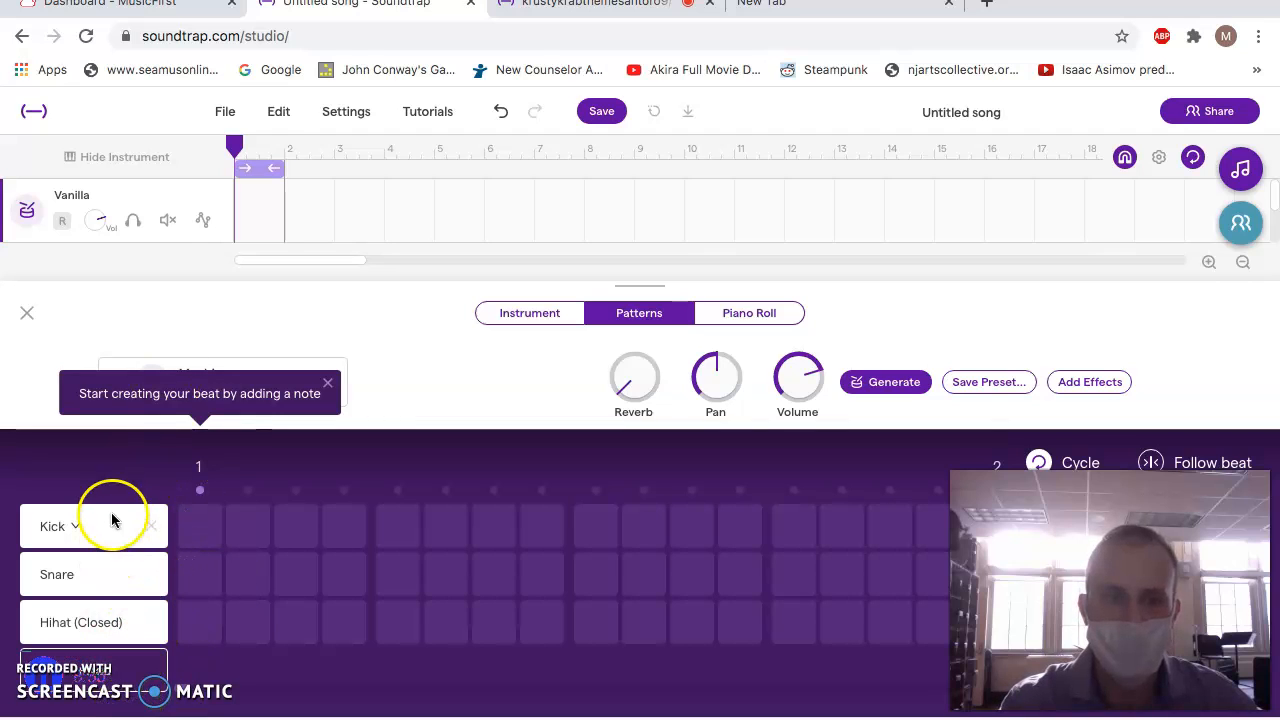
# Fill all sixteen Hihat (Closed) steps of the Vanilla drum pattern and play it back.
pyautogui.scroll(-1, 134, 672)
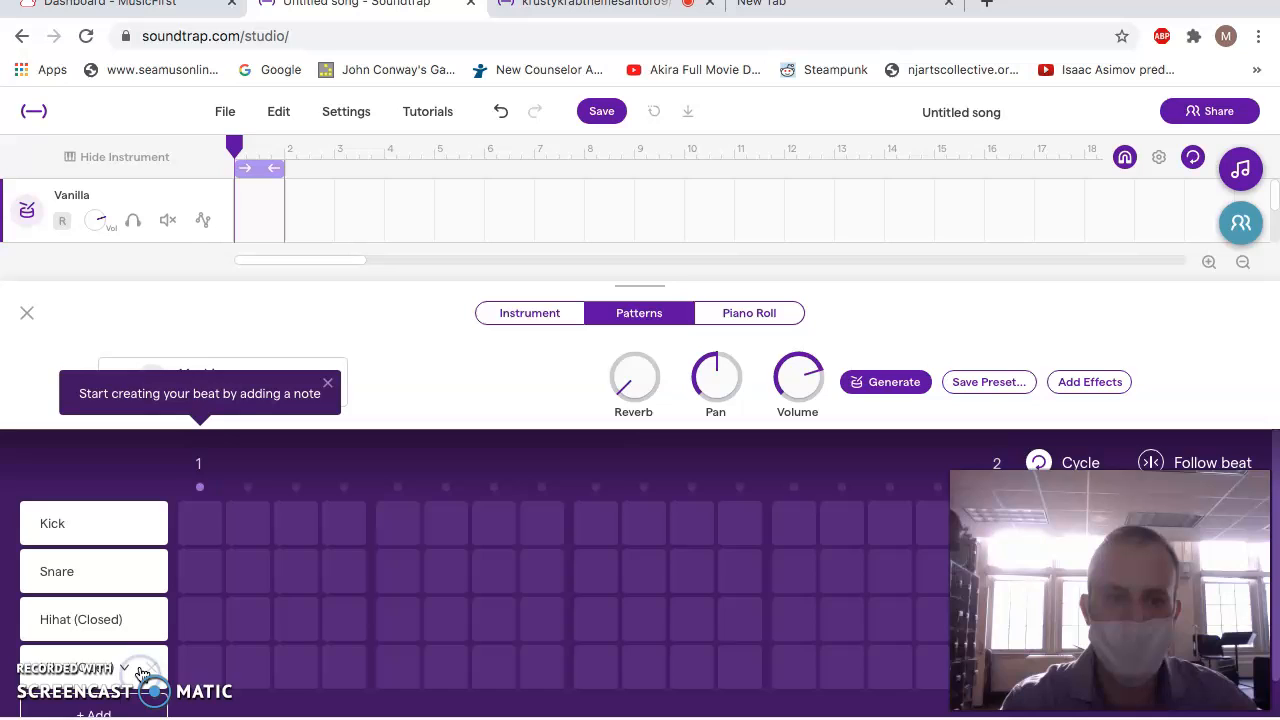
pyautogui.scroll(-1, 142, 672)
pyautogui.scroll(-1, 144, 640)
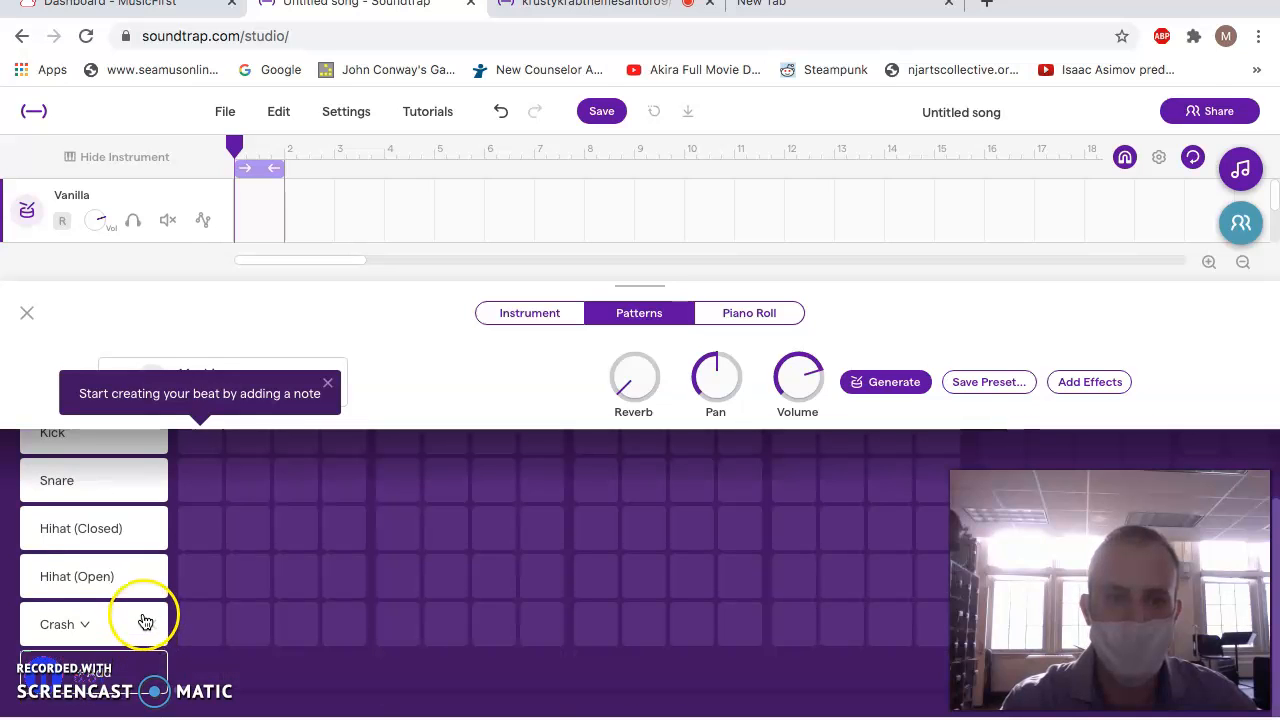
pyautogui.scroll(2, 266, 612)
pyautogui.scroll(-1, 266, 614)
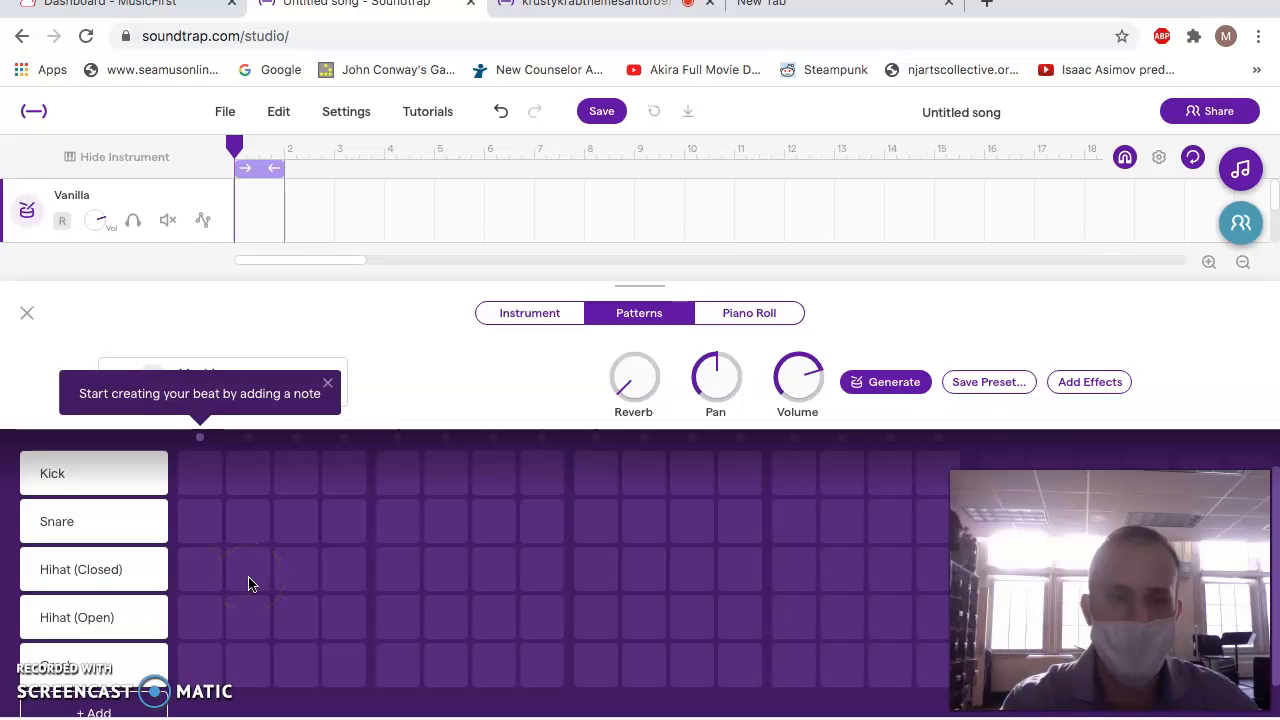
pyautogui.click(200, 569)
pyautogui.click(249, 569)
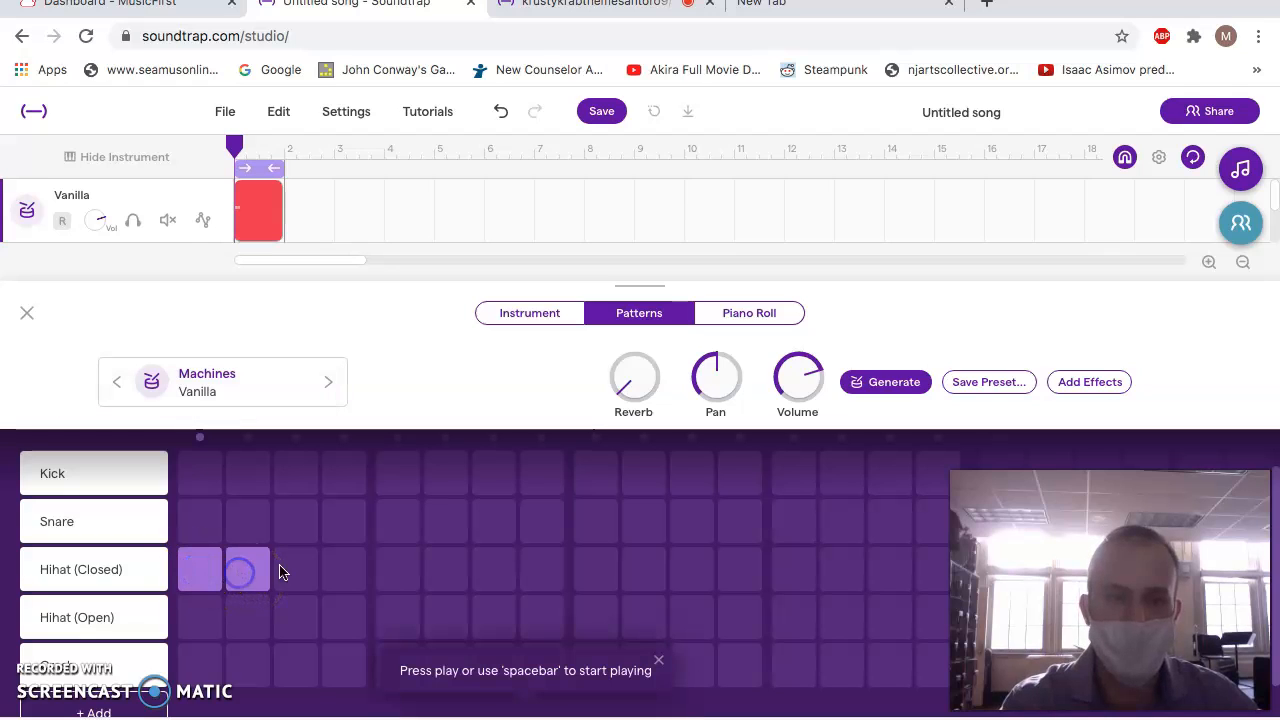
pyautogui.click(297, 569)
pyautogui.click(353, 569)
pyautogui.click(412, 577)
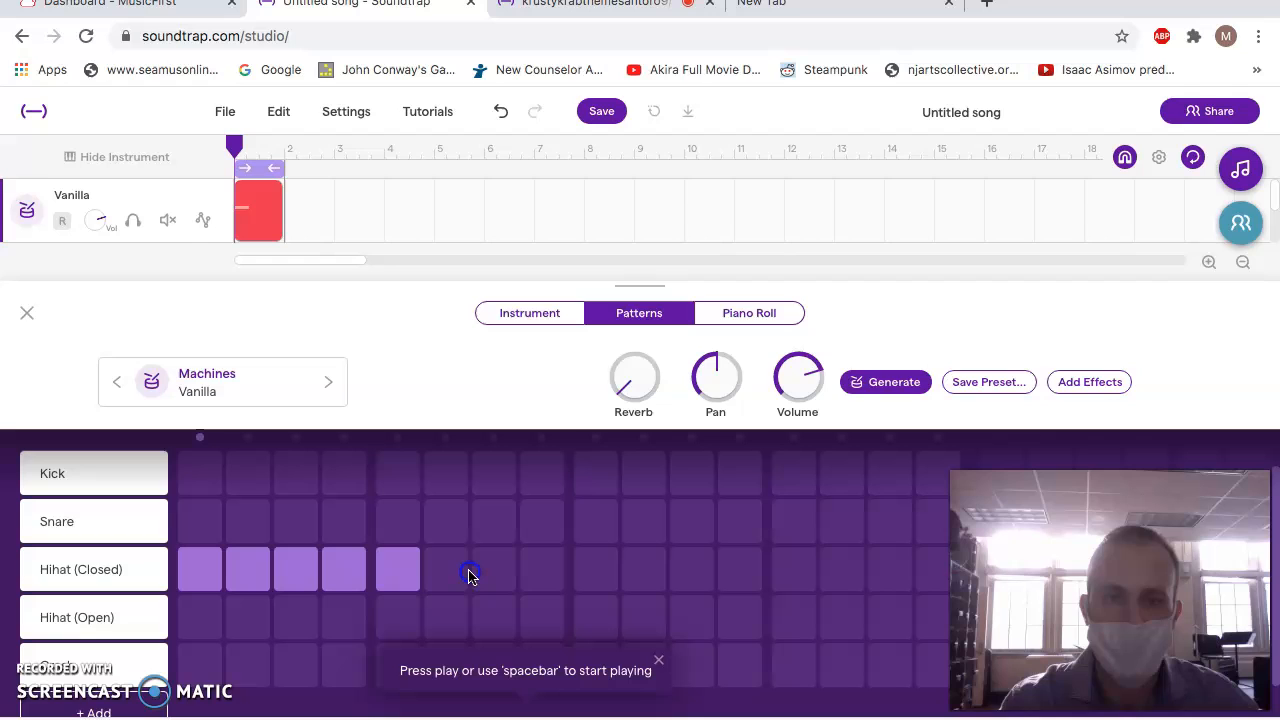
pyautogui.click(440, 576)
pyautogui.click(505, 601)
pyautogui.click(494, 615)
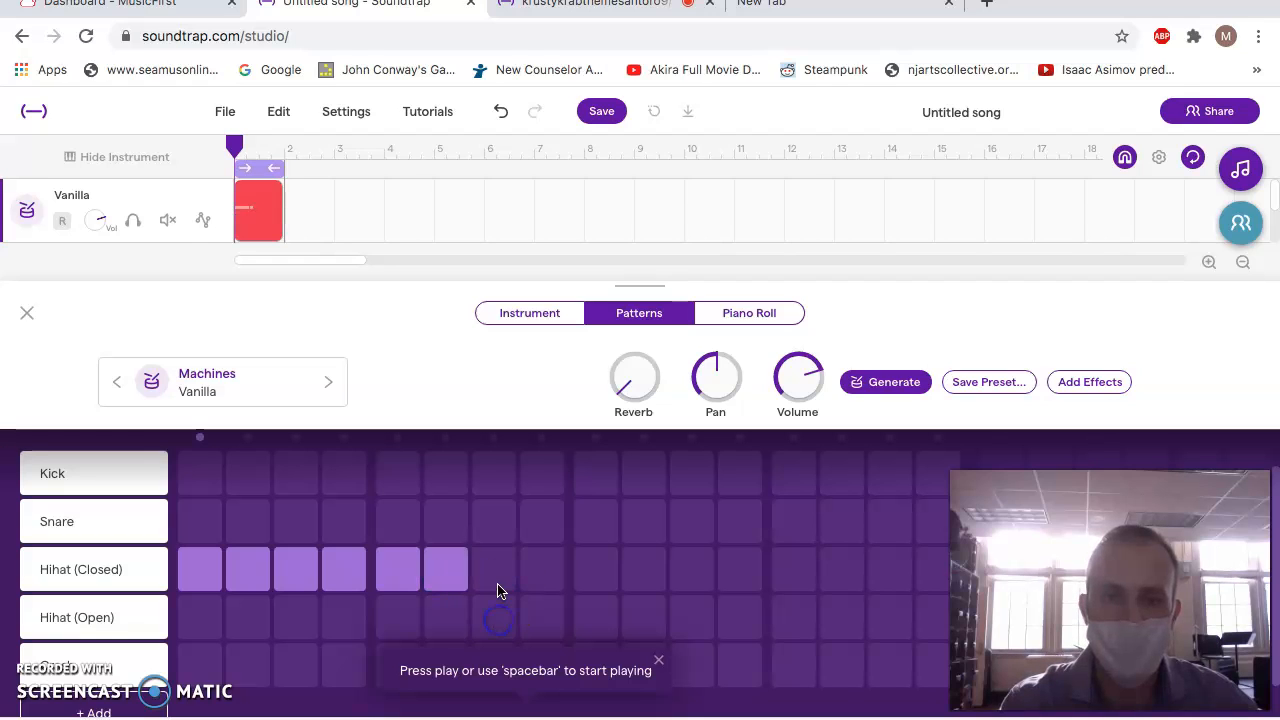
pyautogui.click(494, 569)
pyautogui.click(542, 569)
pyautogui.click(592, 570)
pyautogui.click(644, 570)
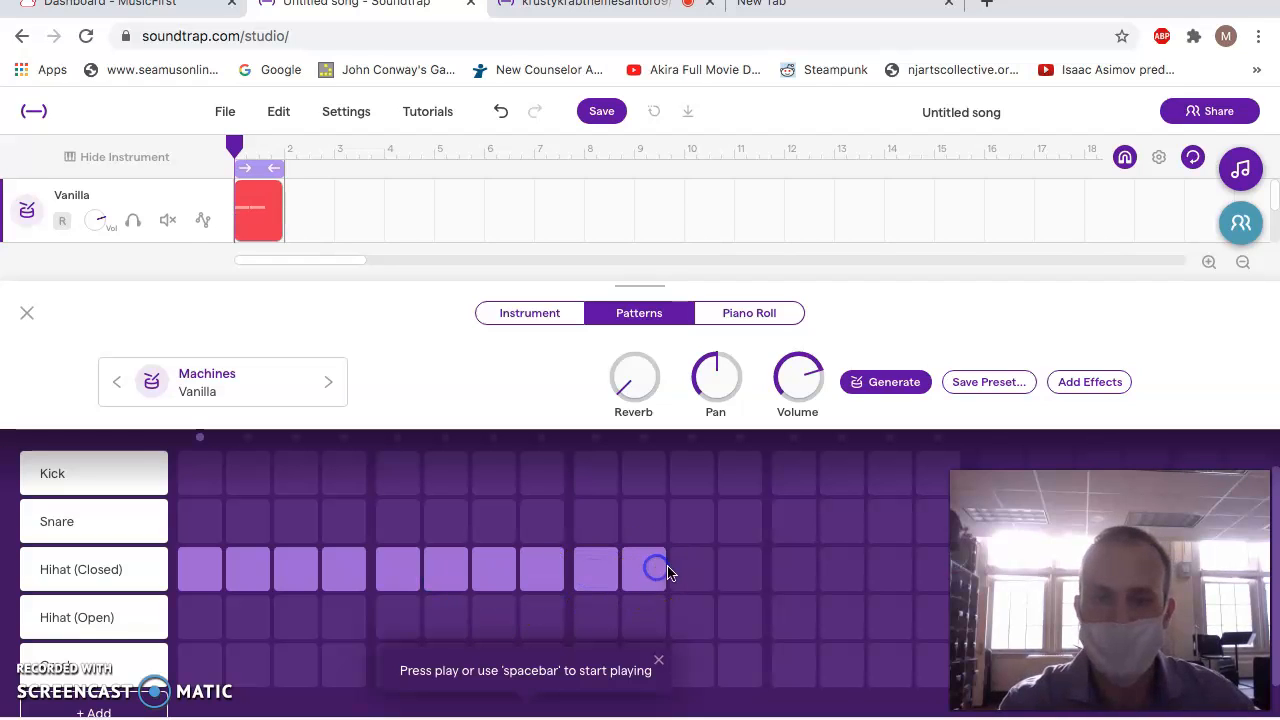
pyautogui.click(692, 570)
pyautogui.click(741, 570)
pyautogui.click(806, 572)
pyautogui.click(845, 572)
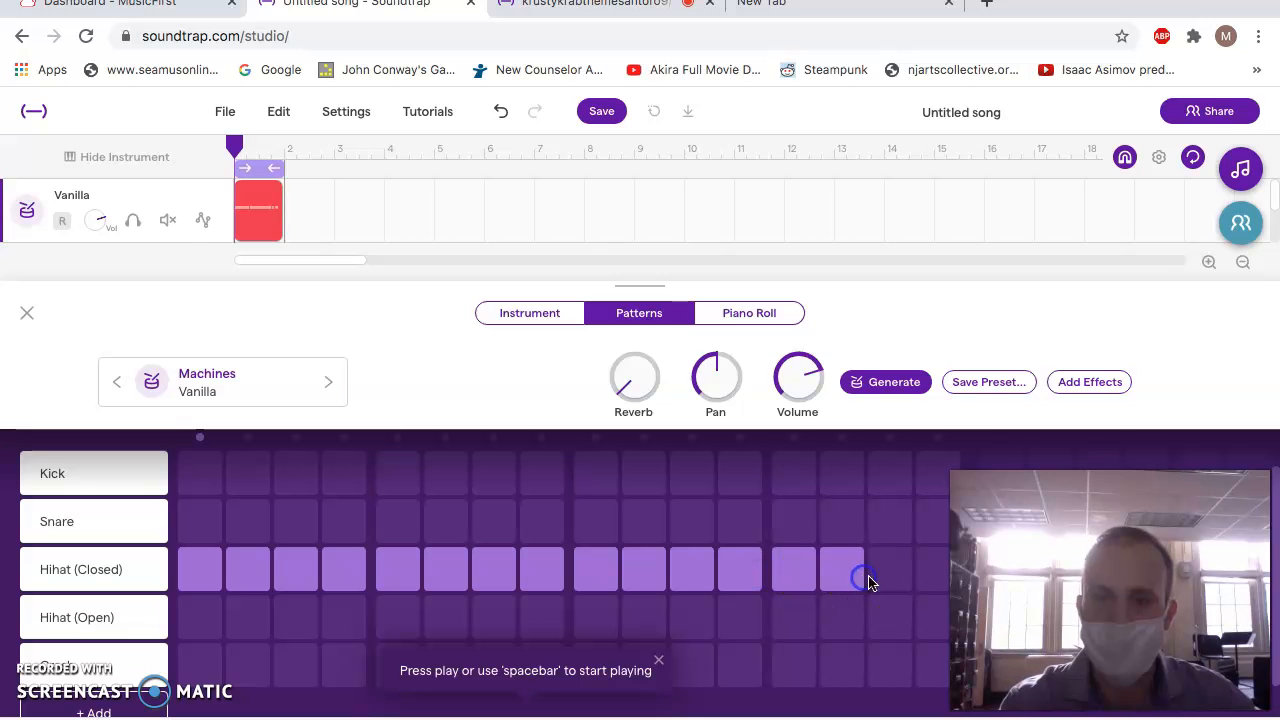
pyautogui.click(893, 572)
pyautogui.click(938, 572)
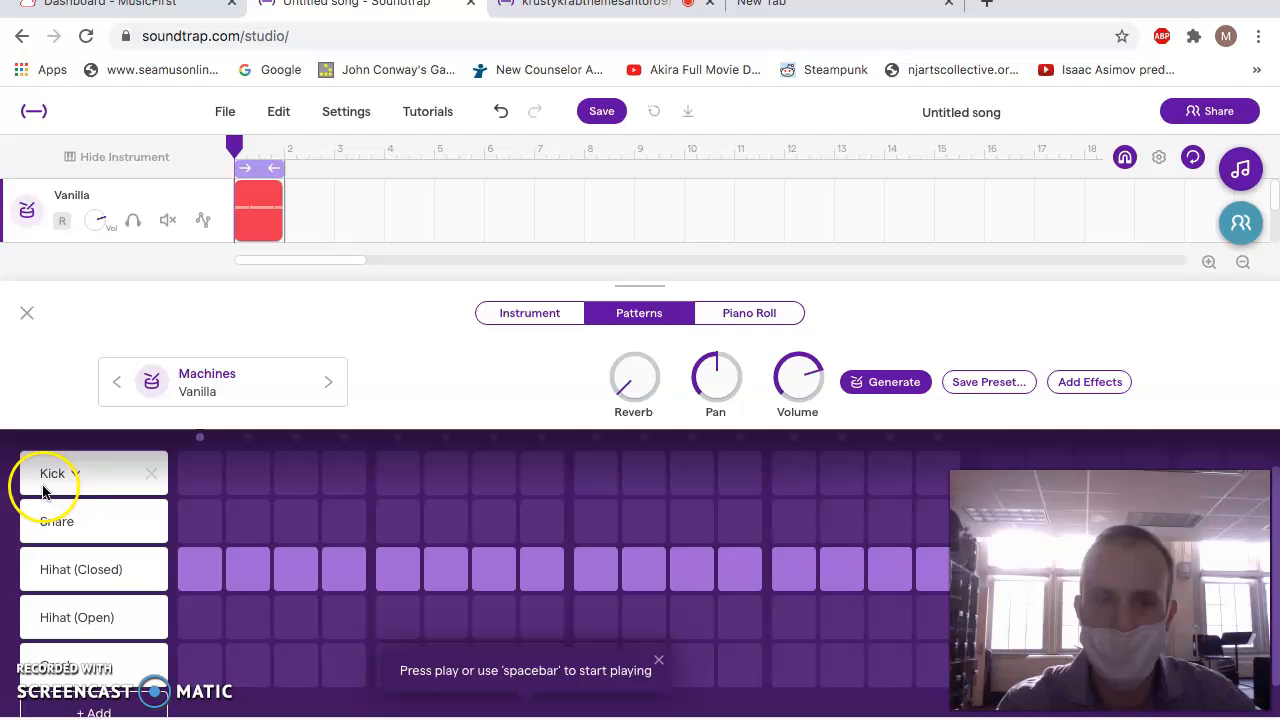
pyautogui.click(360, 580)
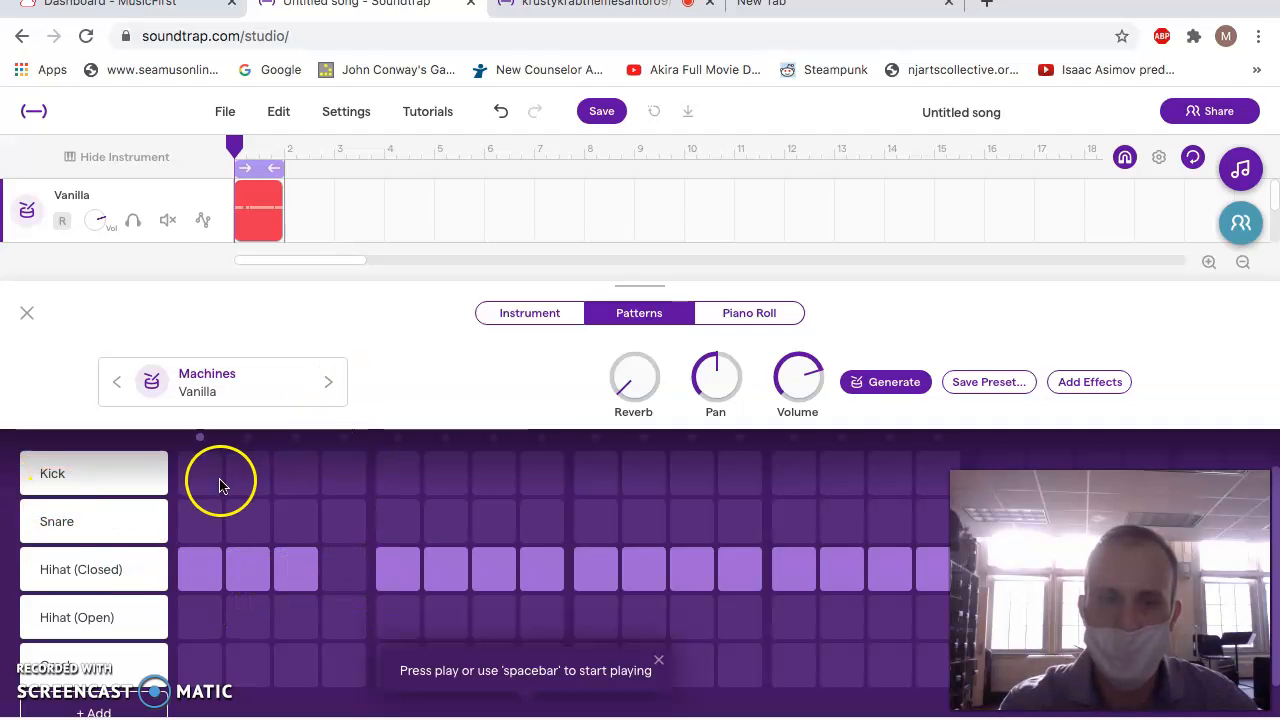
pyautogui.click(351, 582)
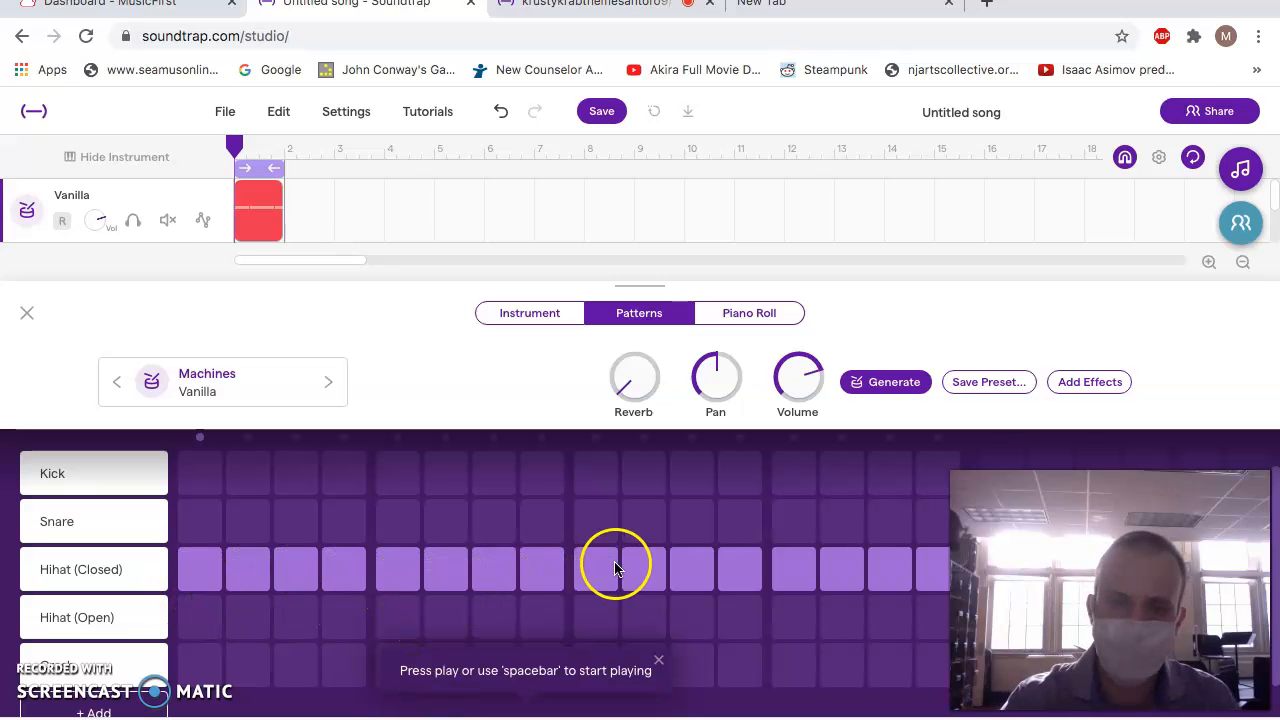
pyautogui.press('space')
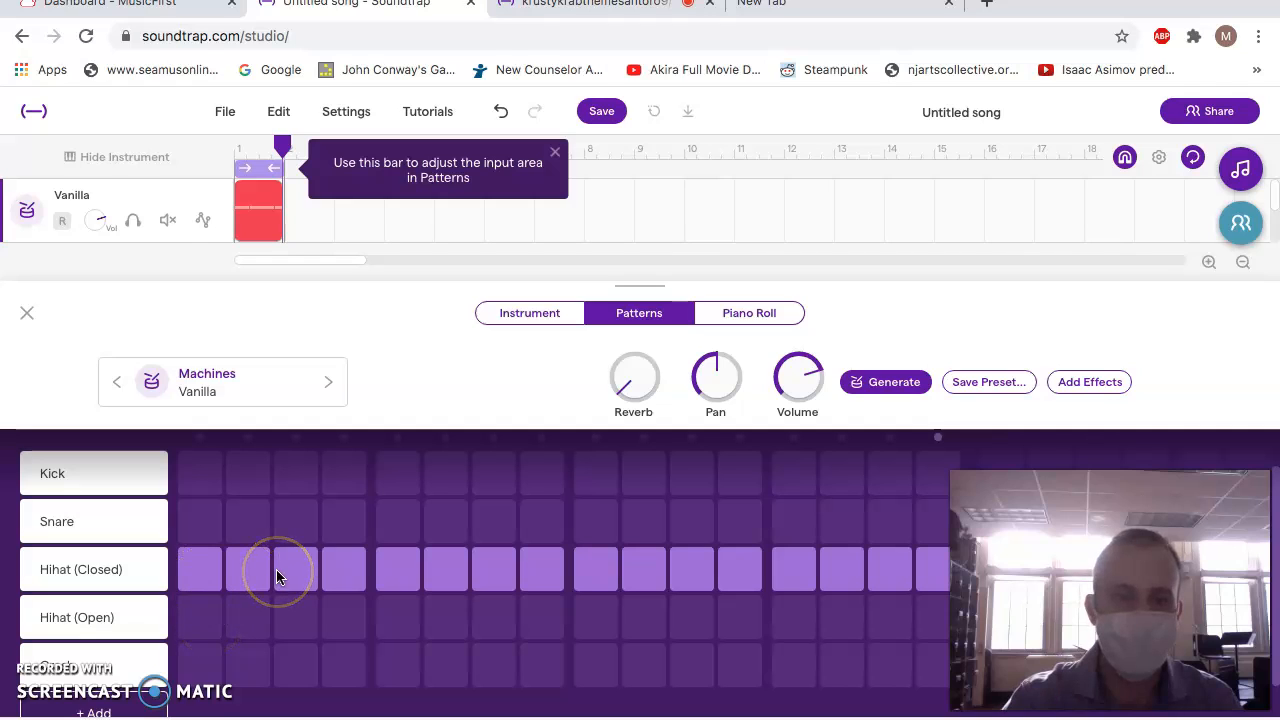
# Add snare hits on steps 1, 5, 9 and 13 of the drum pattern.
pyautogui.click(198, 532)
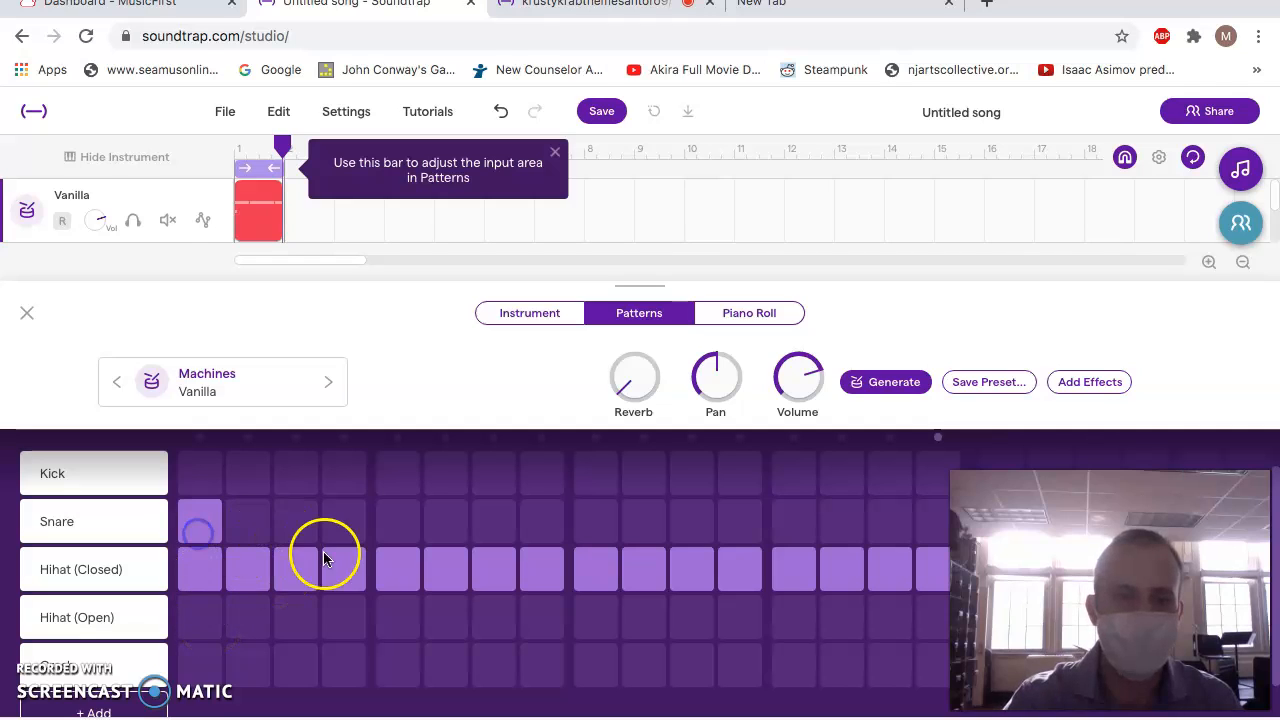
pyautogui.click(396, 522)
pyautogui.click(596, 522)
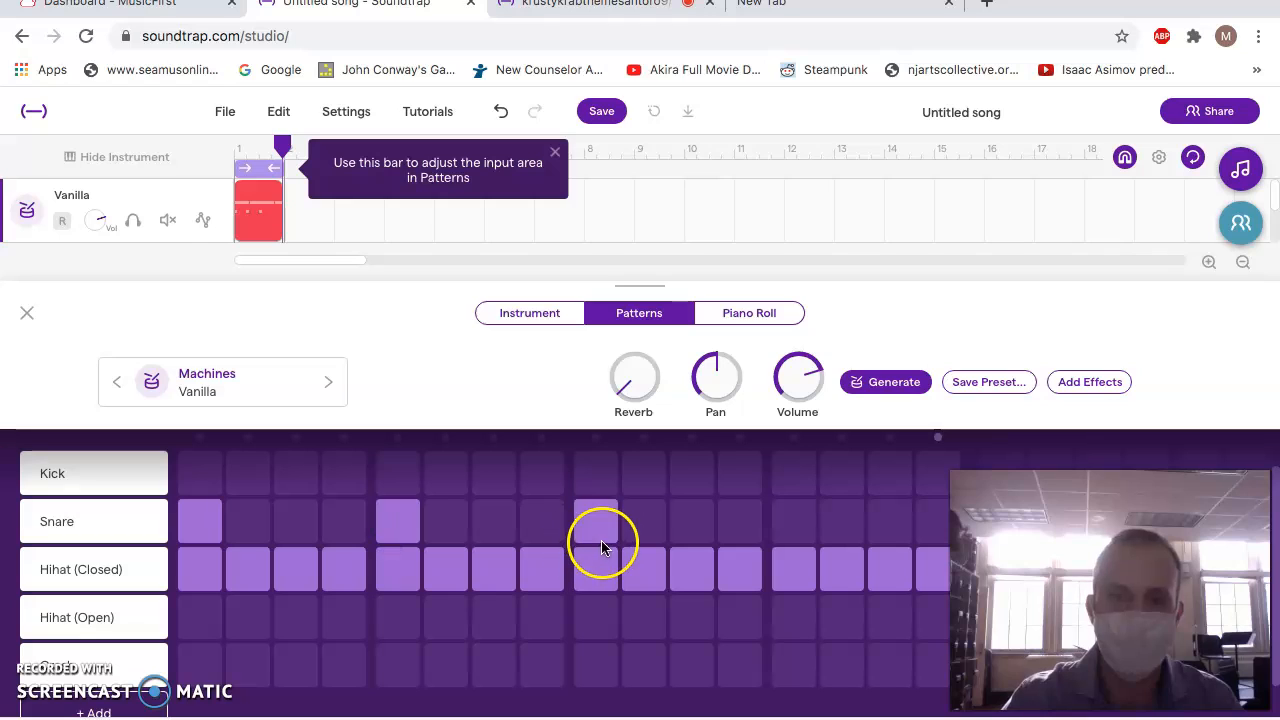
pyautogui.click(805, 530)
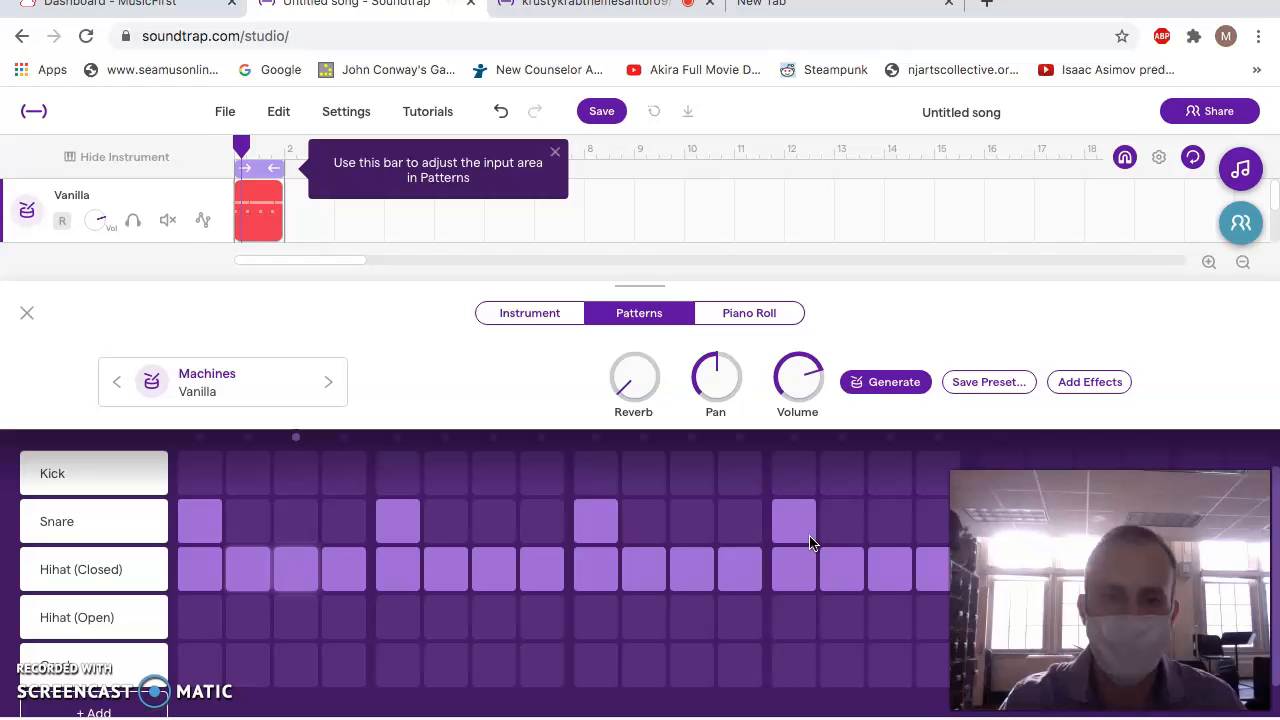
# Replace the snare hit on step 1 with a kick hit.
pyautogui.click(695, 610)
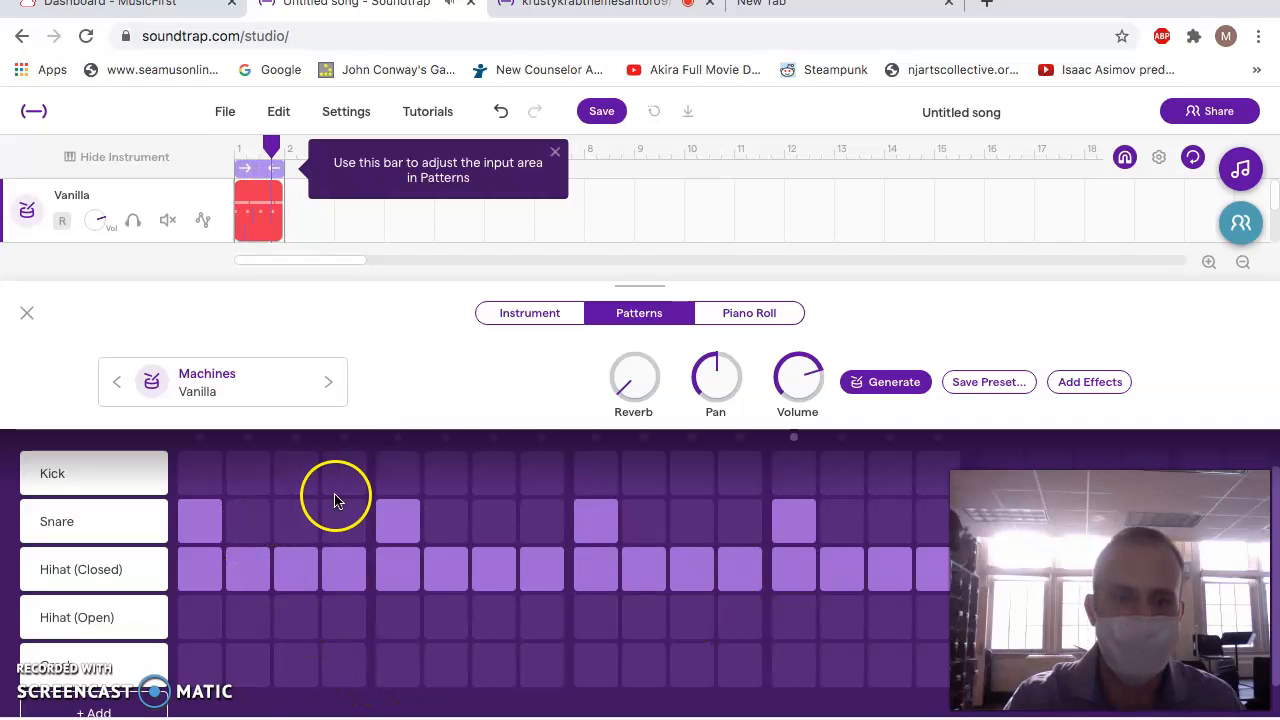
pyautogui.click(204, 480)
pyautogui.click(192, 520)
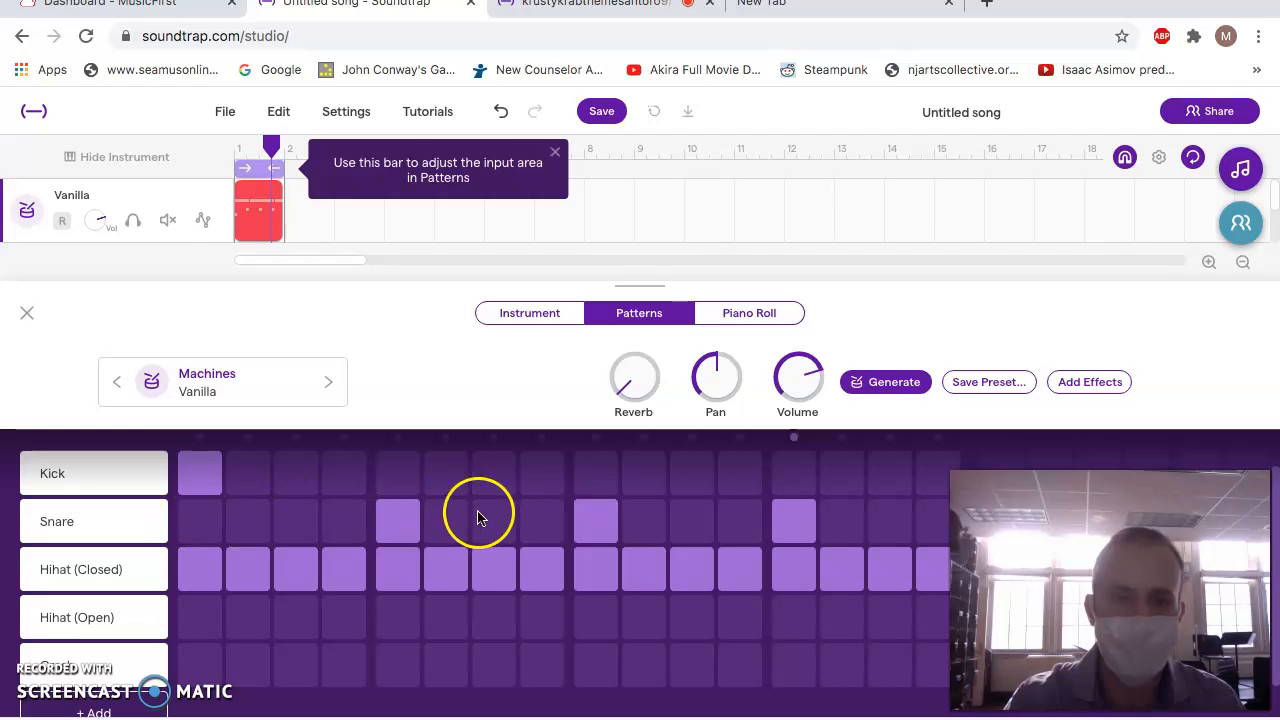
# Try kick hits on steps 9 and 11 of the pattern and remove both again.
pyautogui.click(596, 476)
pyautogui.click(692, 476)
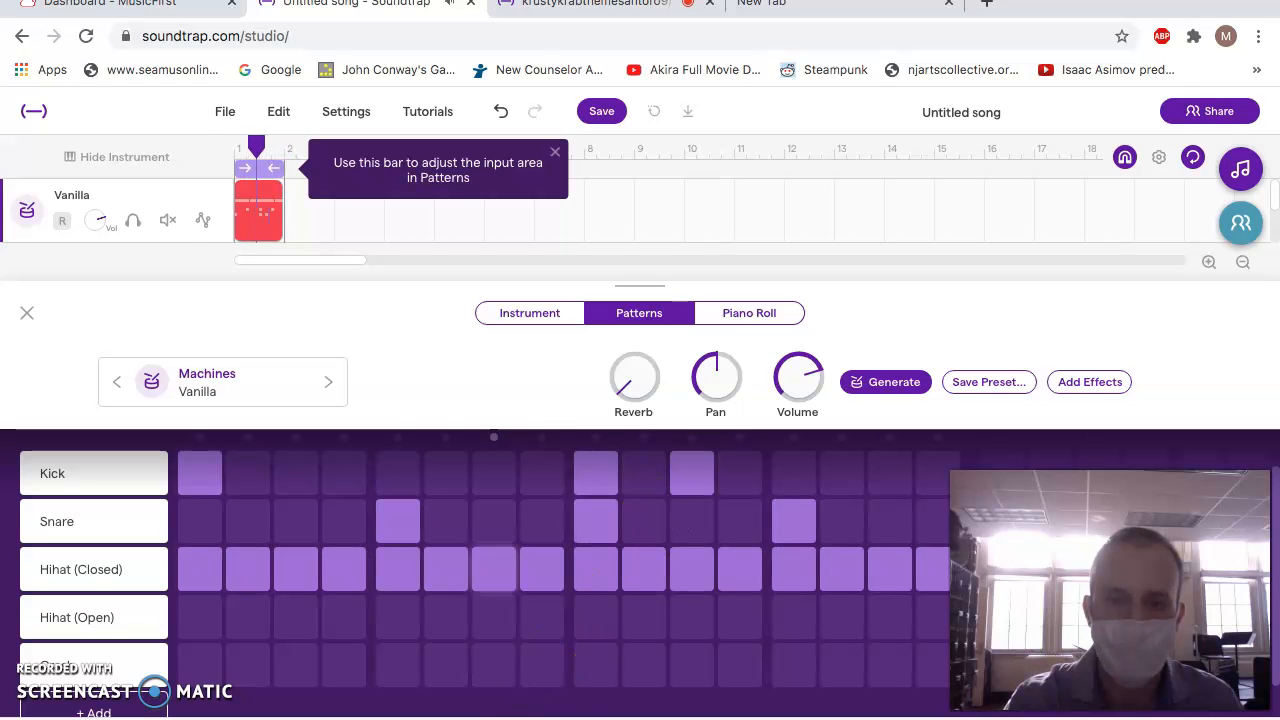
pyautogui.click(594, 464)
pyautogui.click(692, 470)
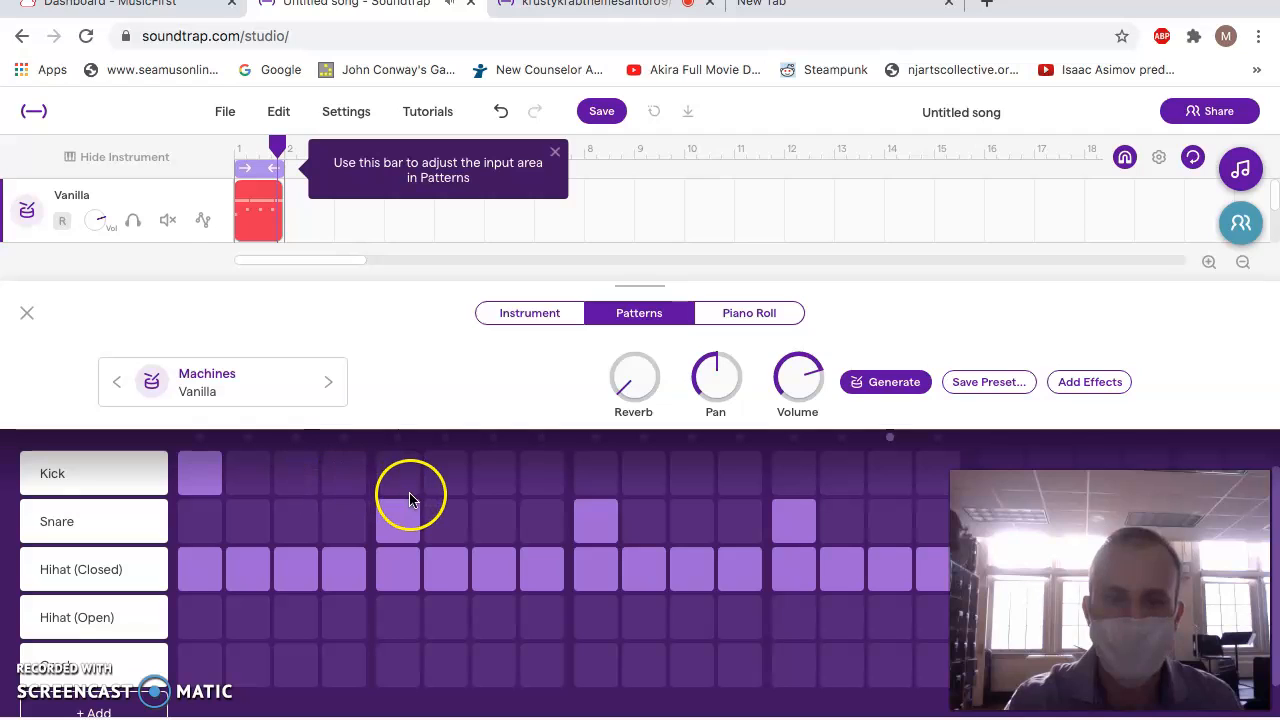
# Add kick hits on steps 7, 9, 12, 13 and 14 of the drum pattern.
pyautogui.click(488, 476)
pyautogui.click(602, 484)
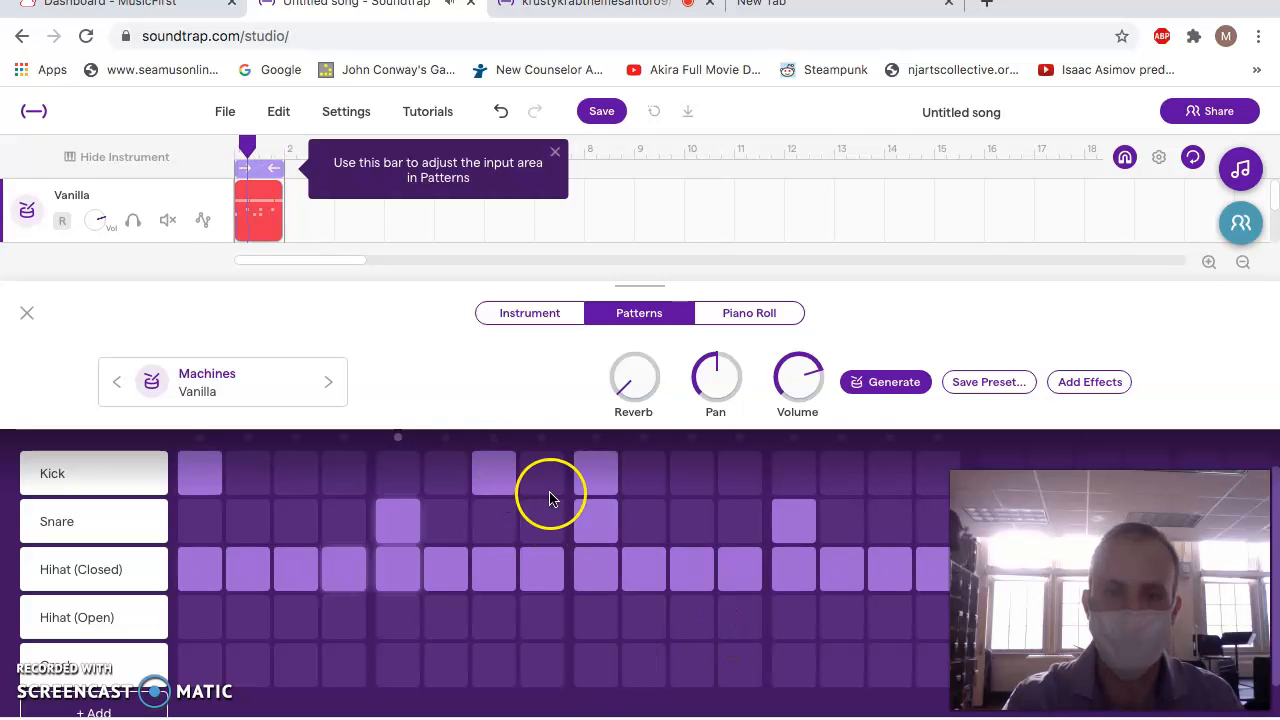
pyautogui.click(727, 488)
pyautogui.click(831, 474)
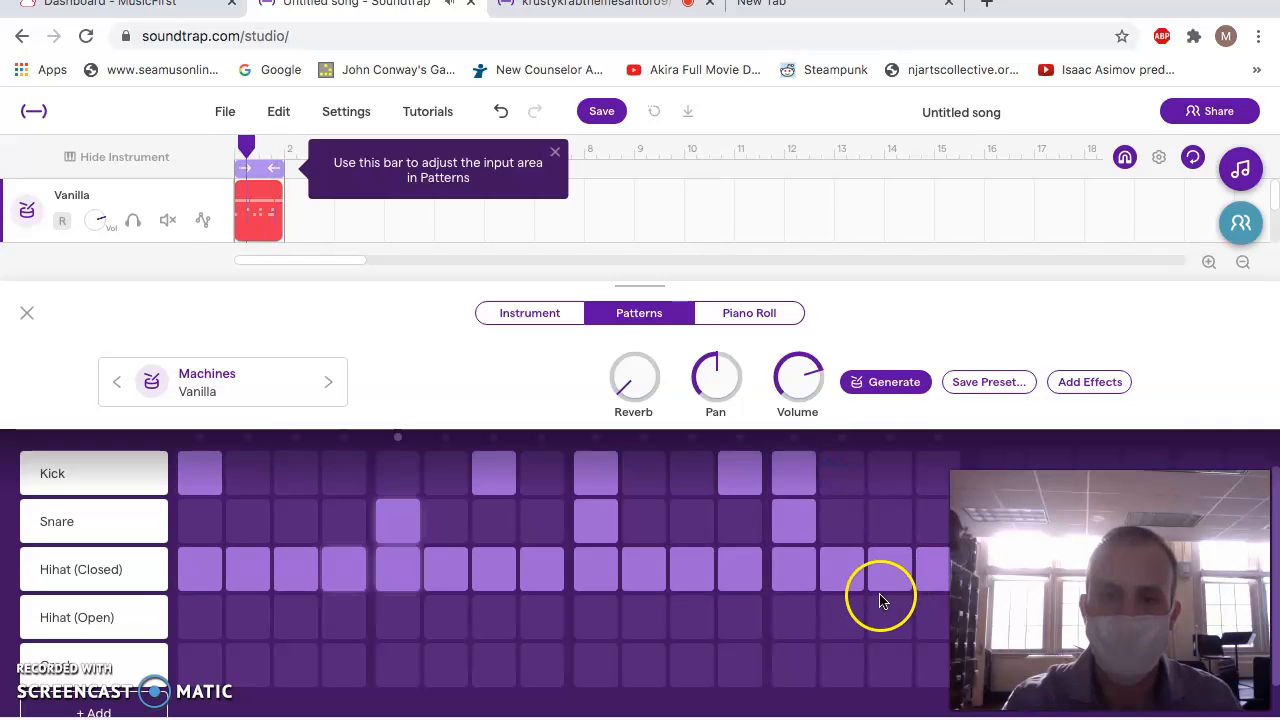
pyautogui.click(845, 488)
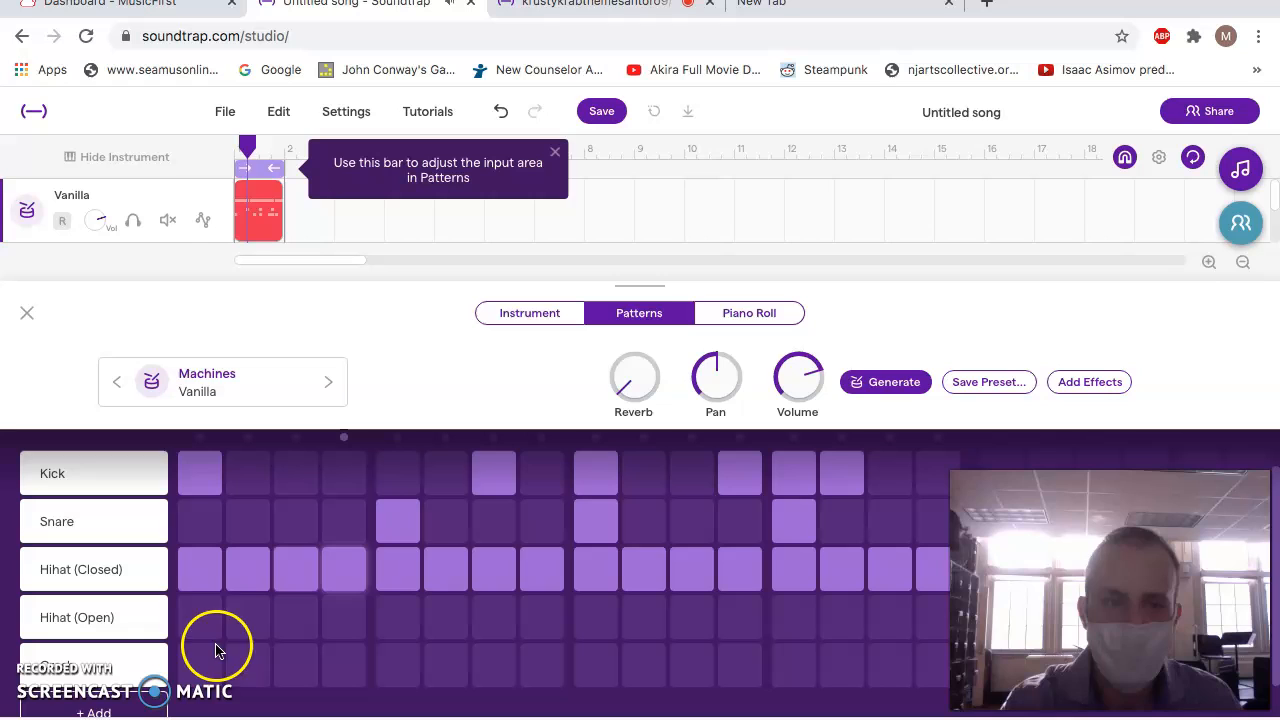
# Add crash hits on steps 5, 6 and 7 of the drum pattern, clearing the trial hits on steps 8 and 9.
pyautogui.click(403, 663)
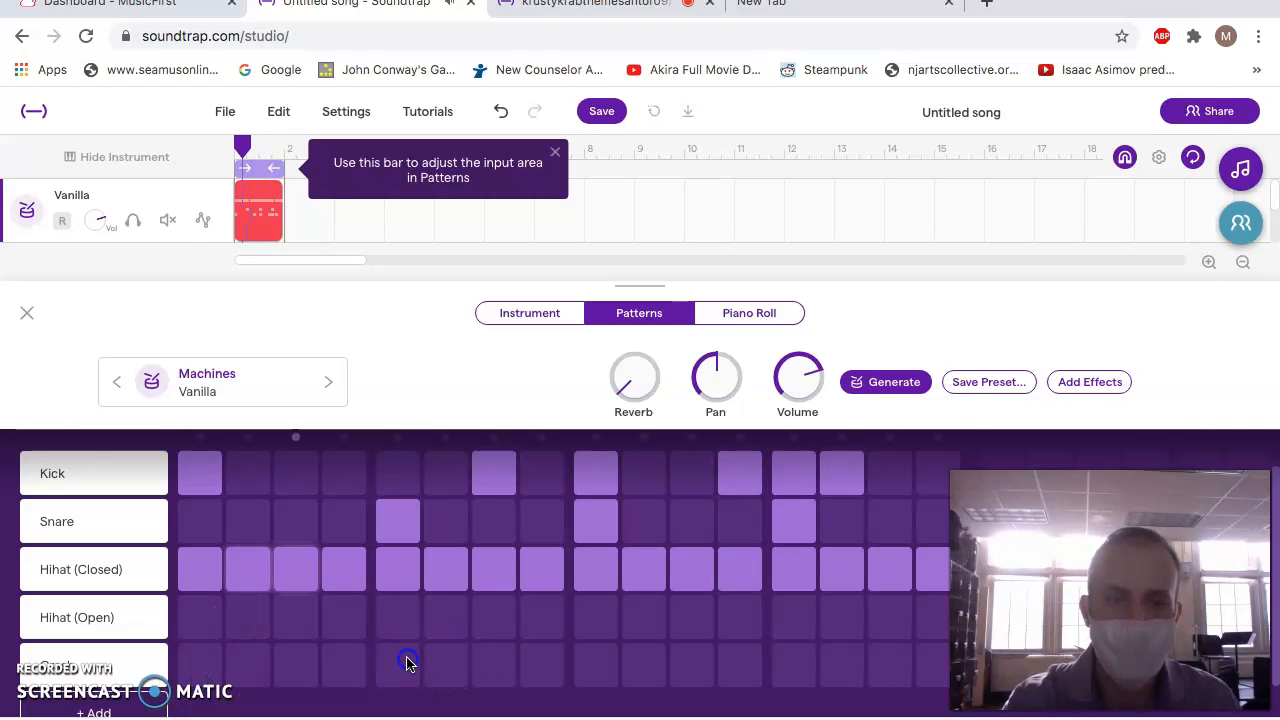
pyautogui.click(592, 668)
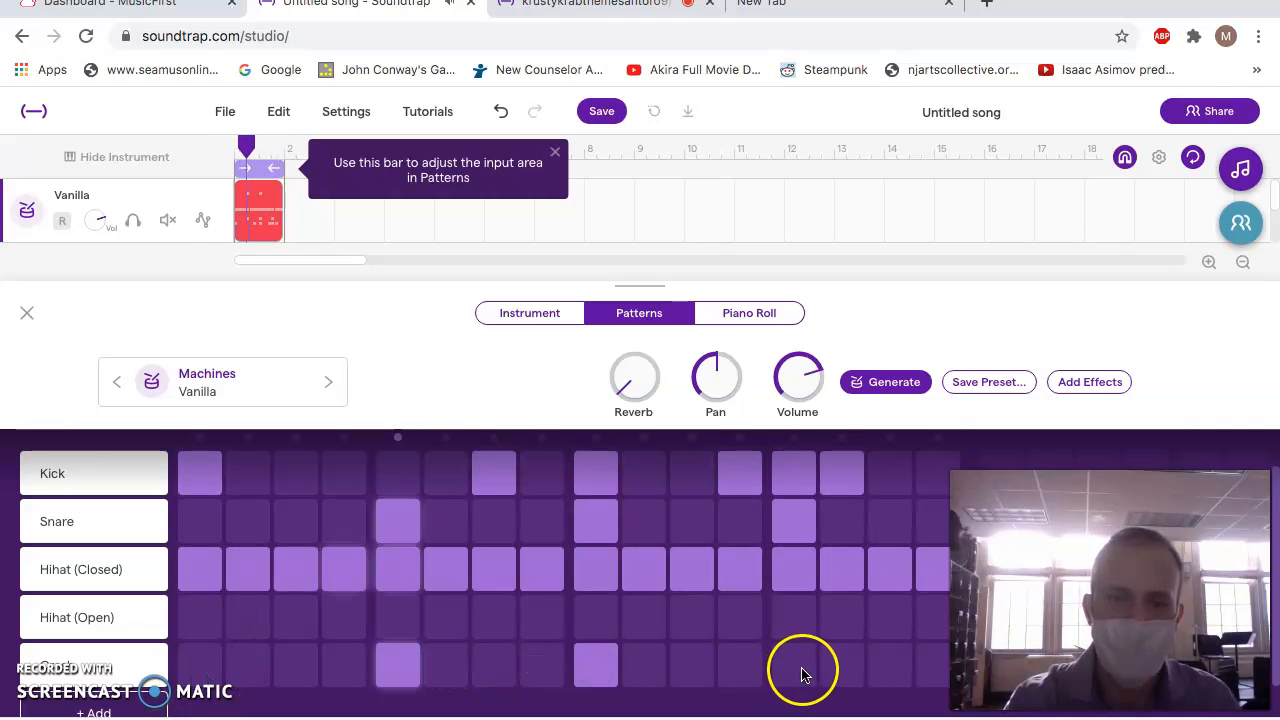
pyautogui.click(598, 678)
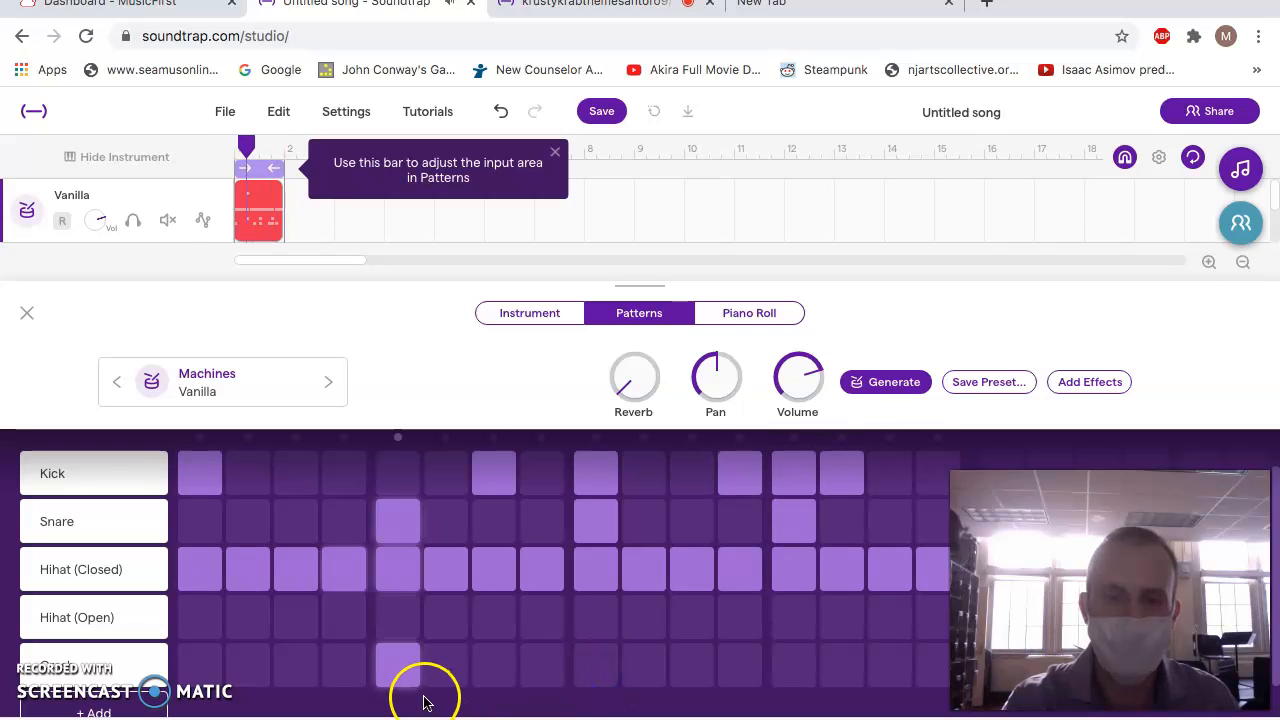
pyautogui.click(454, 673)
pyautogui.click(491, 677)
pyautogui.click(531, 674)
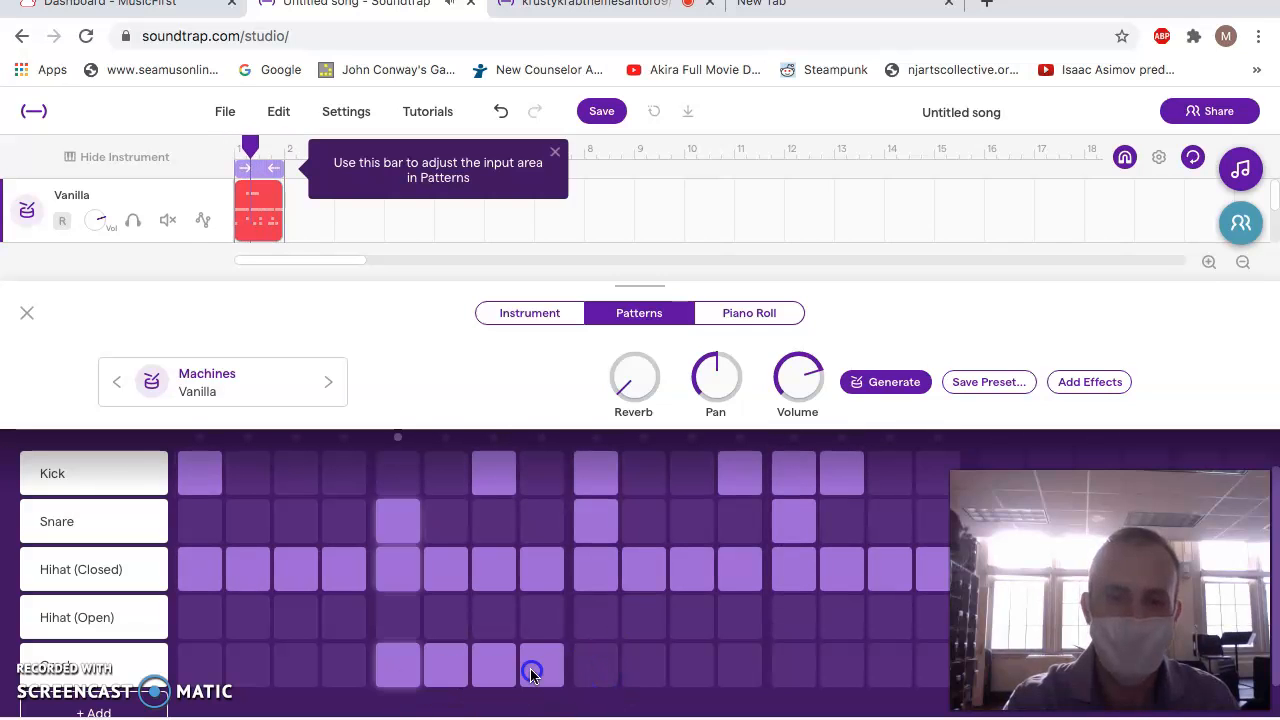
pyautogui.click(509, 676)
pyautogui.click(531, 676)
pyautogui.click(504, 674)
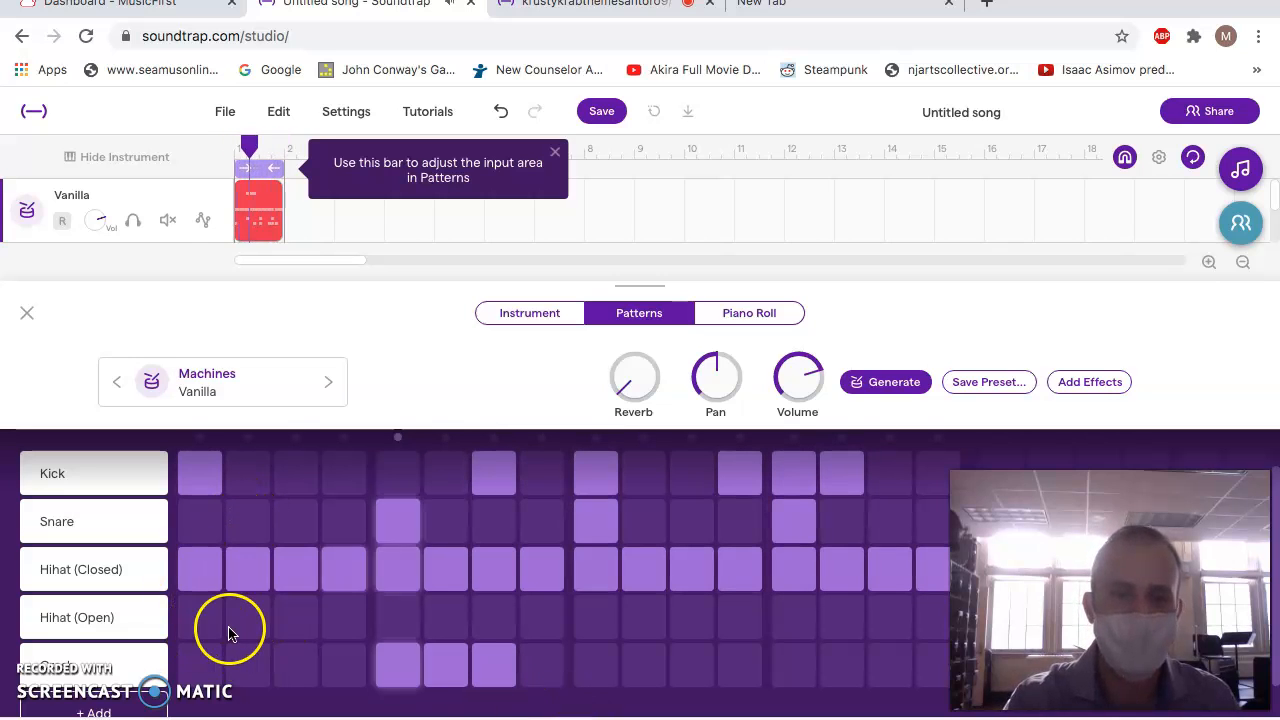
# Add open hi-hat hits on steps 9, 10 and 11 of the drum pattern.
pyautogui.click(593, 625)
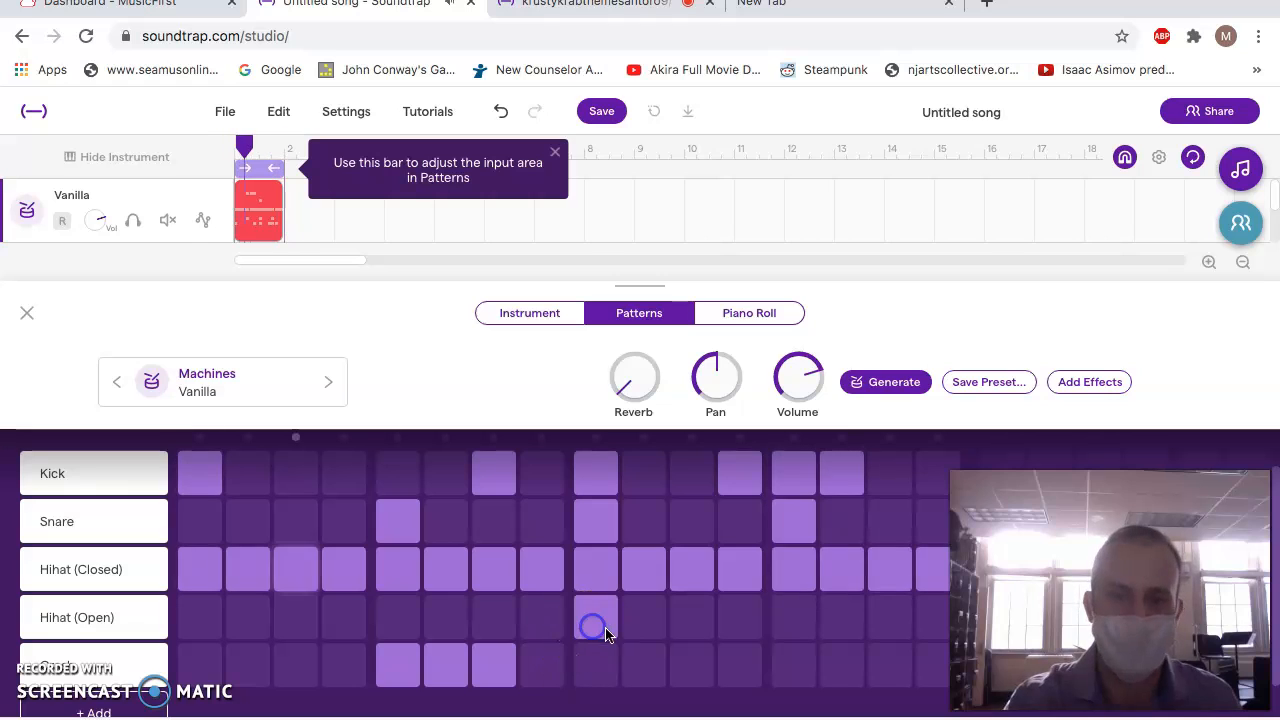
pyautogui.click(644, 620)
pyautogui.click(695, 622)
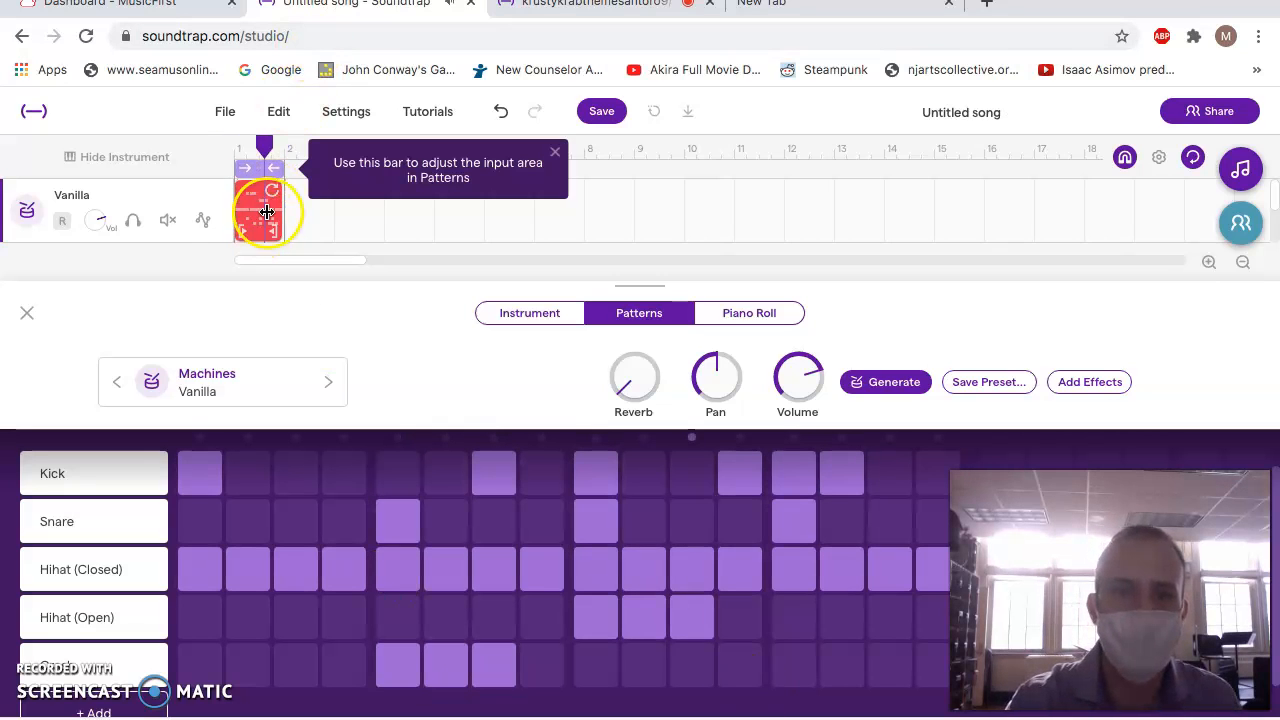
# Loop the drum clip out to fill five bars and play it from the start.
pyautogui.moveTo(272, 192); pyautogui.dragTo(475, 199)
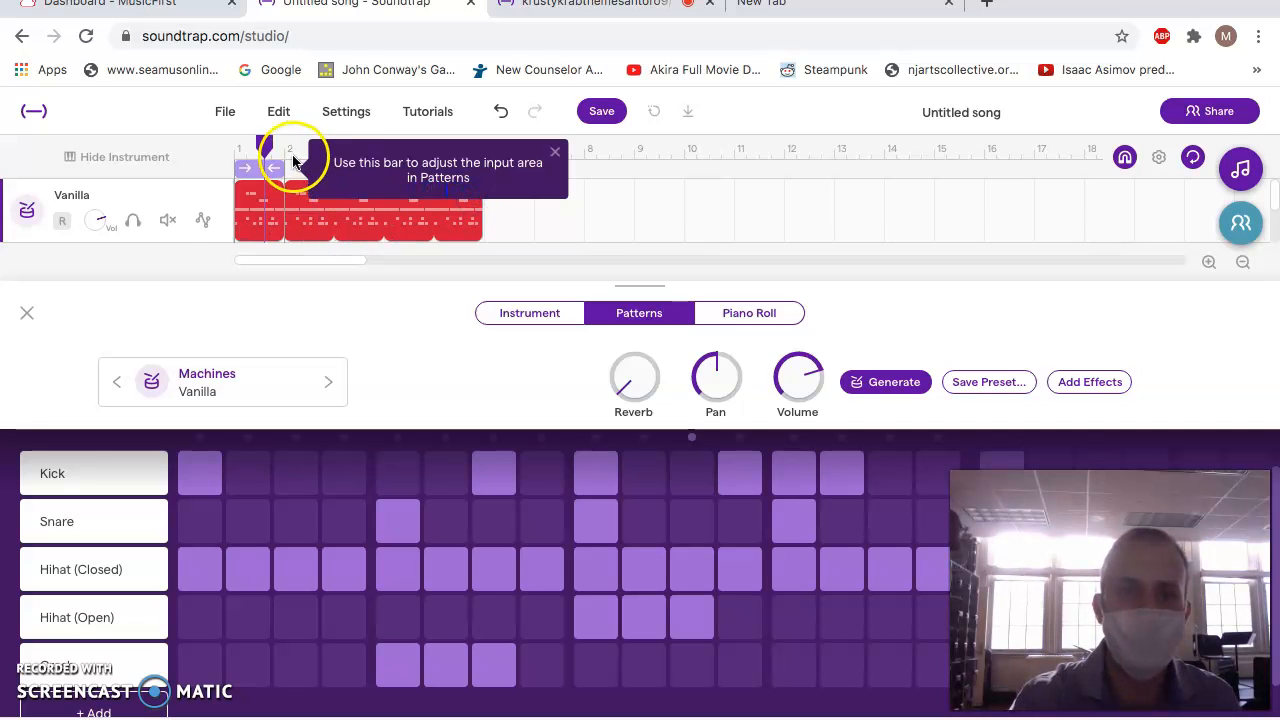
pyautogui.moveTo(265, 146); pyautogui.dragTo(229, 151)
pyautogui.press('space')
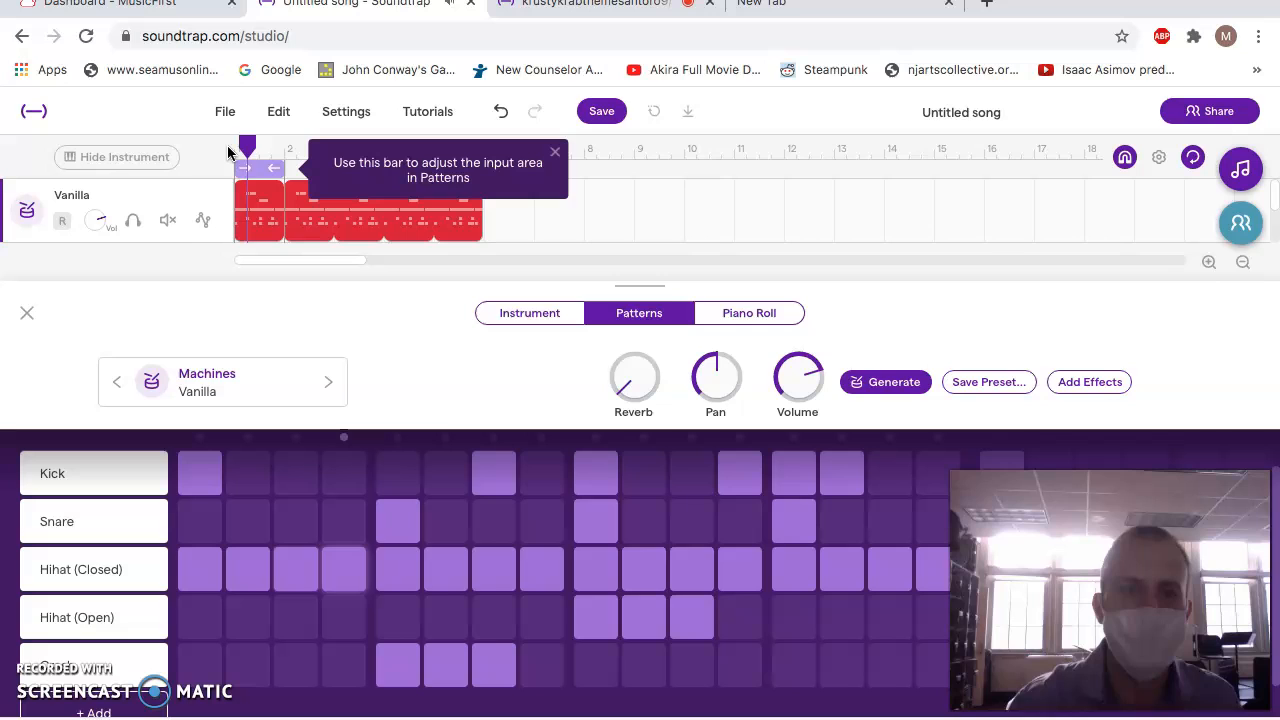
# Turn off the one-bar cycle region and play the whole extended beat from the start.
pyautogui.click(257, 149)
pyautogui.click(255, 168)
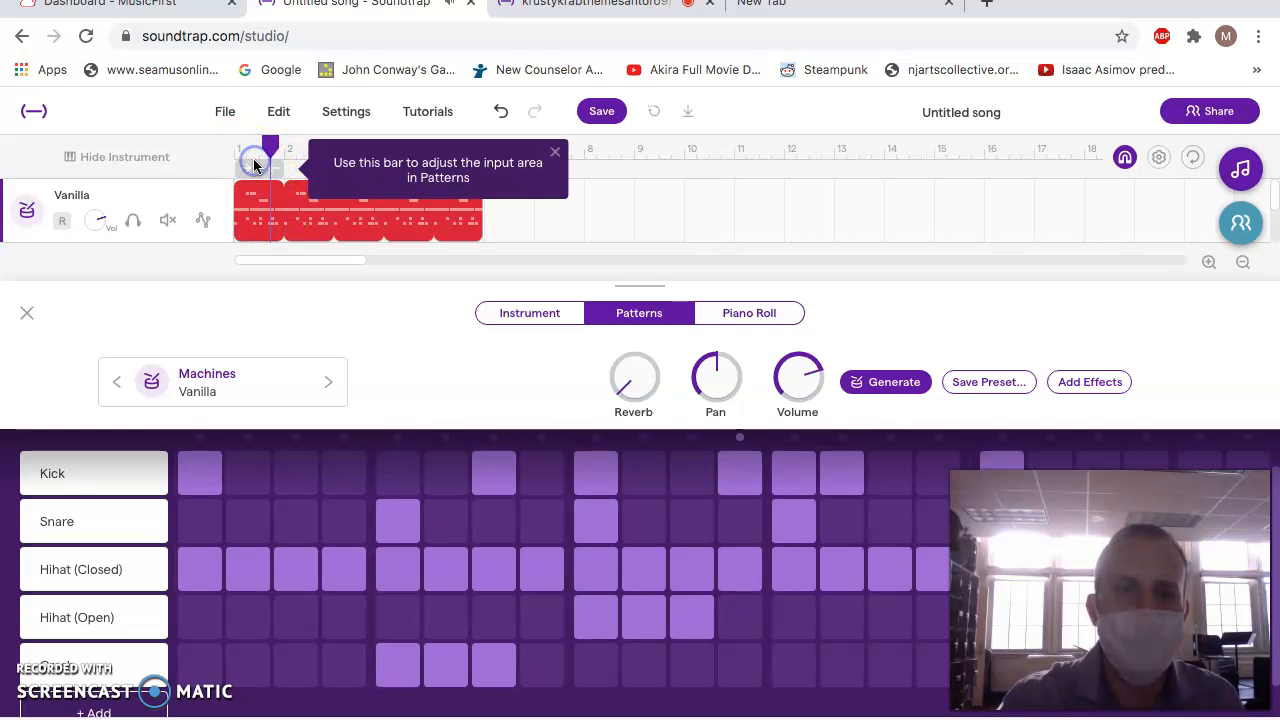
pyautogui.moveTo(271, 145); pyautogui.dragTo(211, 137)
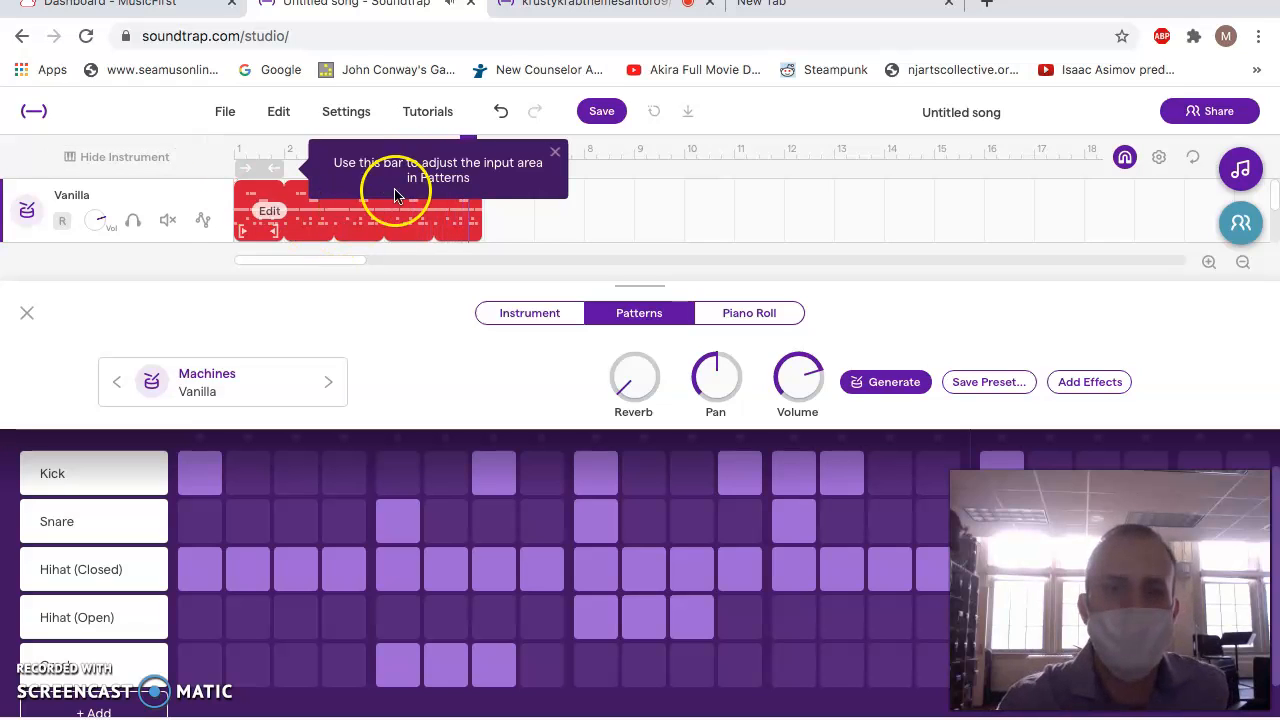
# Save the project and rename it with the owner's surname followed by "-9/25".
pyautogui.click(620, 112)
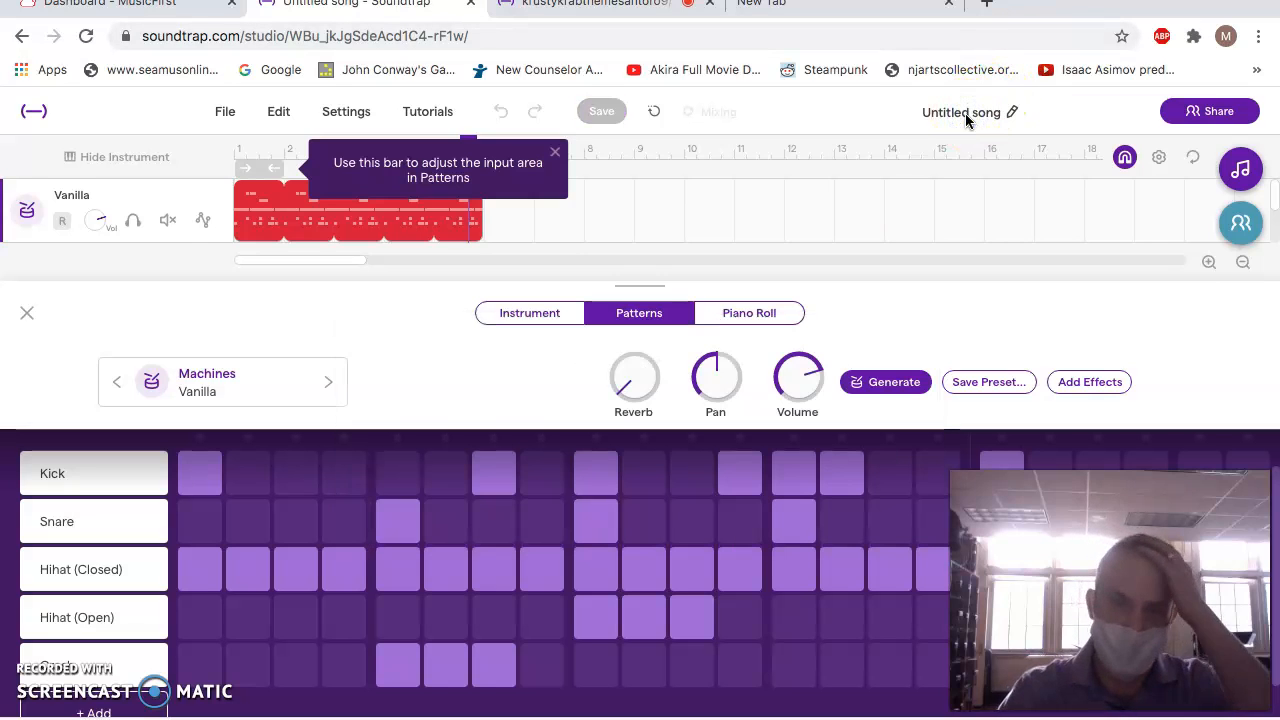
pyautogui.click(965, 113)
pyautogui.write('thirtysecondsbeatmaker9/25')
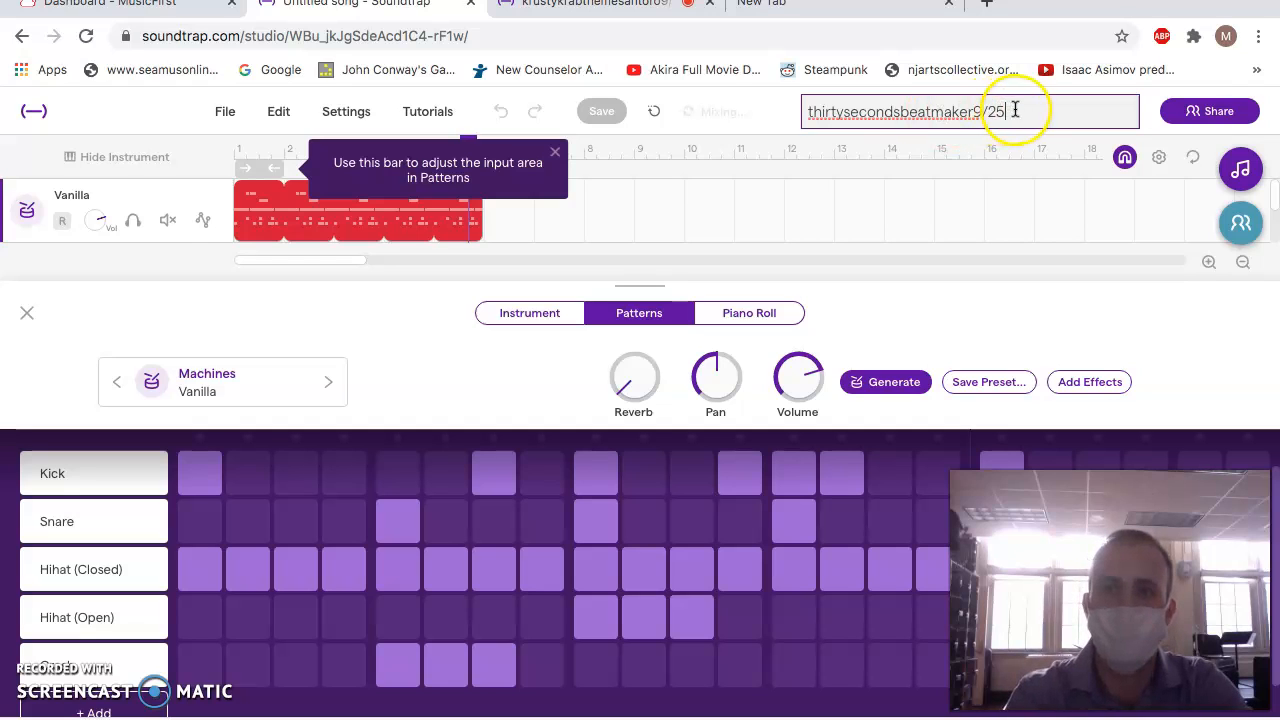
pyautogui.moveTo(1014, 110); pyautogui.dragTo(702, 112)
pyautogui.write('Santoro9')
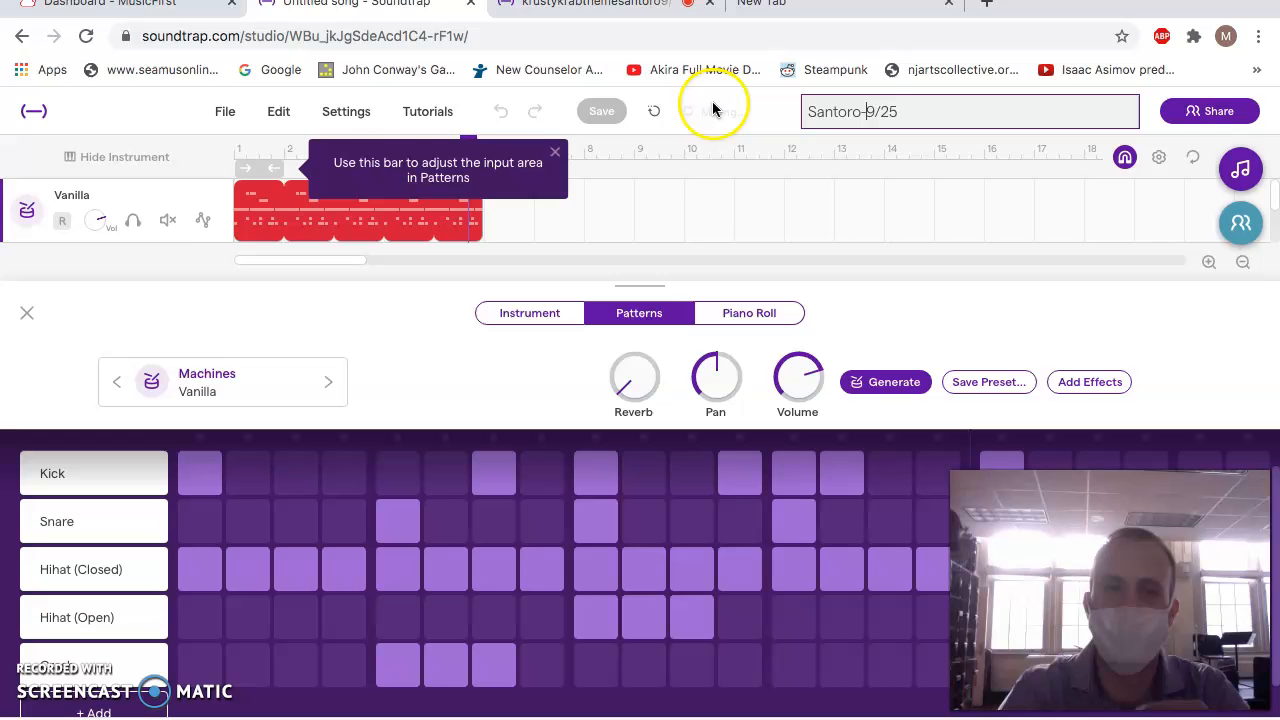
# Try to export the renamed project to an mp3 file.
pyautogui.click(228, 112)
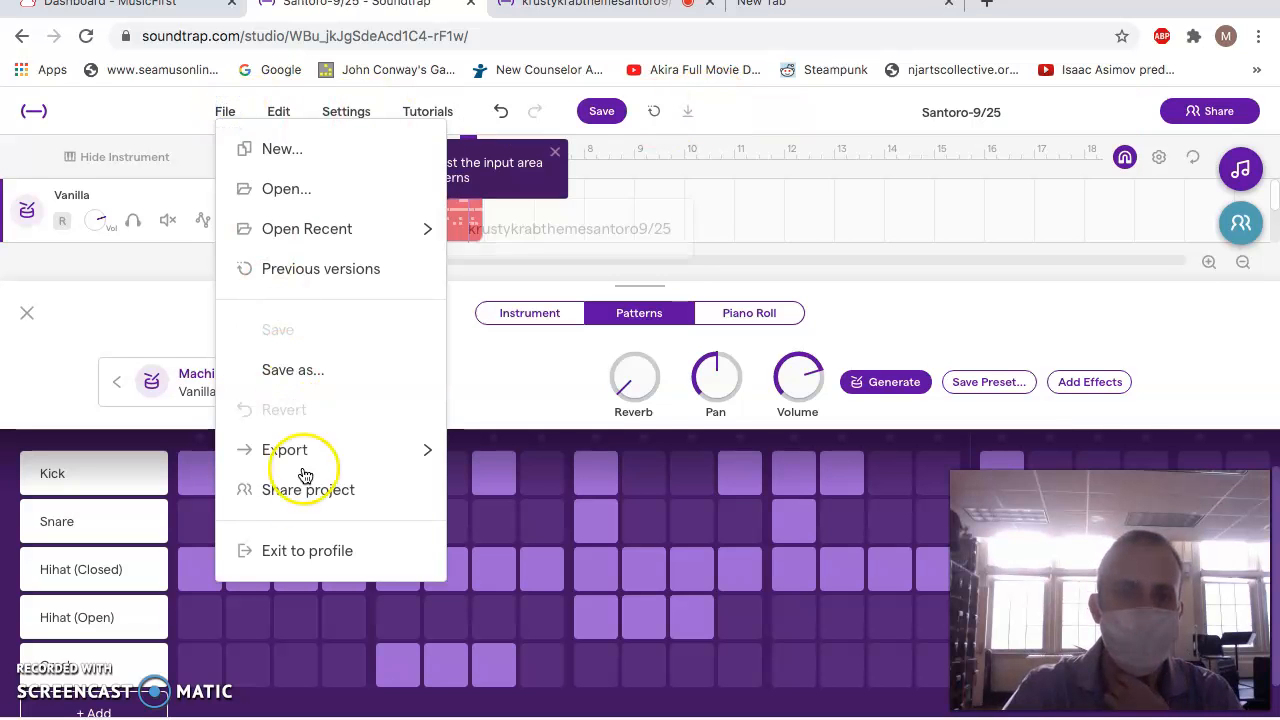
pyautogui.click(303, 449)
pyautogui.click(473, 453)
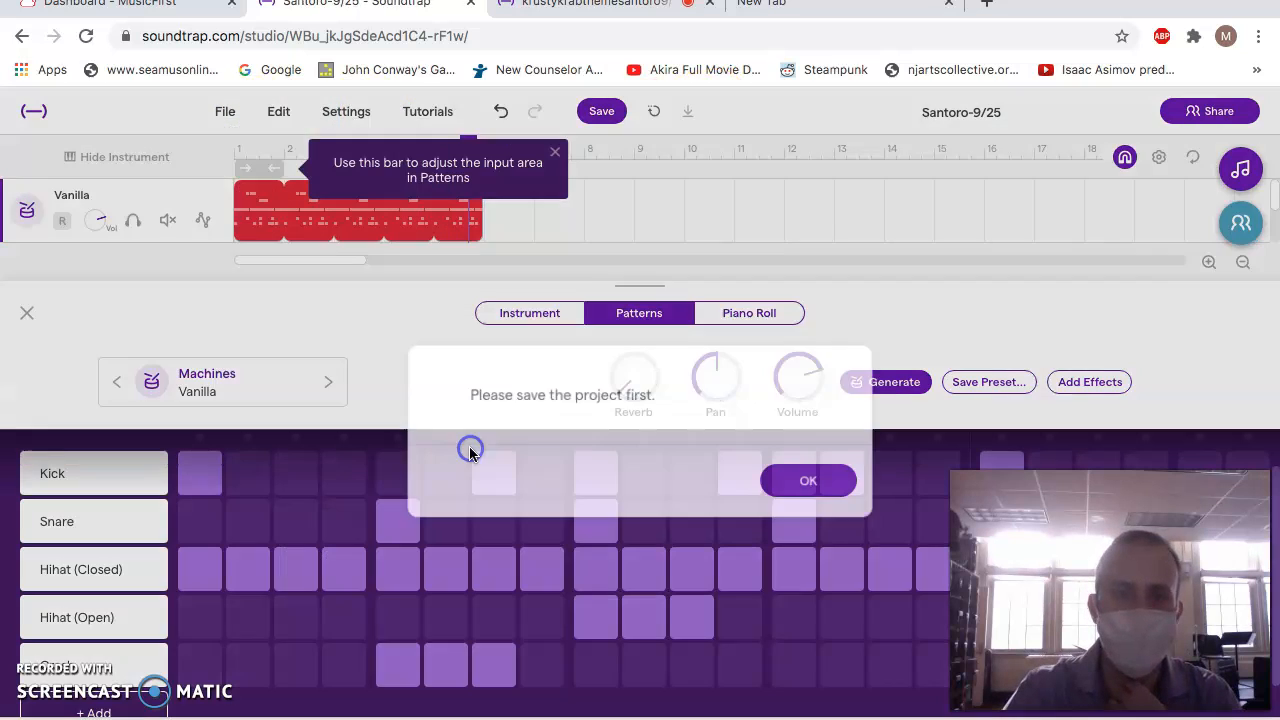
pyautogui.click(815, 485)
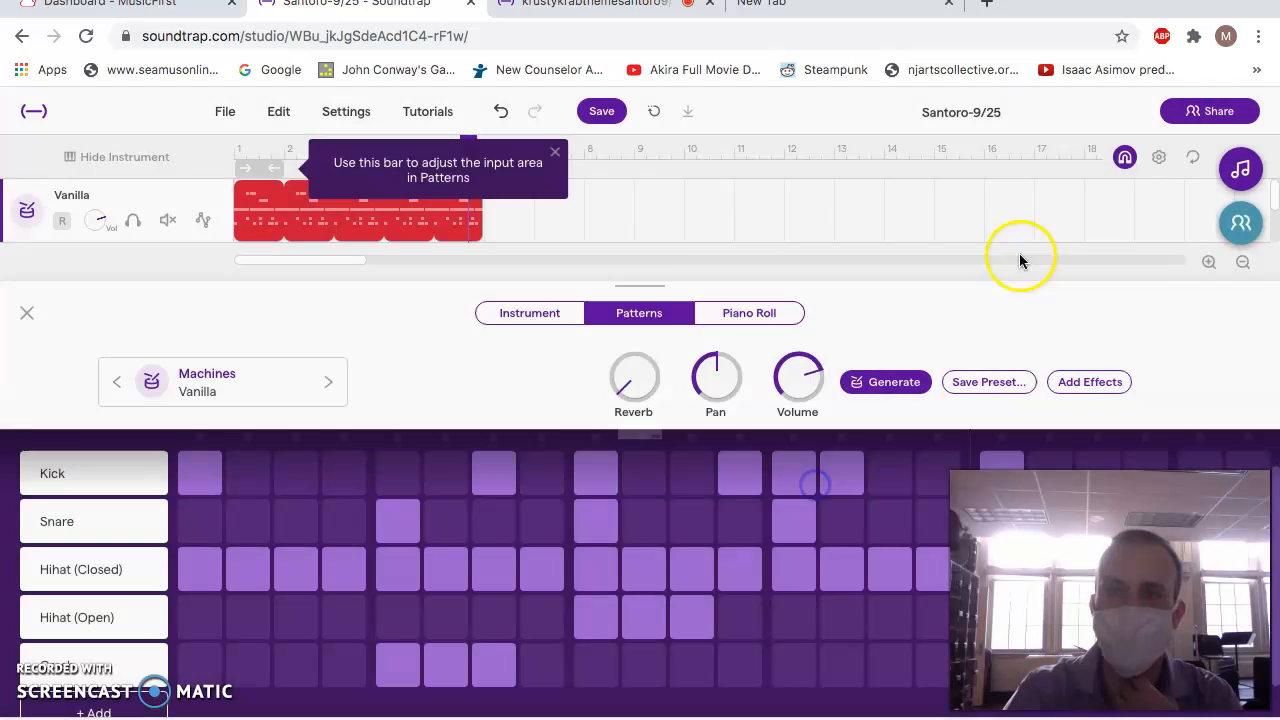
# Save the renamed project and try the mp3 export again.
pyautogui.click(601, 111)
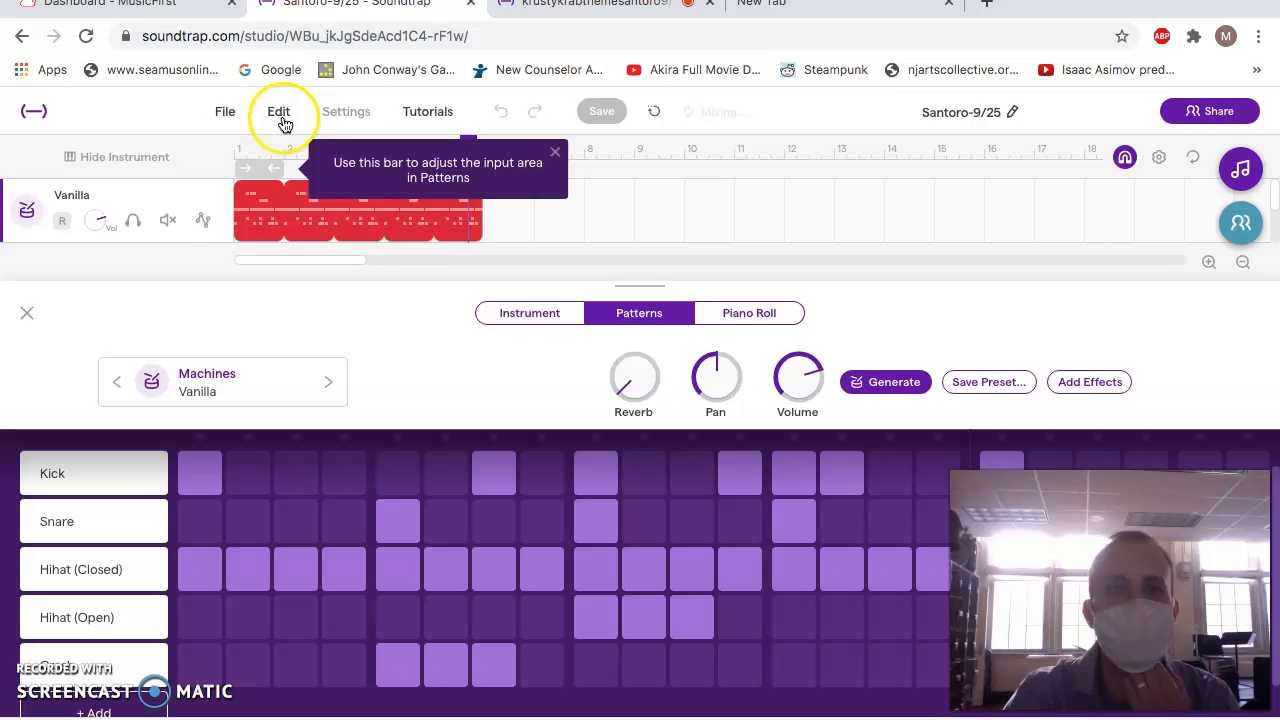
pyautogui.click(227, 113)
pyautogui.moveTo(286, 448)
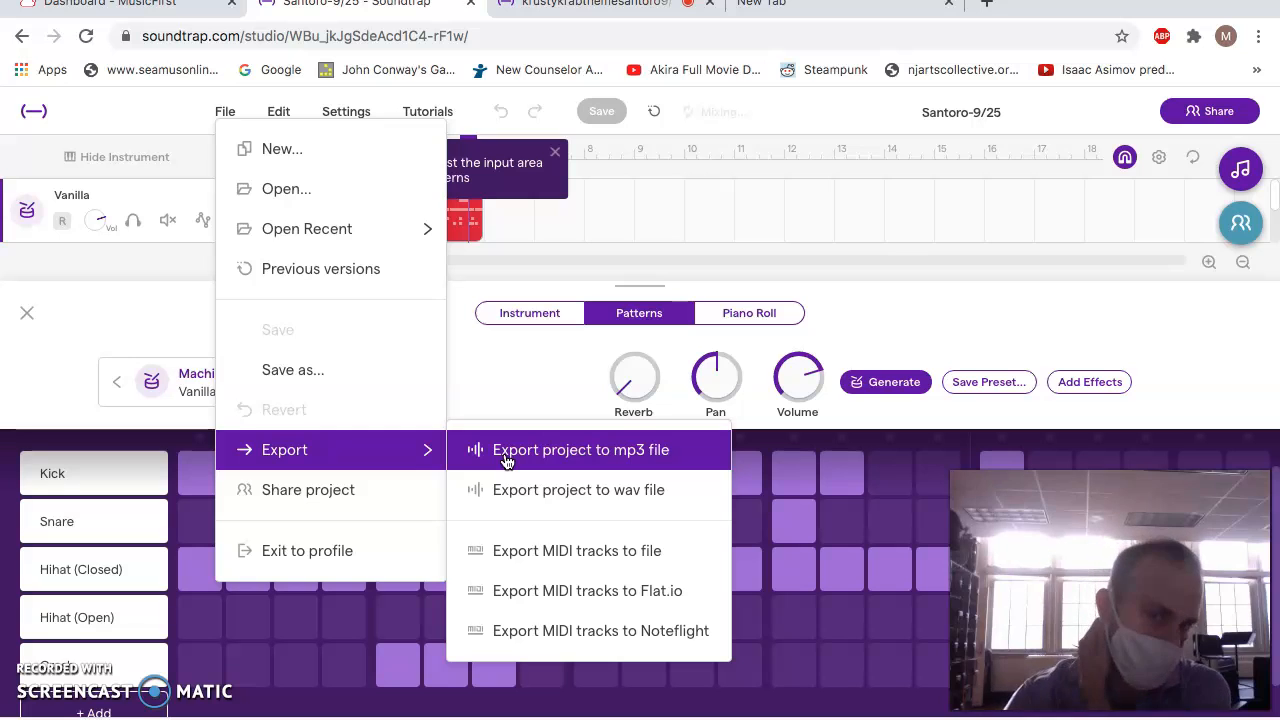
pyautogui.click(537, 466)
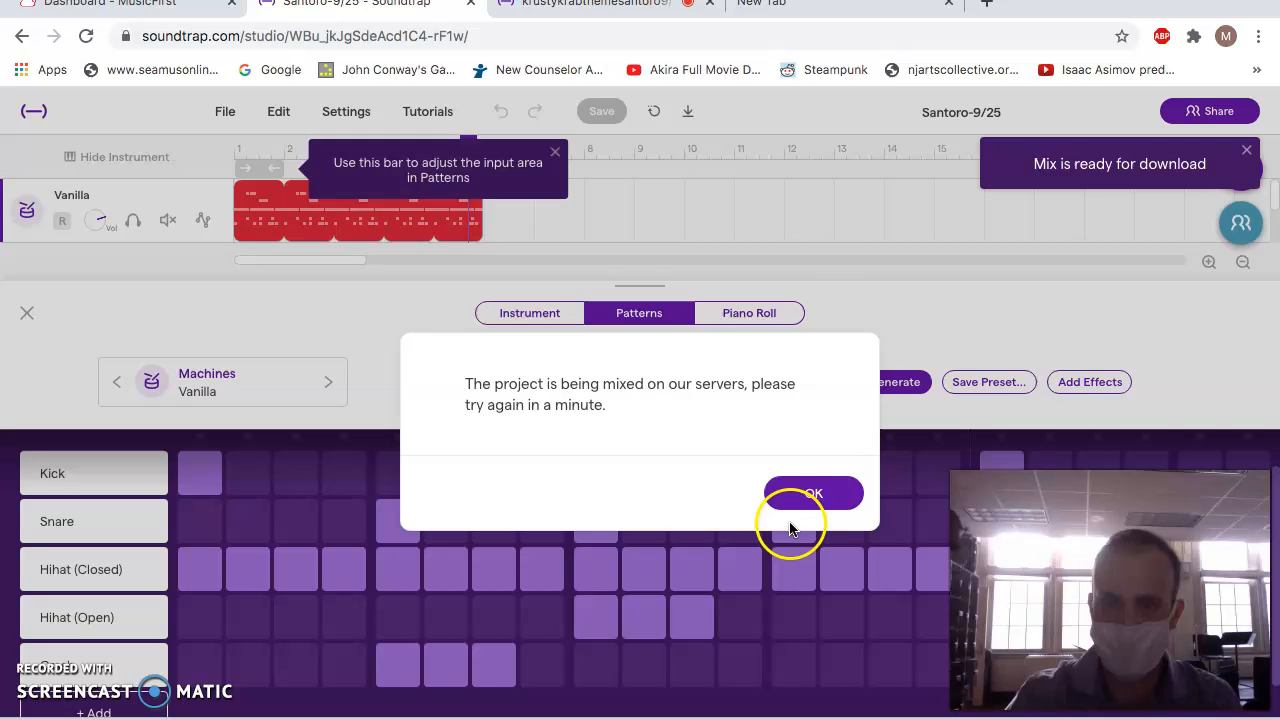
pyautogui.click(800, 489)
# Download the finished mix of the project.
pyautogui.click(1094, 191)
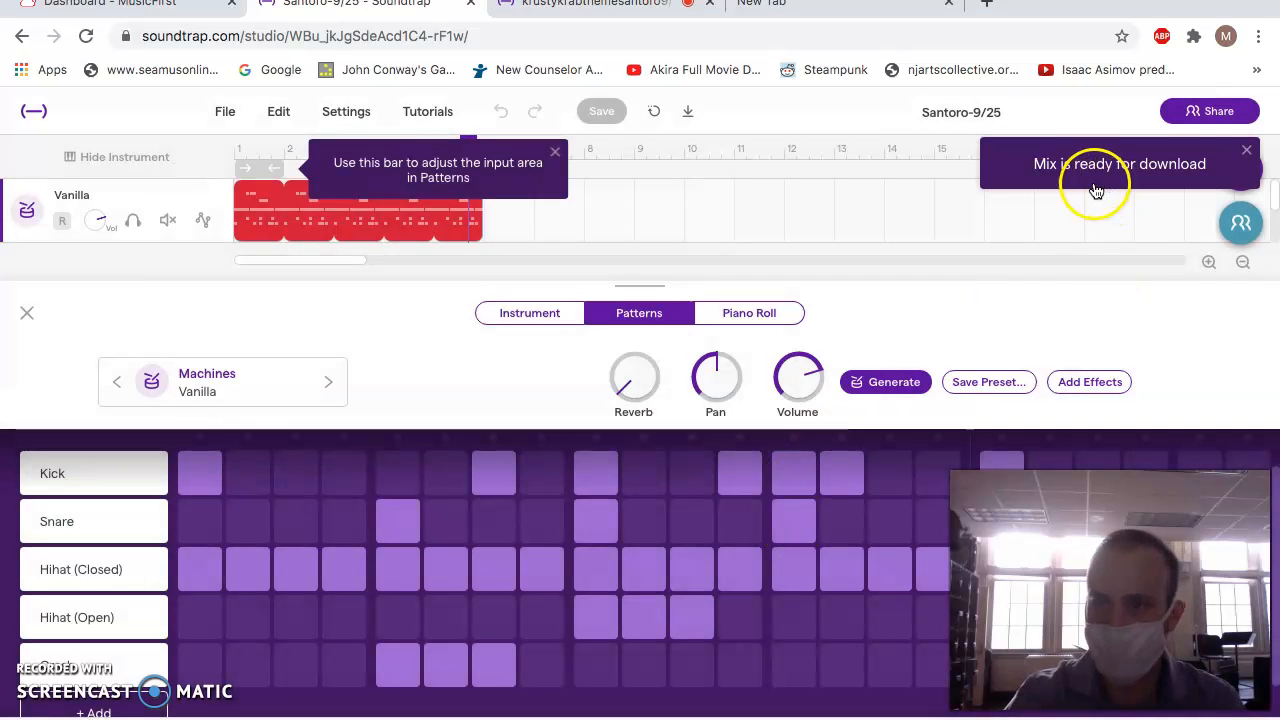
pyautogui.click(1248, 193)
pyautogui.click(1158, 180)
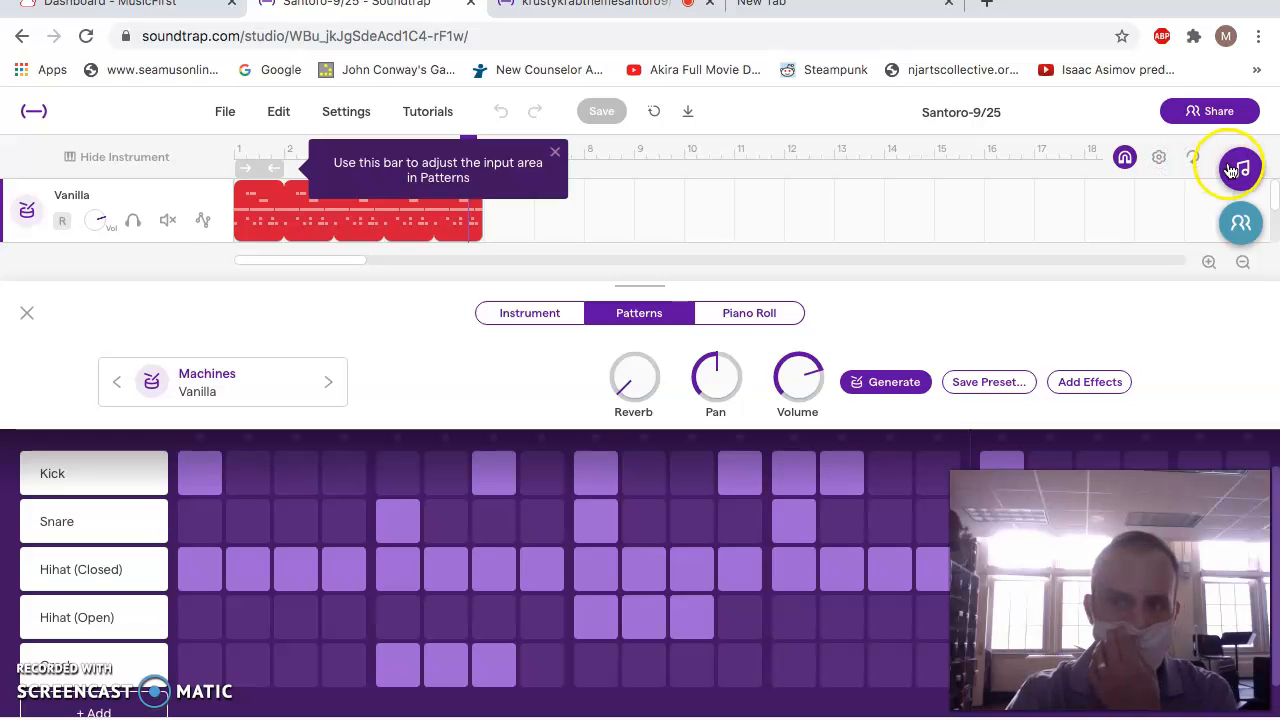
# Take the browser out of full screen and show the downloaded WAV file in Finder.
pyautogui.scroll(-1, 570, 400)
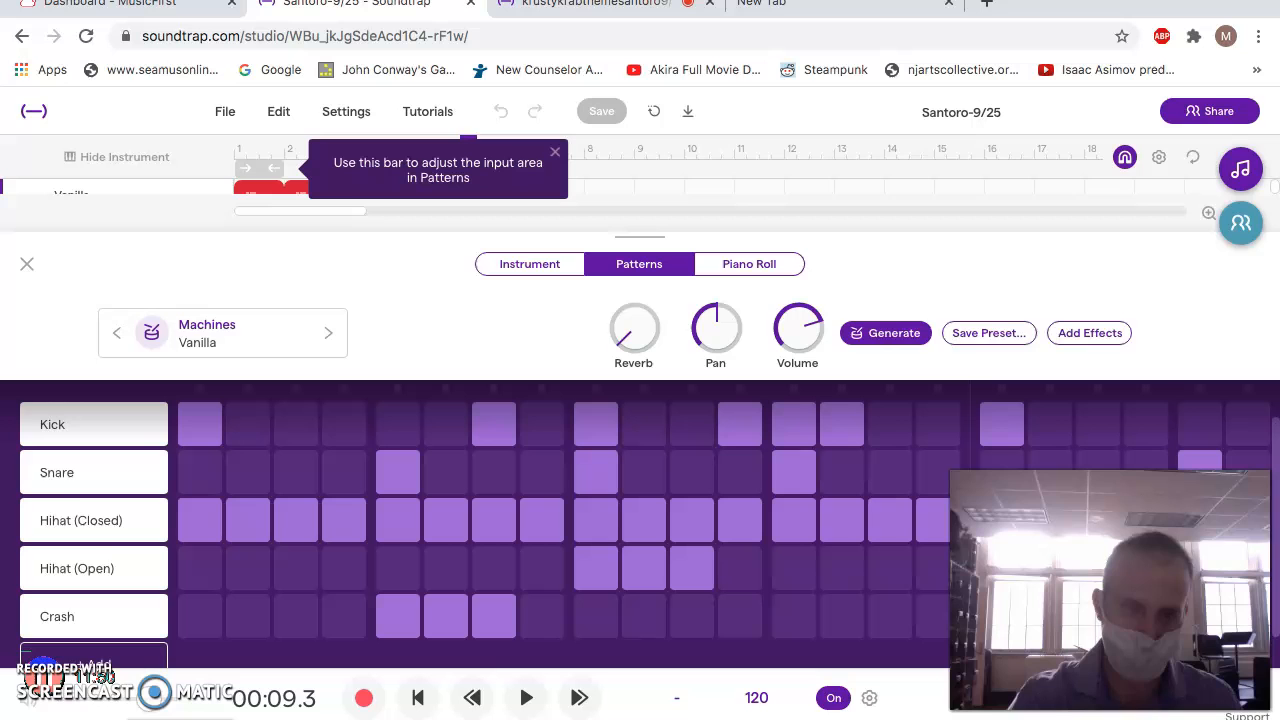
pyautogui.click(77, 346)
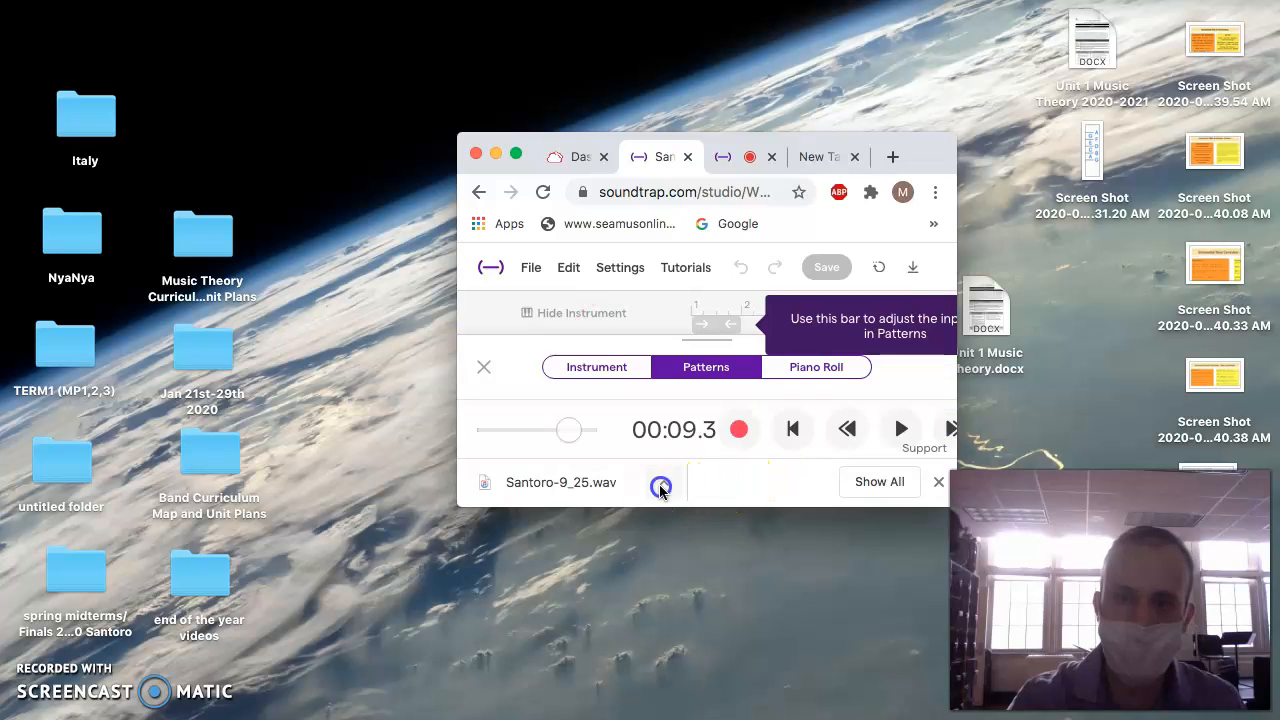
pyautogui.click(665, 483)
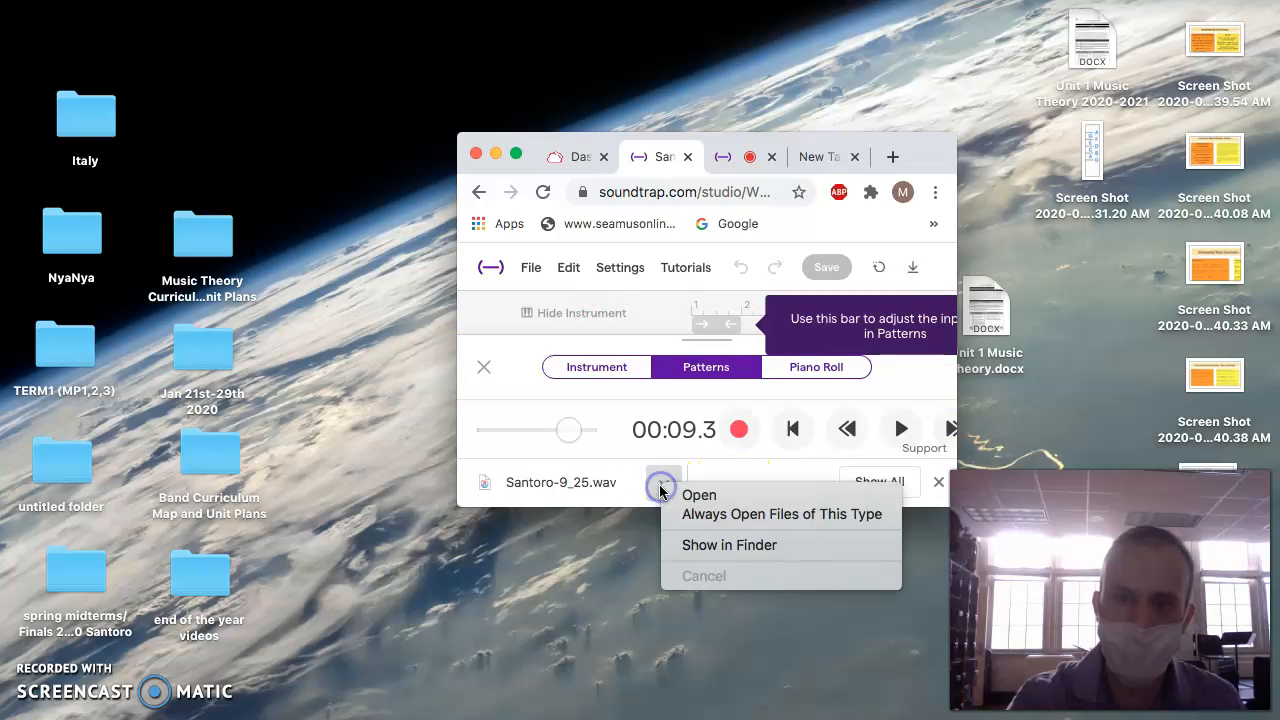
pyautogui.click(679, 545)
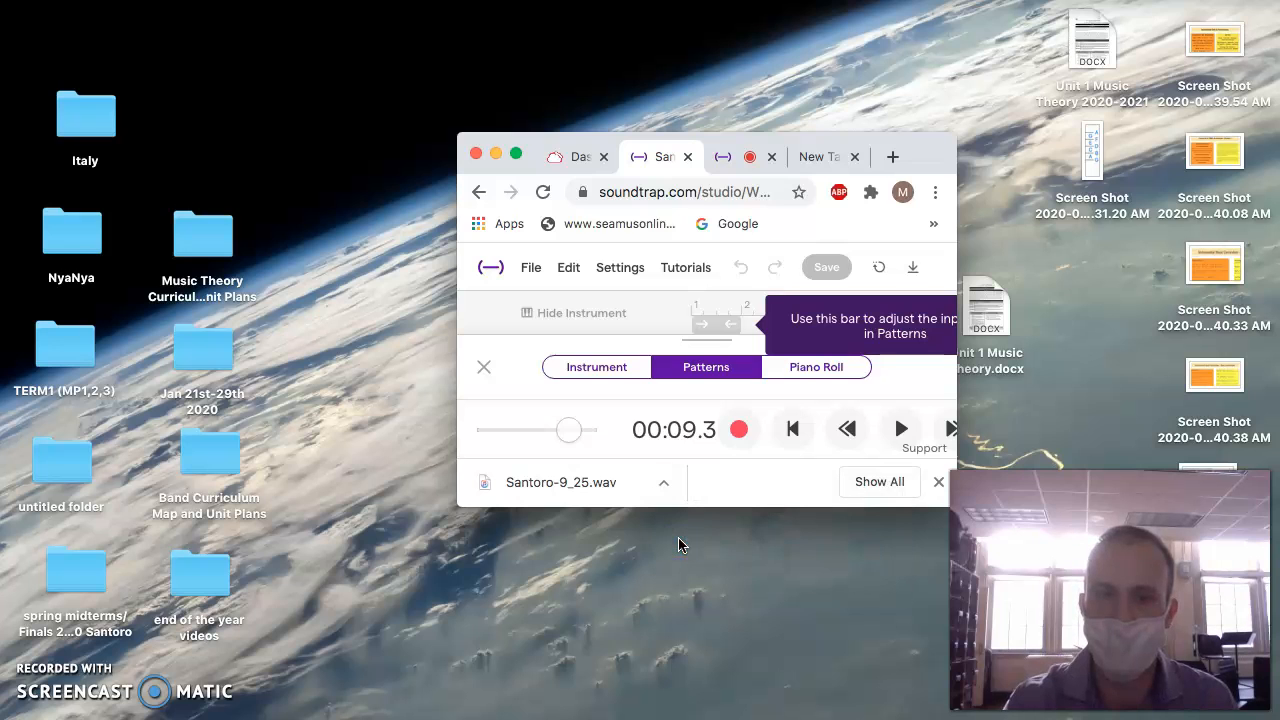
# Move the downloaded WAV file from the Downloads folder to the desktop and close the Downloads window.
pyautogui.click(508, 170)
pyautogui.moveTo(506, 175); pyautogui.dragTo(482, 626)
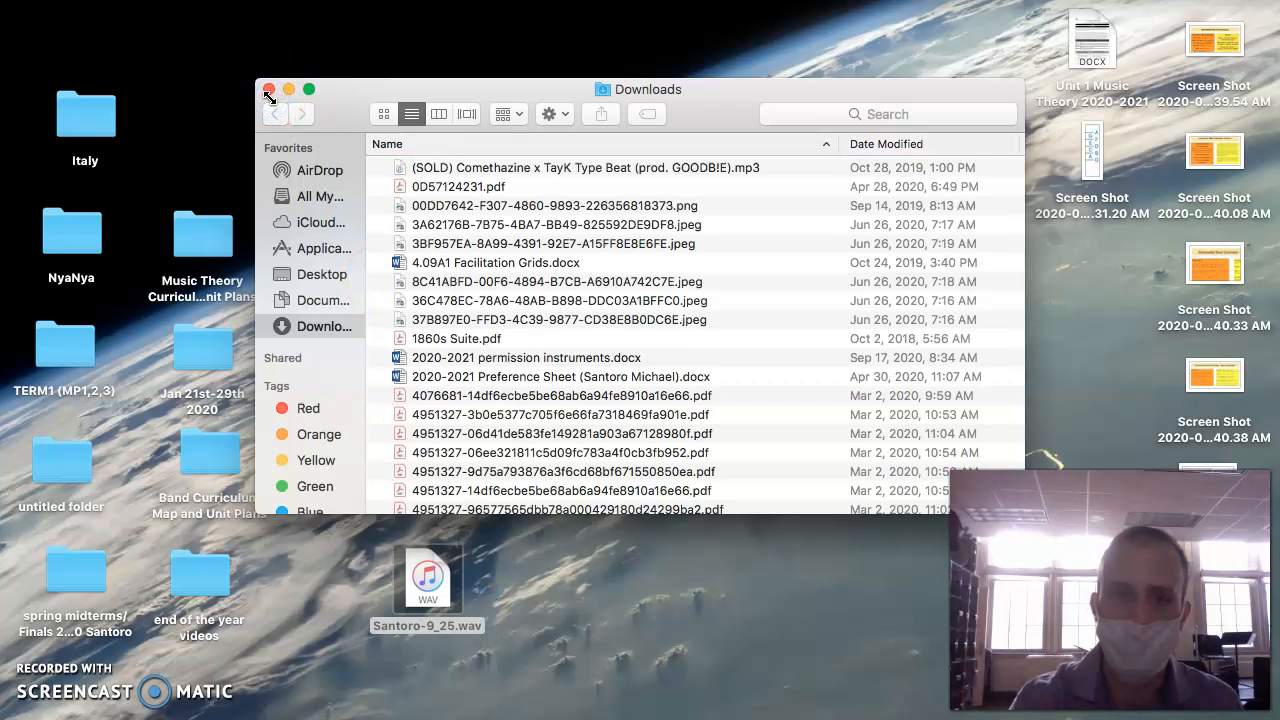
pyautogui.scroll(-15, 427, 352)
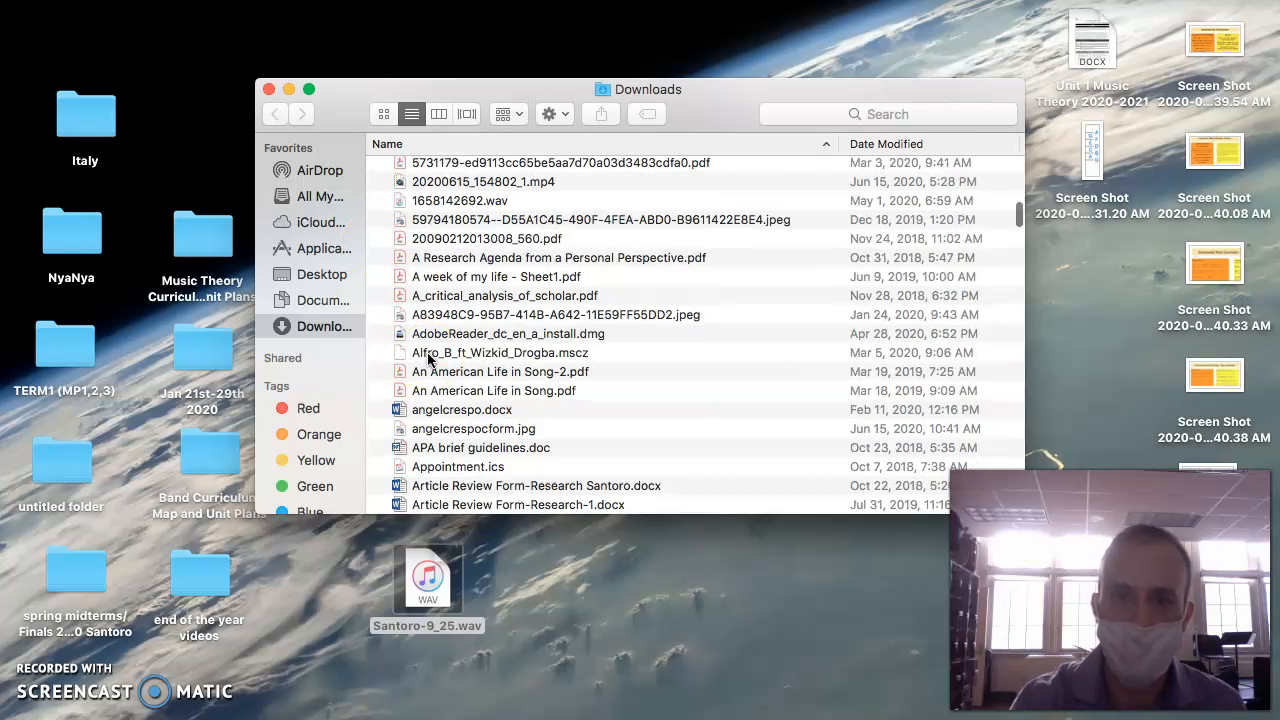
pyautogui.click(268, 89)
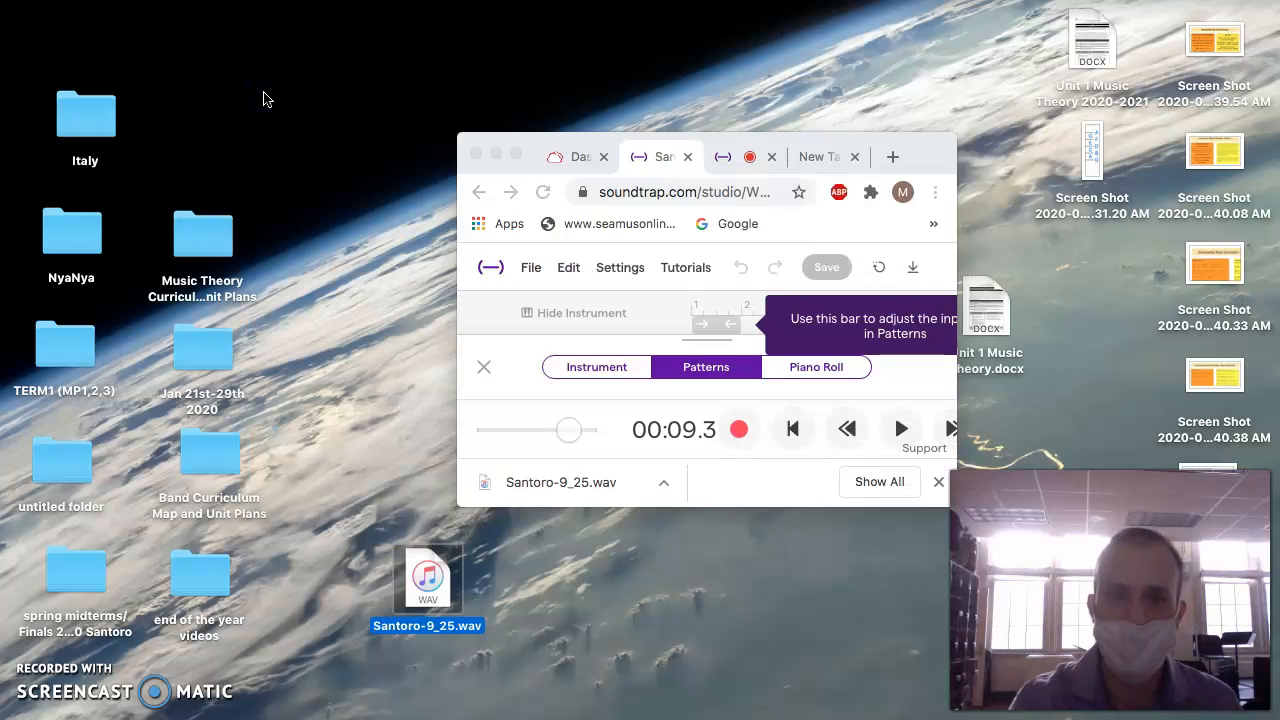